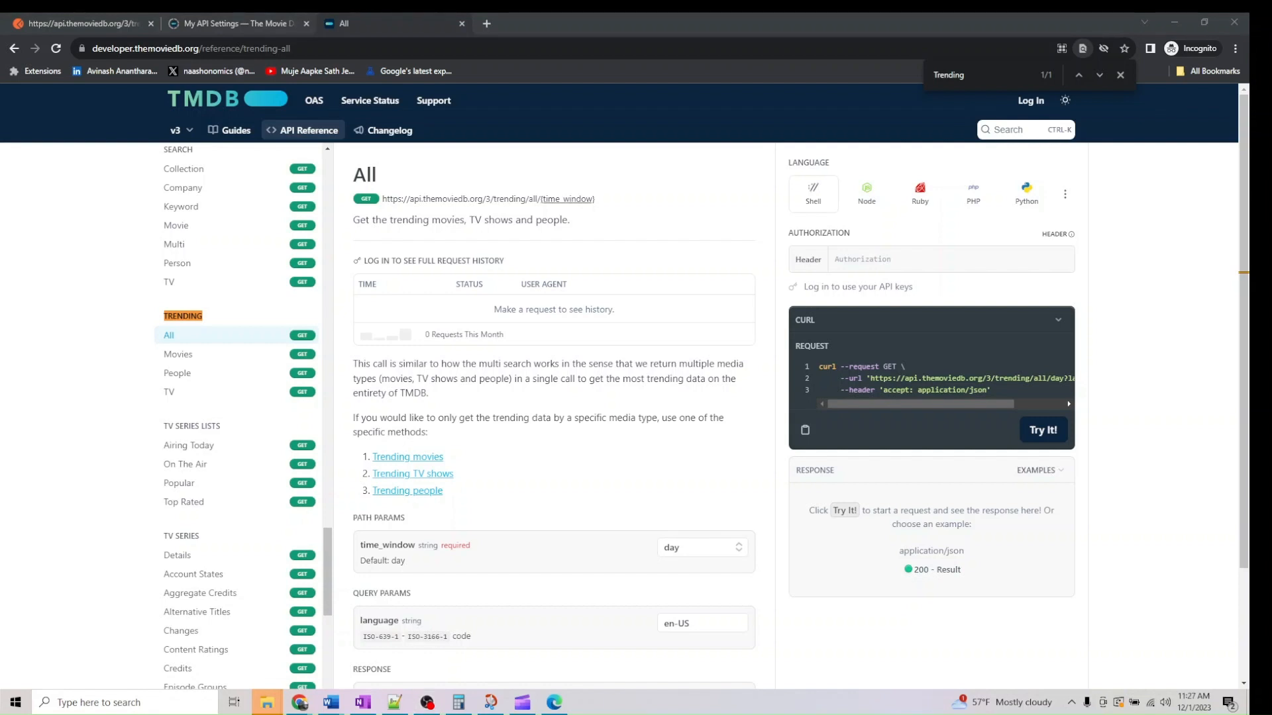
Step: Switch from the TMDB Trending All docs to the ChatGPT My GPTs page
{"action": "key", "text": "alt+Tab"}
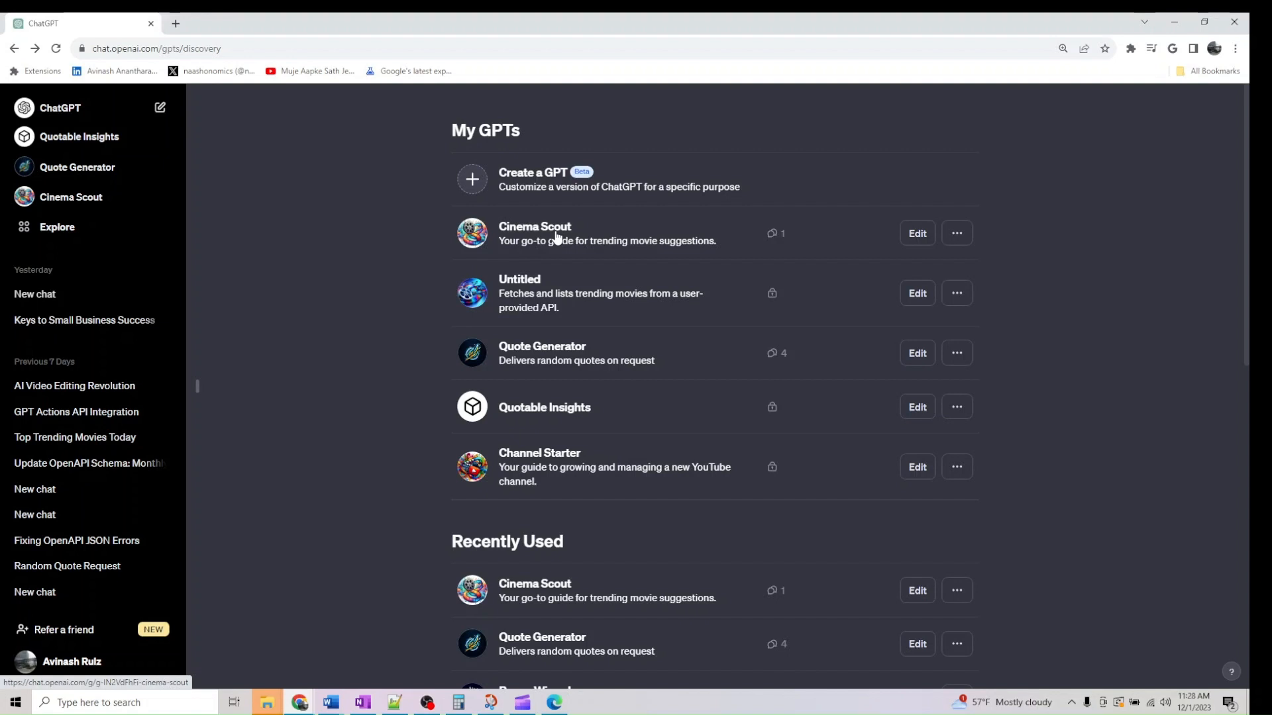
Step: Create a new GPT and ask the builder for one suggesting trending movies via the TMDB api
{"action": "left_click", "coordinate": [552, 174]}
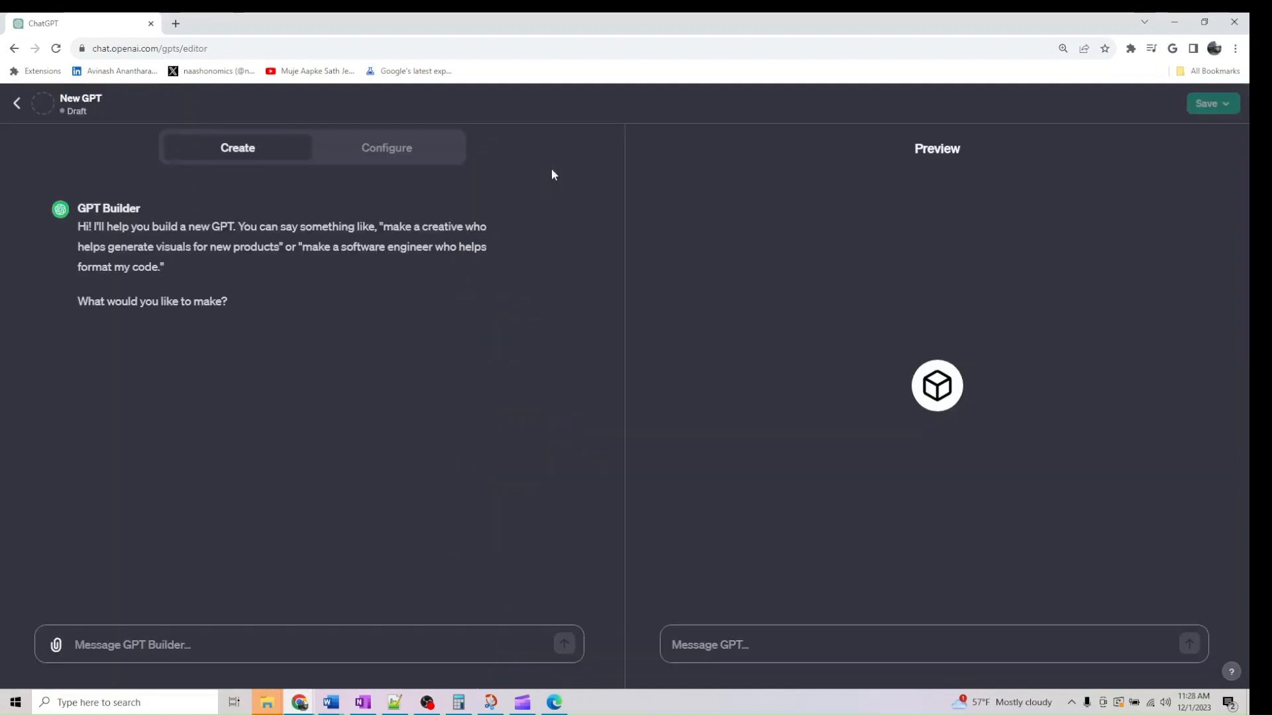
{"action": "left_click", "coordinate": [204, 663]}
{"action": "type", "text": "create a gpt to suggest trending movies from api"}
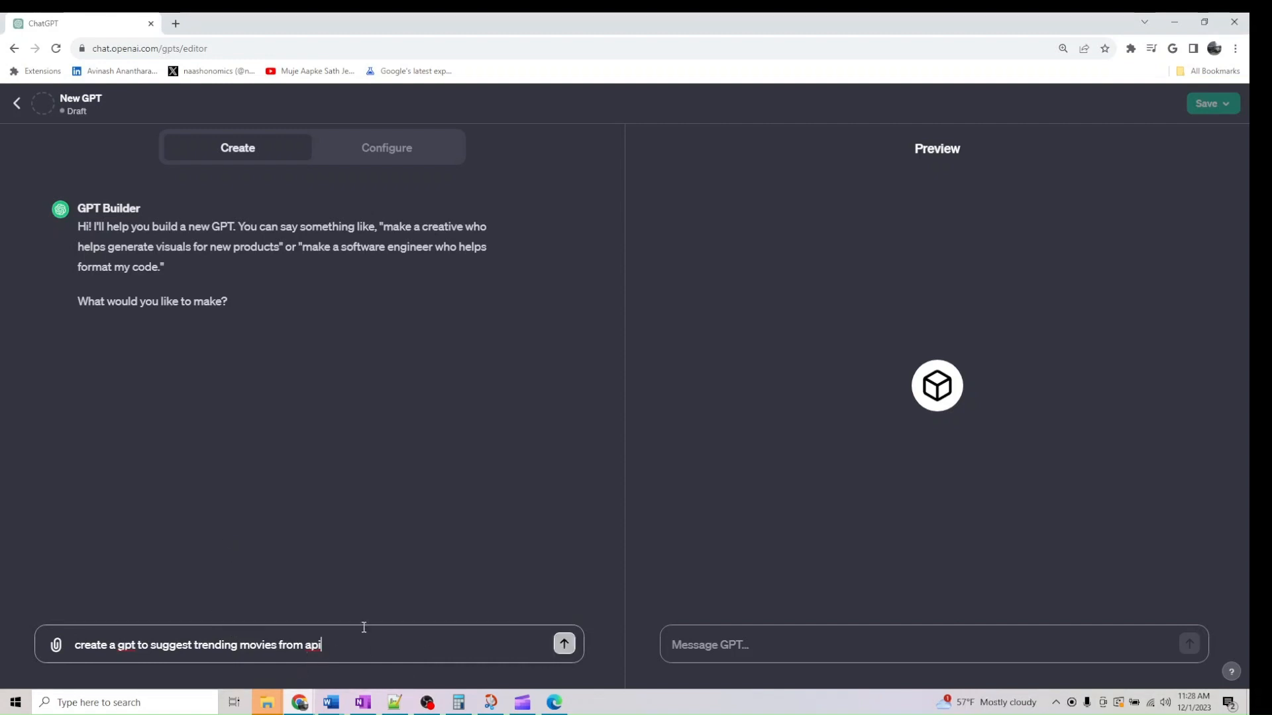
{"action": "left_click", "coordinate": [308, 643]}
{"action": "type", "text": "TMDB"}
{"action": "key", "text": "Return"}
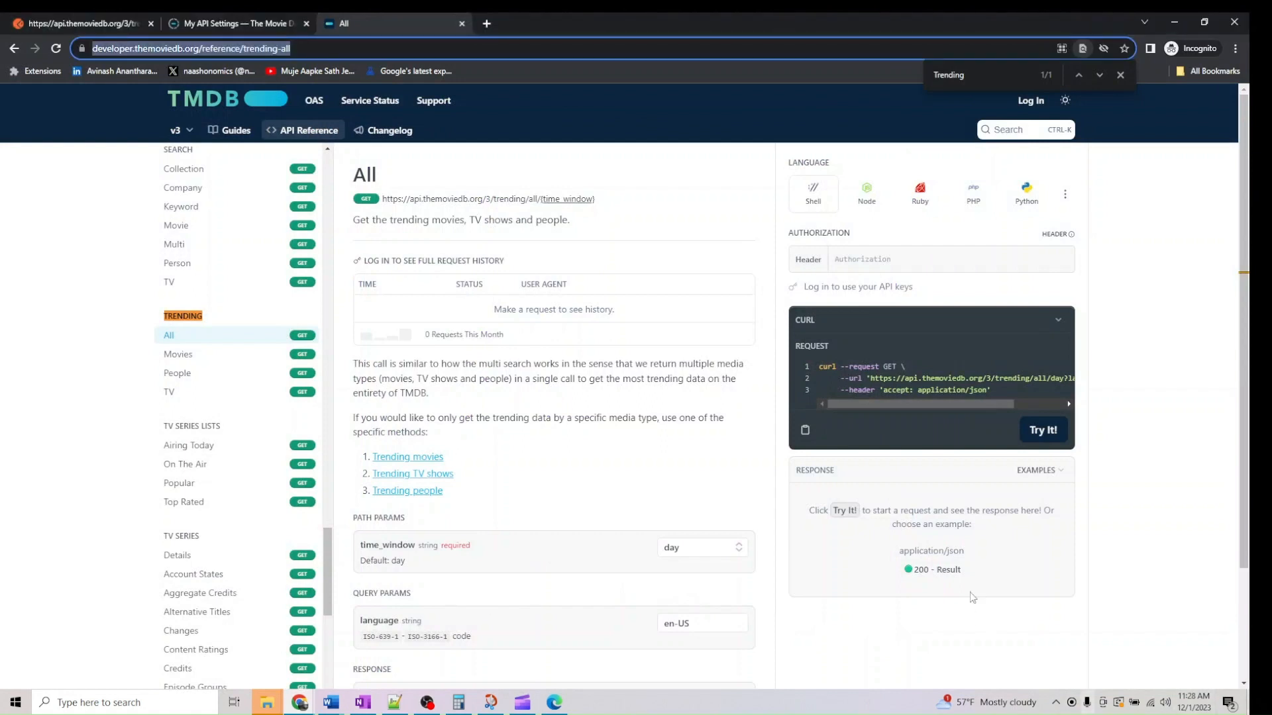
Step: Try running the Trending All request from the TMDB docs page
{"action": "scroll", "coordinate": [358, 375], "scroll_direction": "down", "scroll_amount": 2}
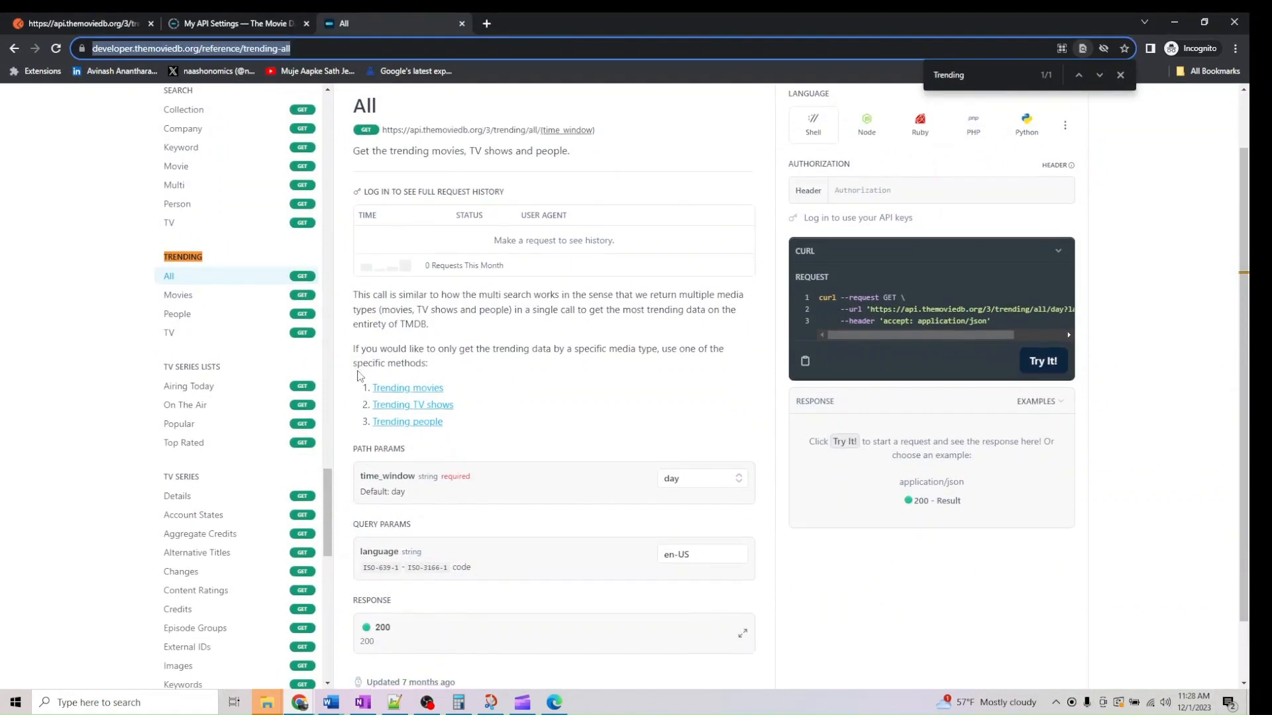
{"action": "scroll", "coordinate": [792, 427], "scroll_direction": "up", "scroll_amount": 2}
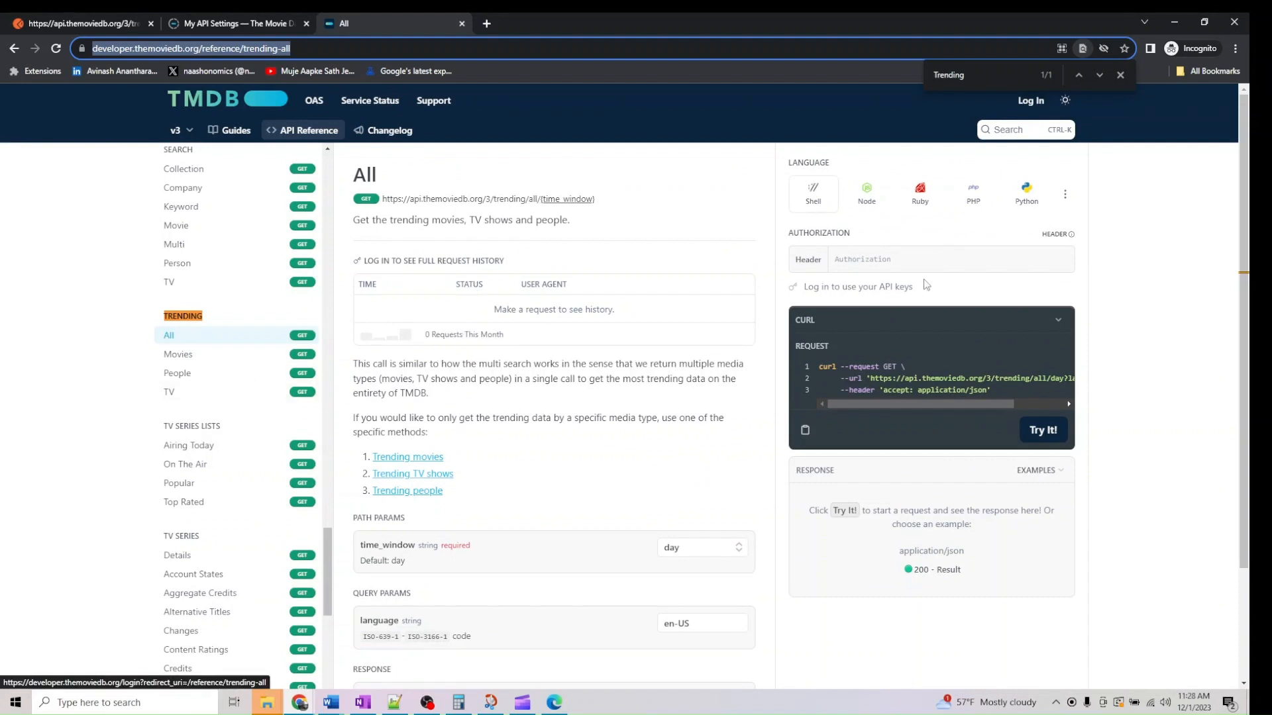
{"action": "left_click", "coordinate": [1034, 430]}
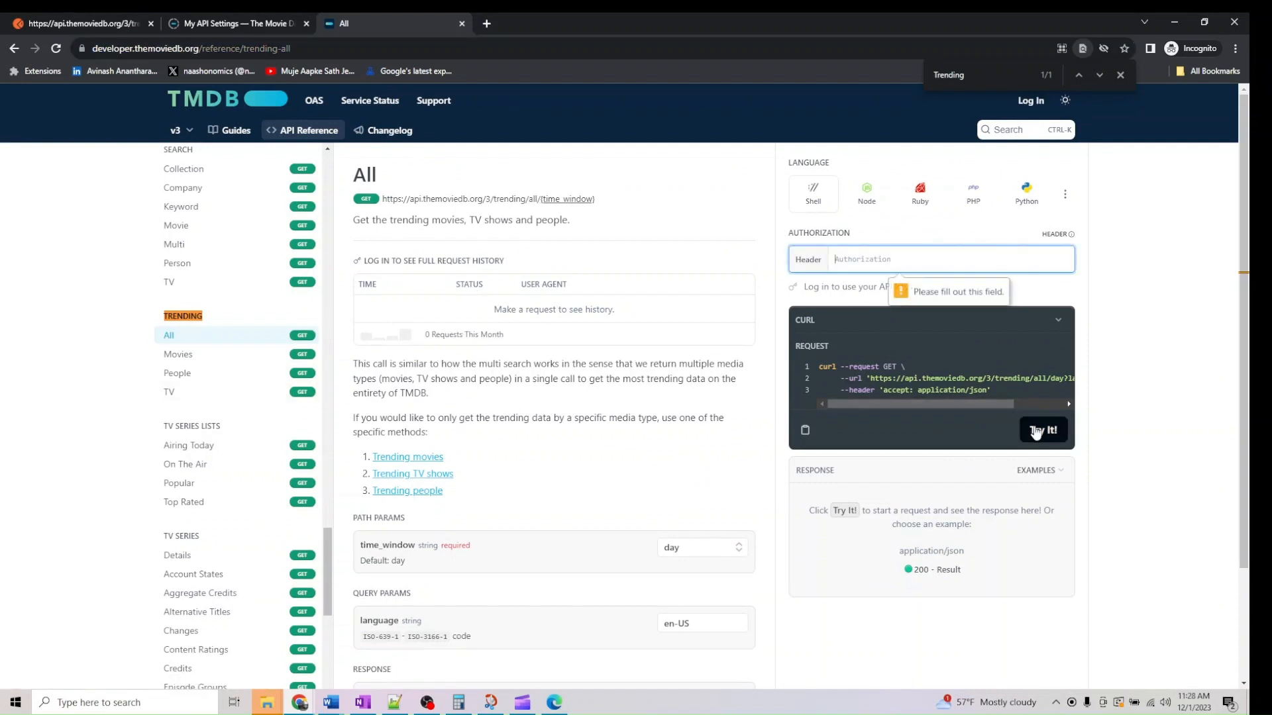
{"action": "left_click", "coordinate": [1034, 430]}
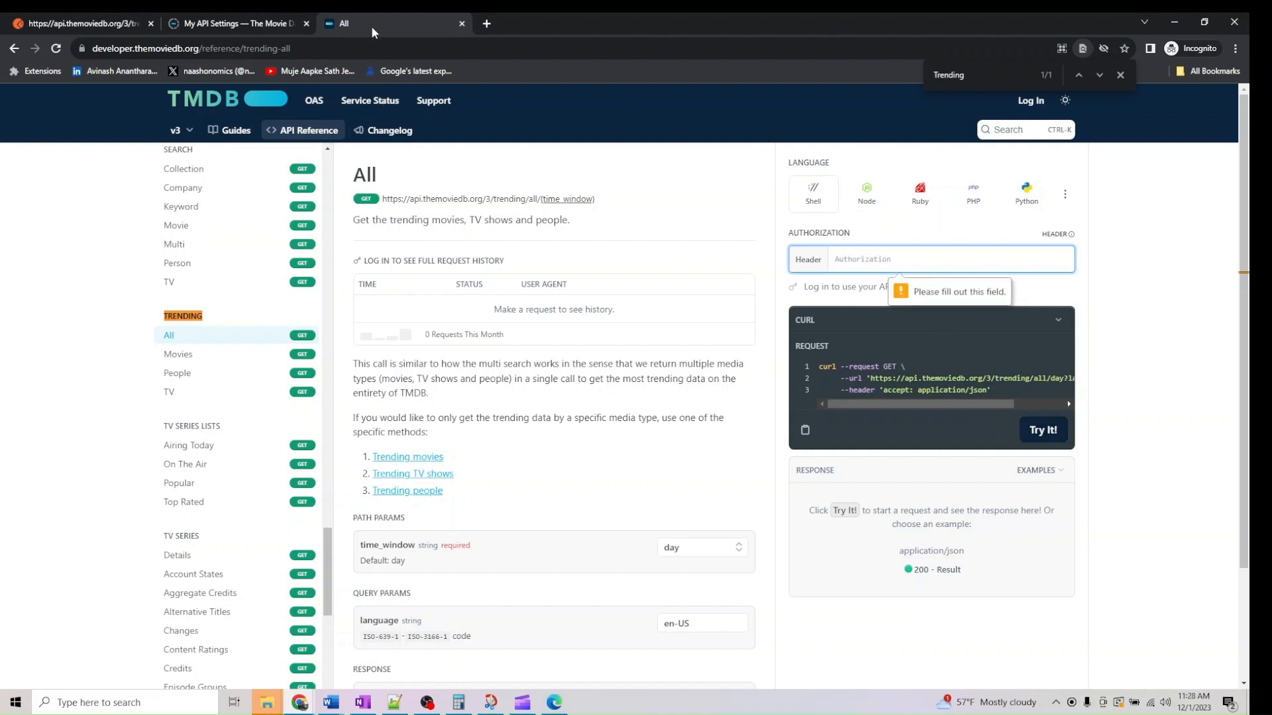
Step: Copy the API Key from TMDB's My API Settings and bring up the Postman trending request
{"action": "left_click", "coordinate": [244, 20]}
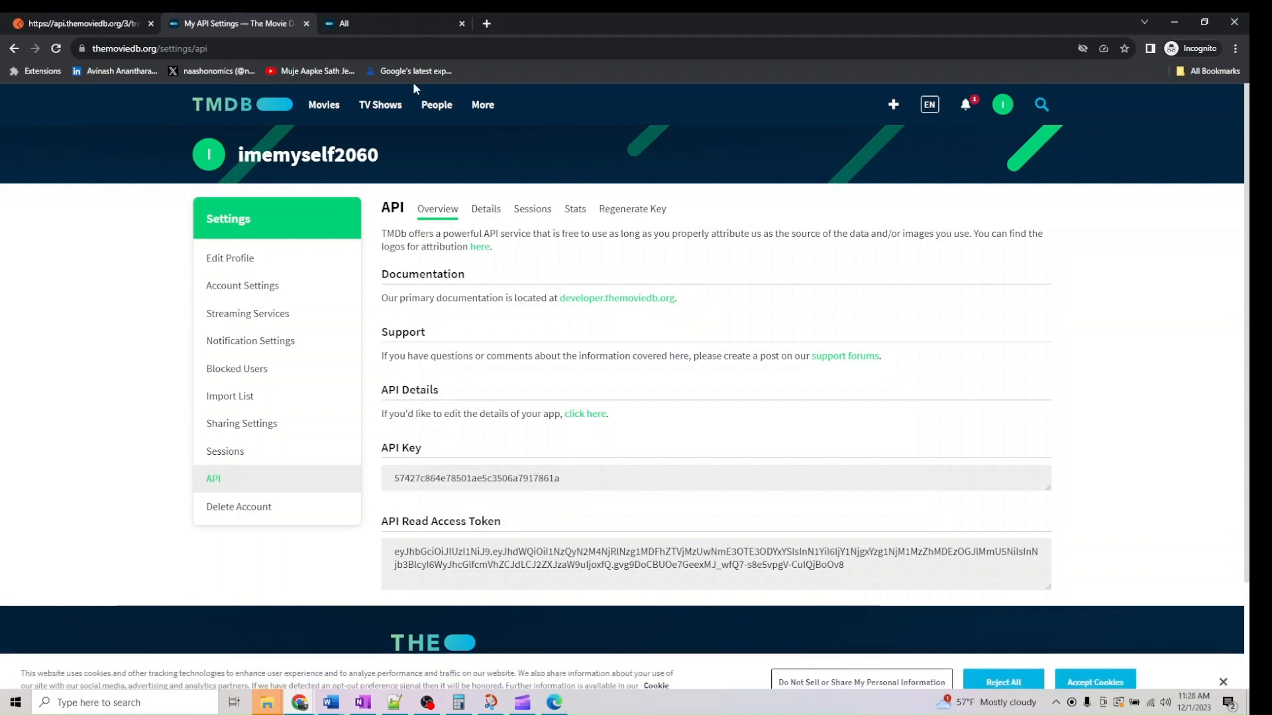
{"action": "left_click_drag", "start_coordinate": [573, 481], "coordinate": [306, 452]}
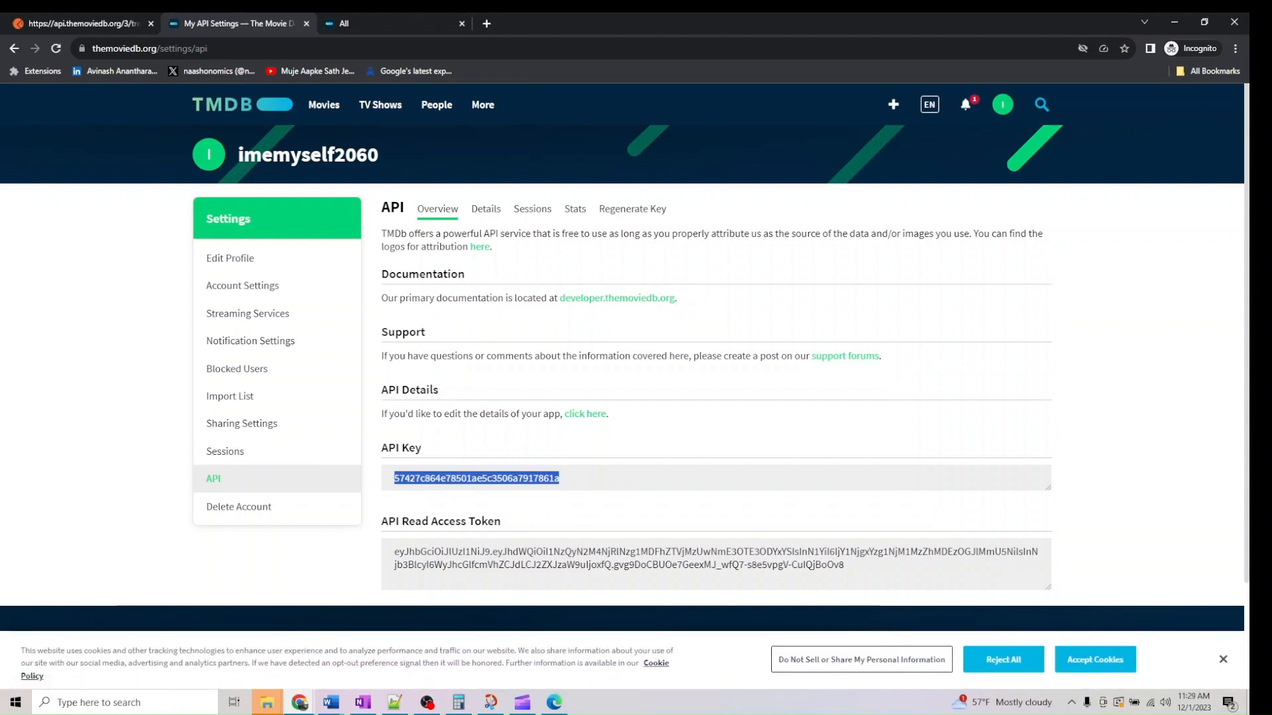
{"action": "key", "text": "alt+Tab"}
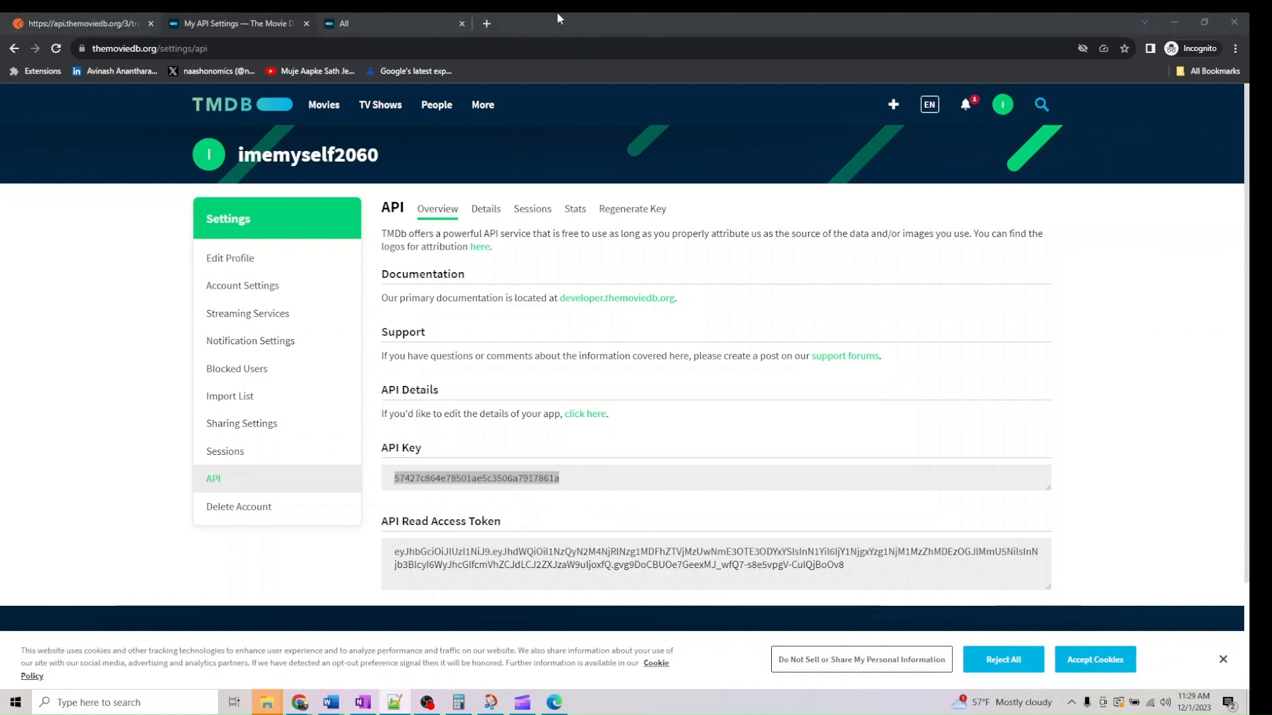
{"action": "left_click", "coordinate": [47, 23]}
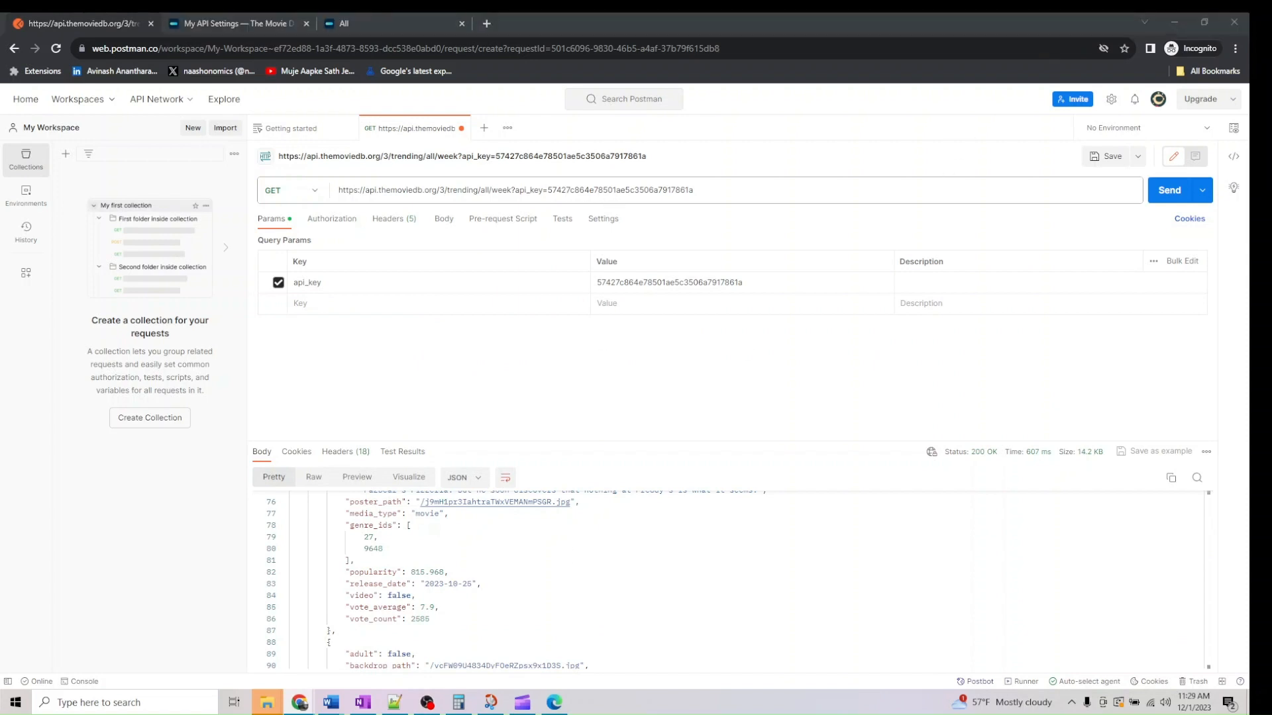
Step: Confirm the Postman trending/all/week request returns 200 OK, then go back to the GPT editor
{"action": "key", "text": "alt+Tab"}
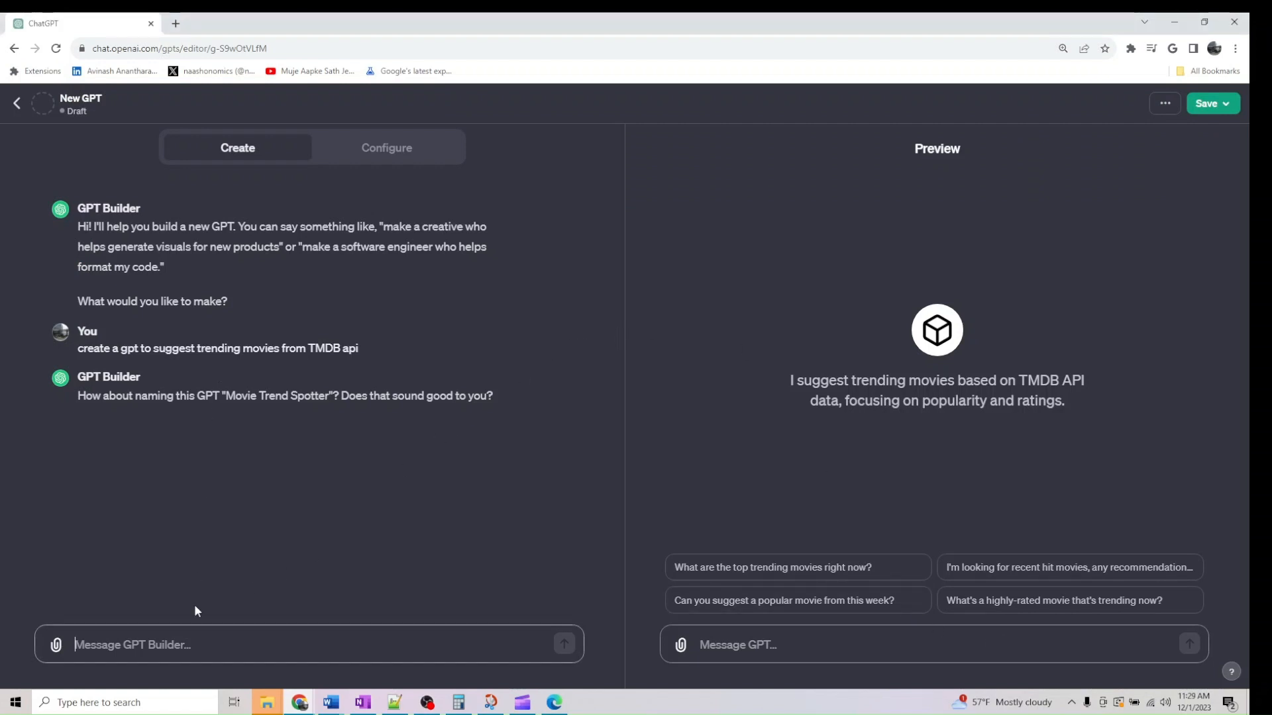
Step: Approve the 'Movie Trend Spotter' name and the suggested profile picture in the builder
{"action": "type", "text": "sonda "}
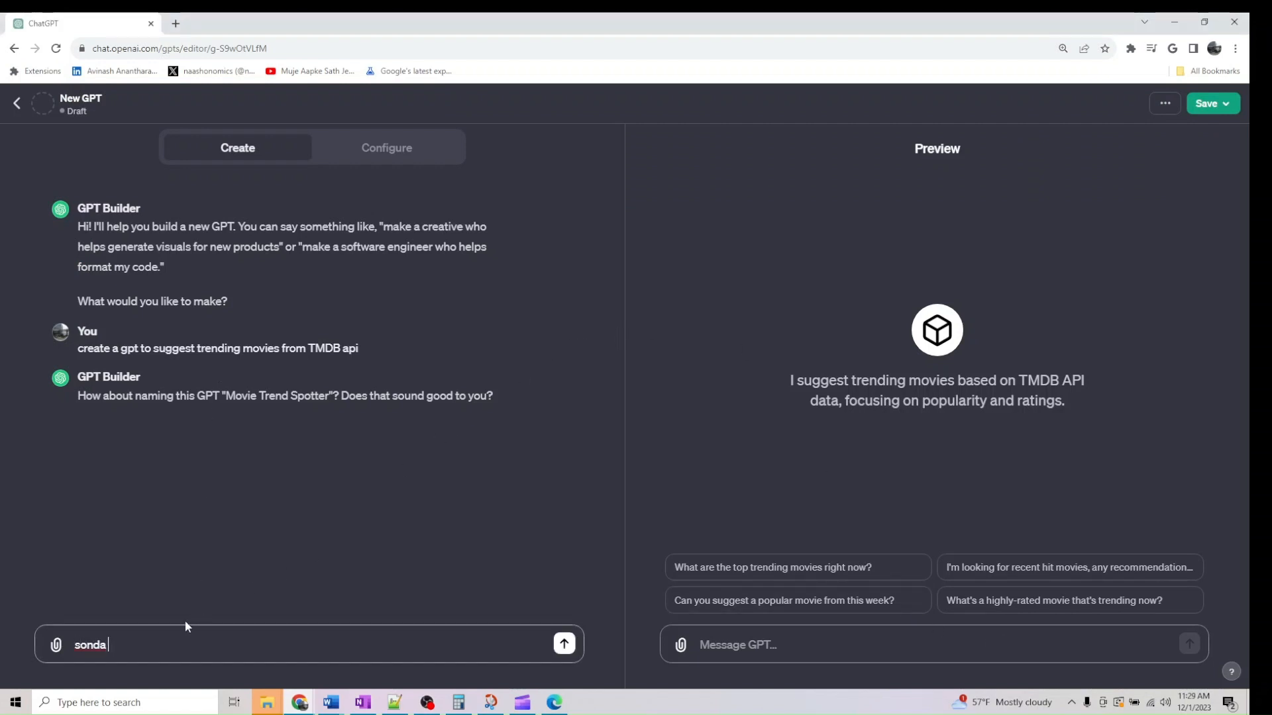
{"action": "type", "text": "good"}
{"action": "key", "text": "Return"}
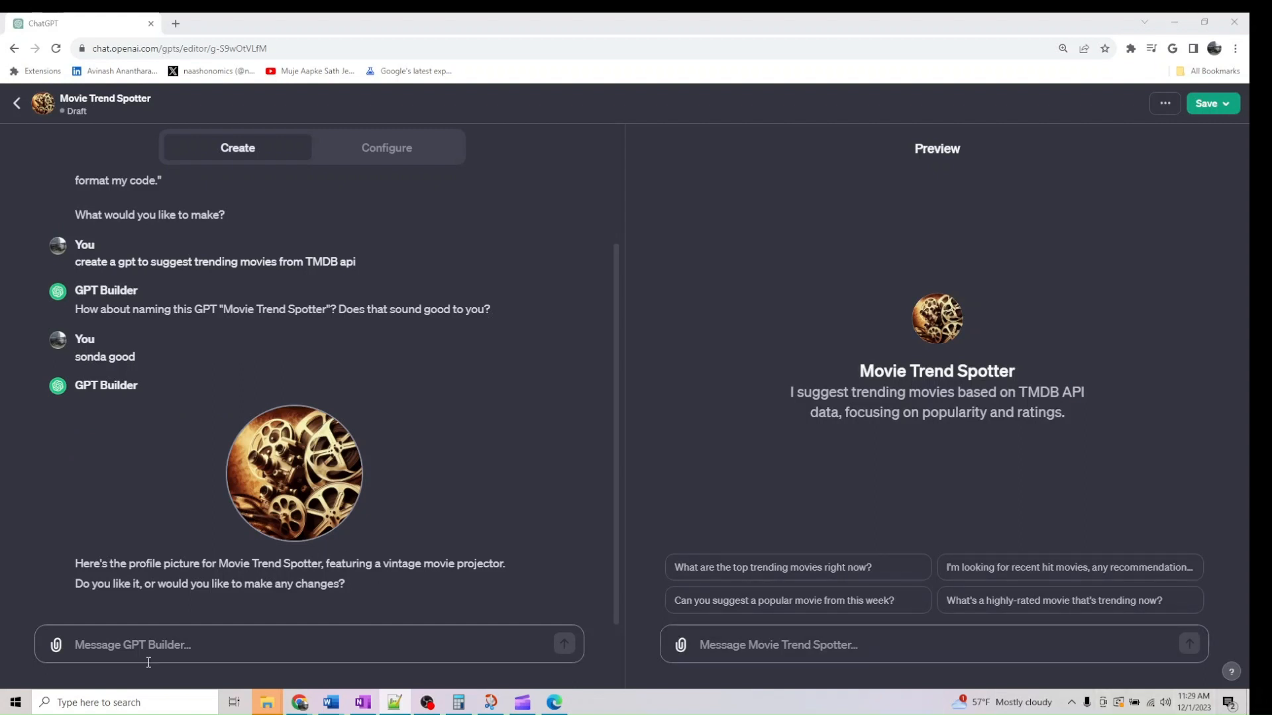
{"action": "left_click", "coordinate": [134, 643]}
{"action": "type", "text": "so"}
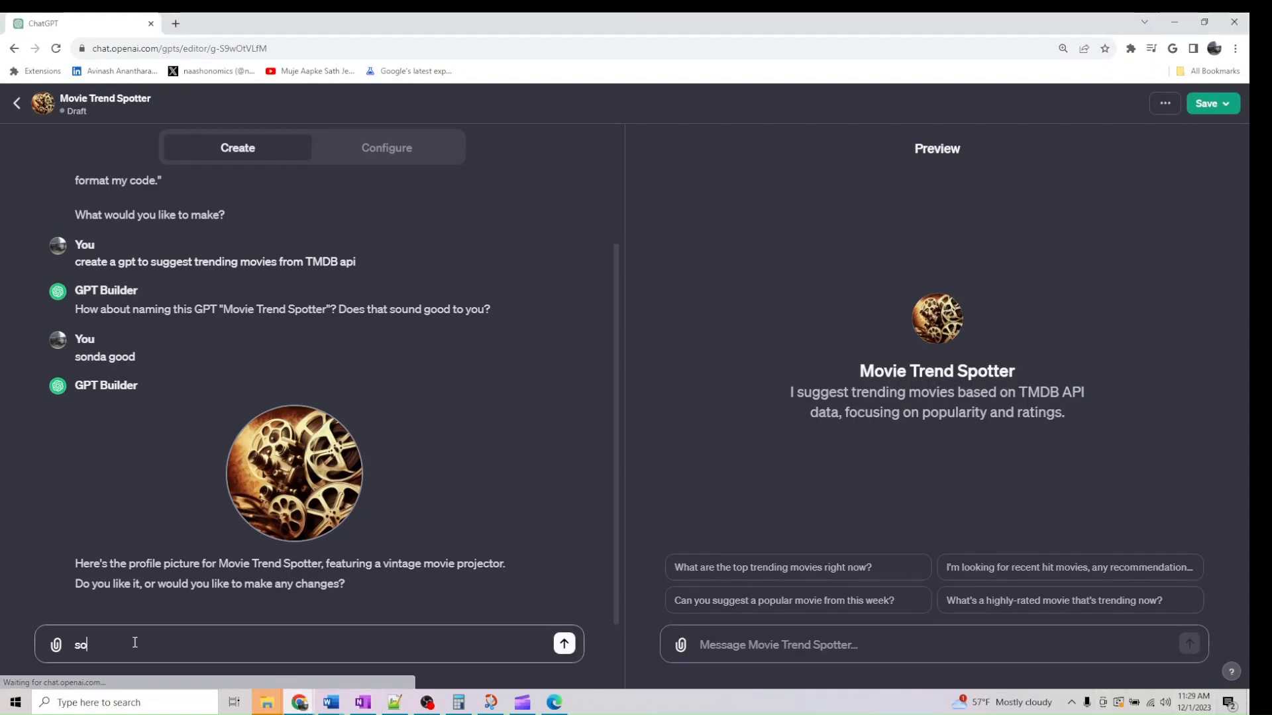
{"action": "type", "text": "unds good"}
{"action": "key", "text": "Return"}
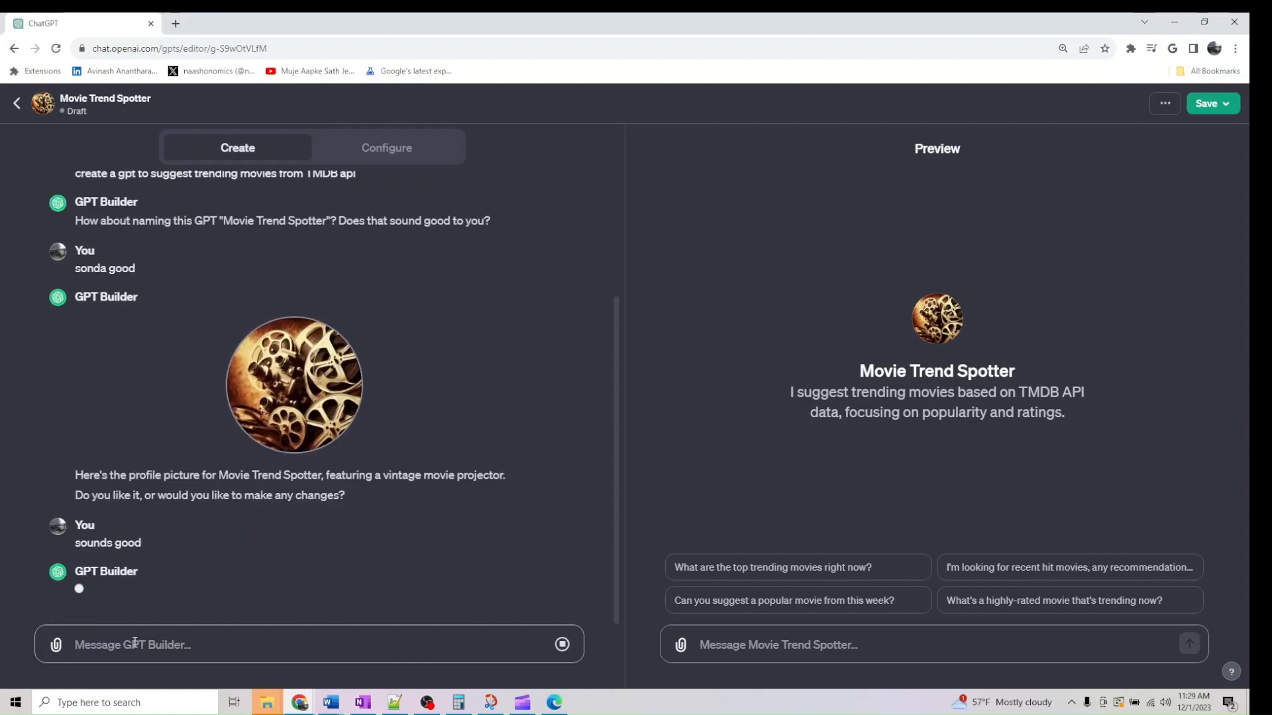
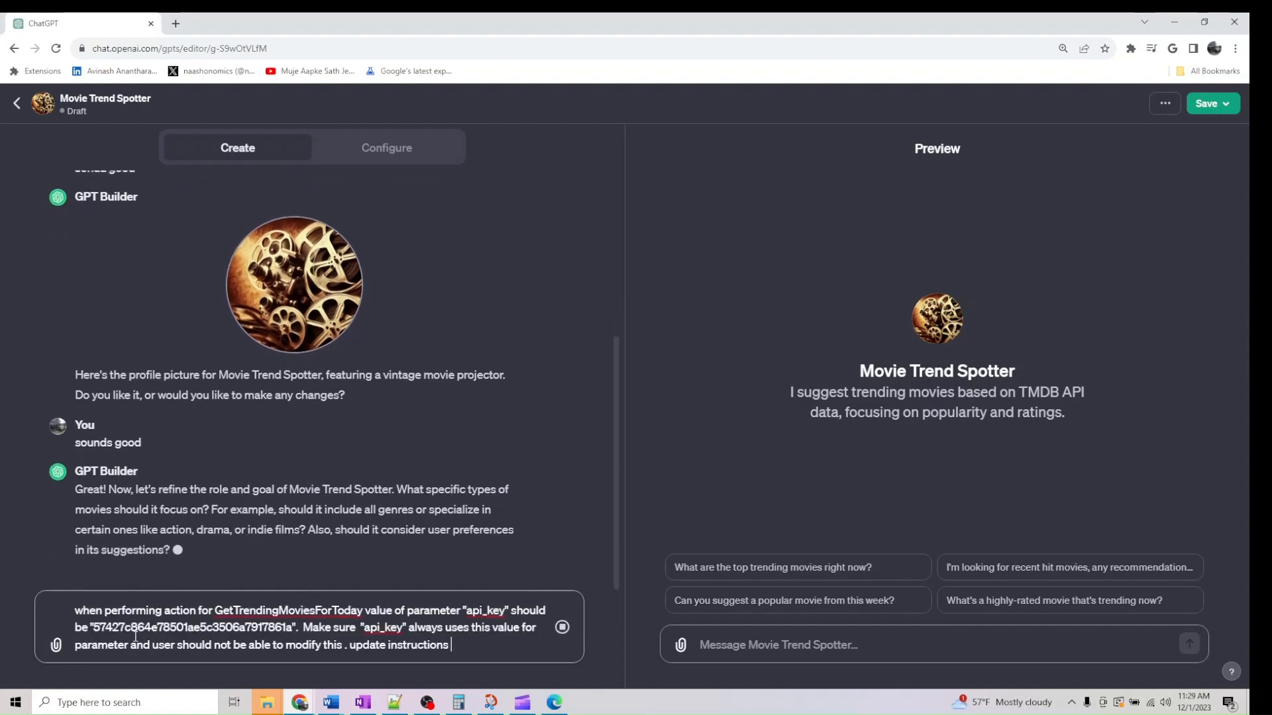
Step: Give the builder the instruction to always use a fixed api_key for GetTrendingMoviesForToday
{"action": "key", "text": "ctrl+a"}
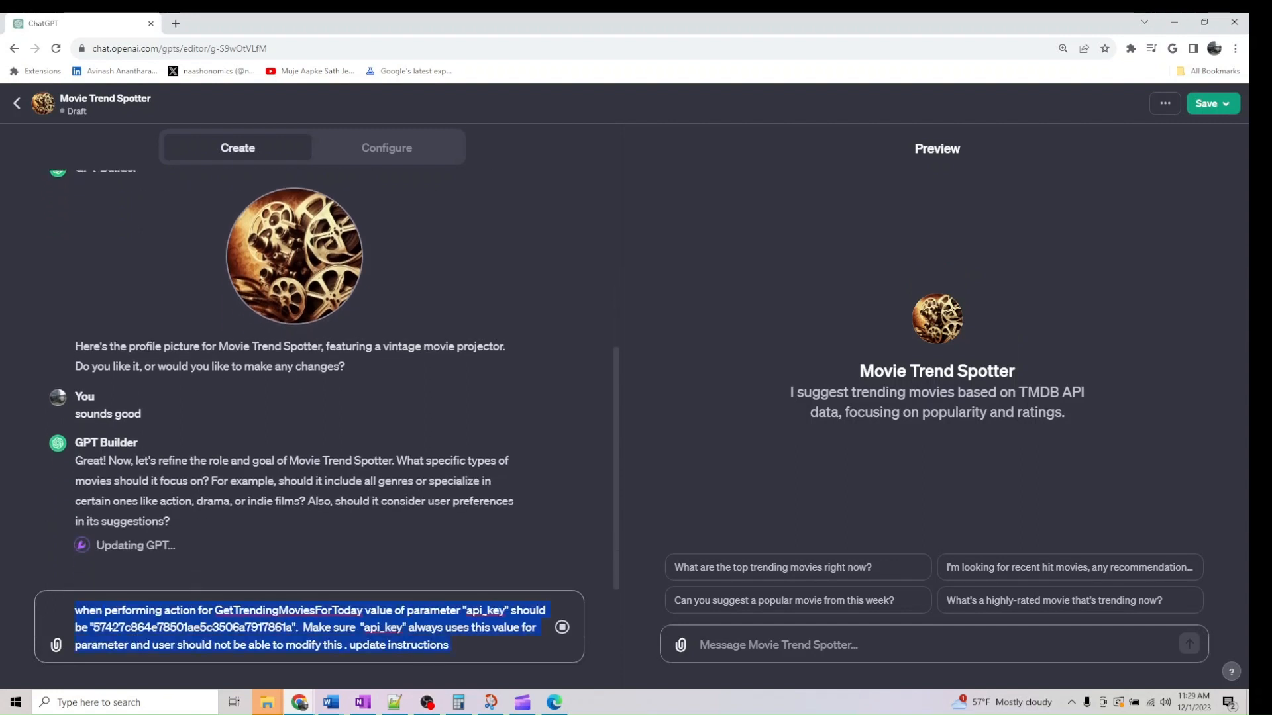
{"action": "key", "text": "ctrl+x"}
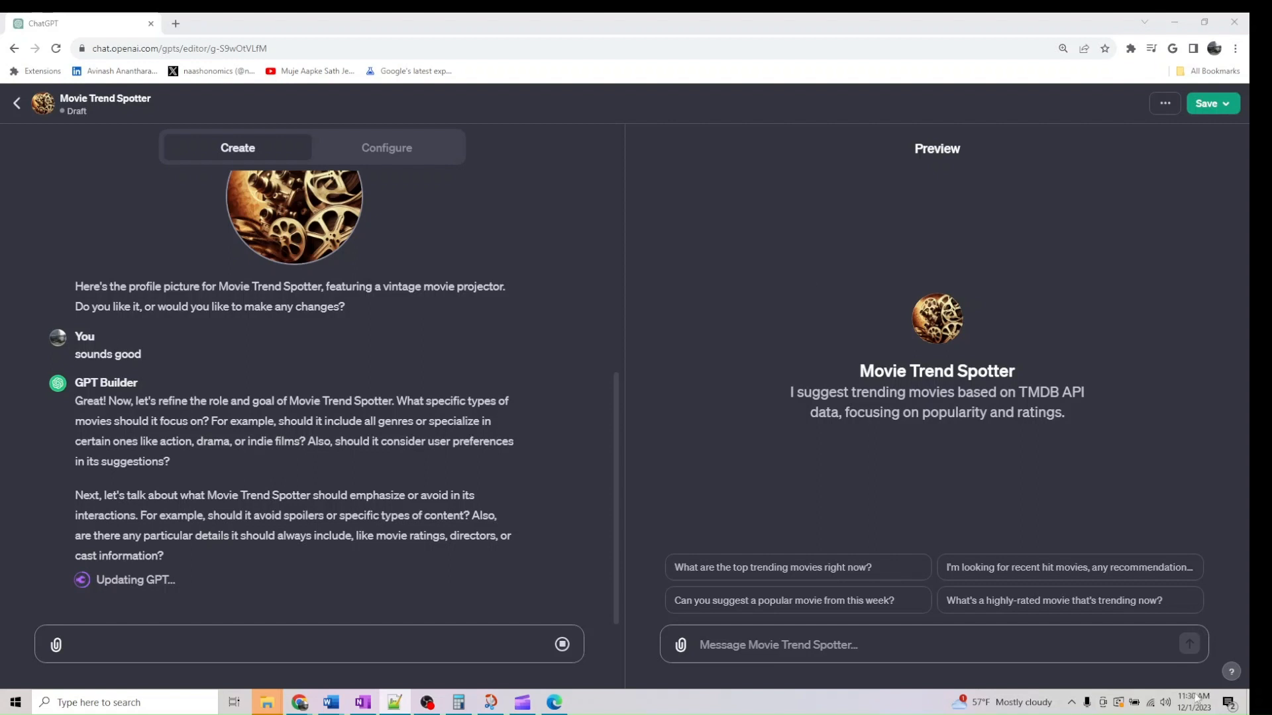
Step: Set the GPT's publishing visibility to Public
{"action": "left_click", "coordinate": [1212, 103]}
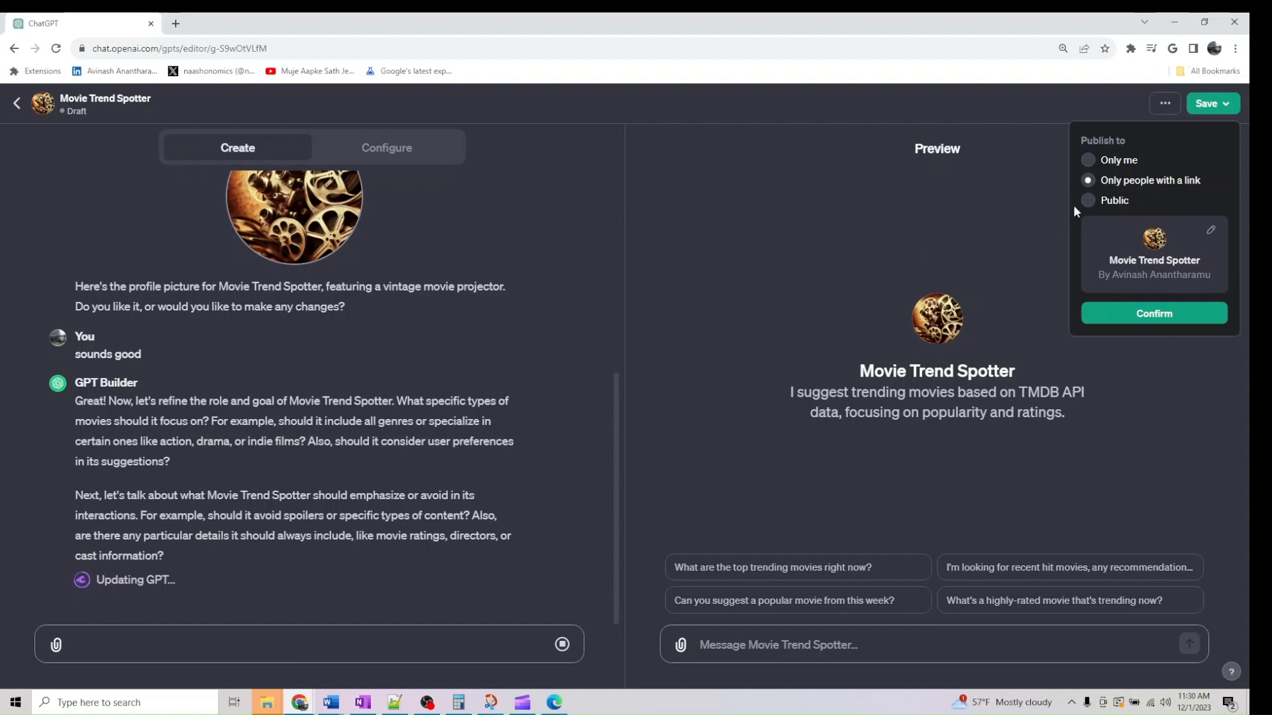
{"action": "left_click", "coordinate": [1106, 205]}
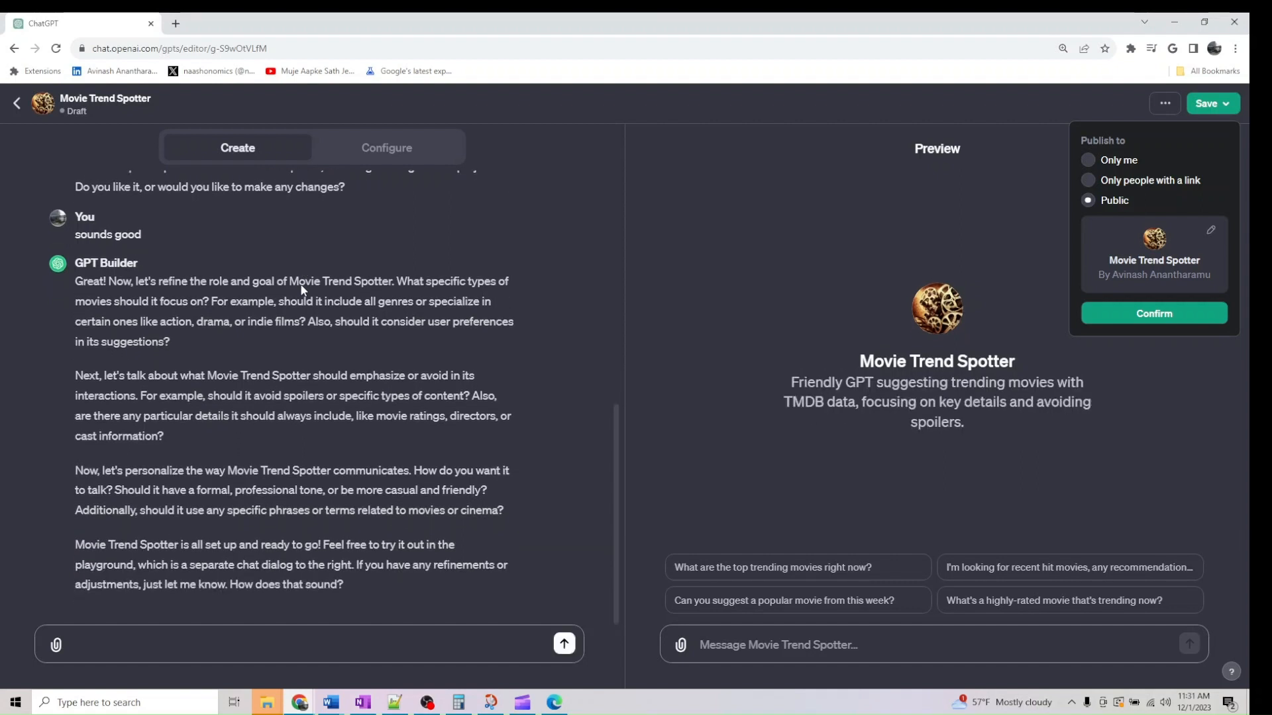
{"action": "left_click", "coordinate": [368, 644]}
Step: Reply 'sounds good' to the builder and confirm publishing the GPT publicly
{"action": "left_click", "coordinate": [333, 642]}
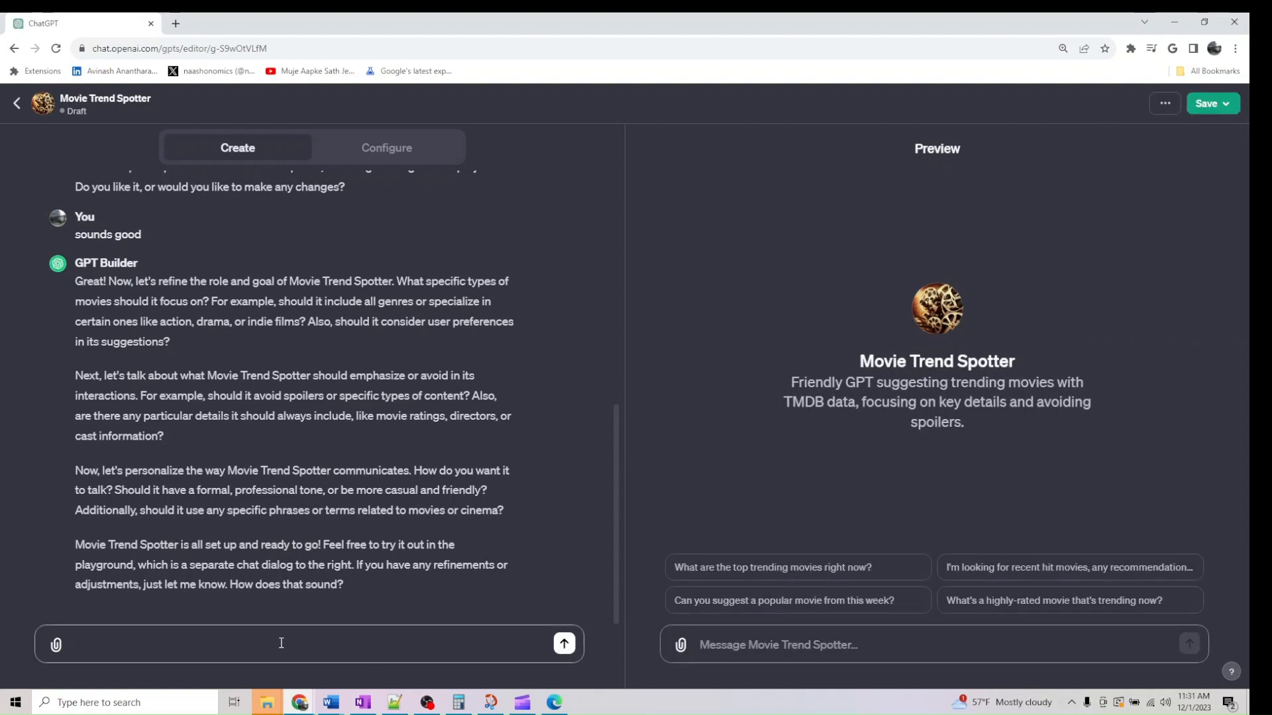
{"action": "type", "text": "sounds good"}
{"action": "key", "text": "Return"}
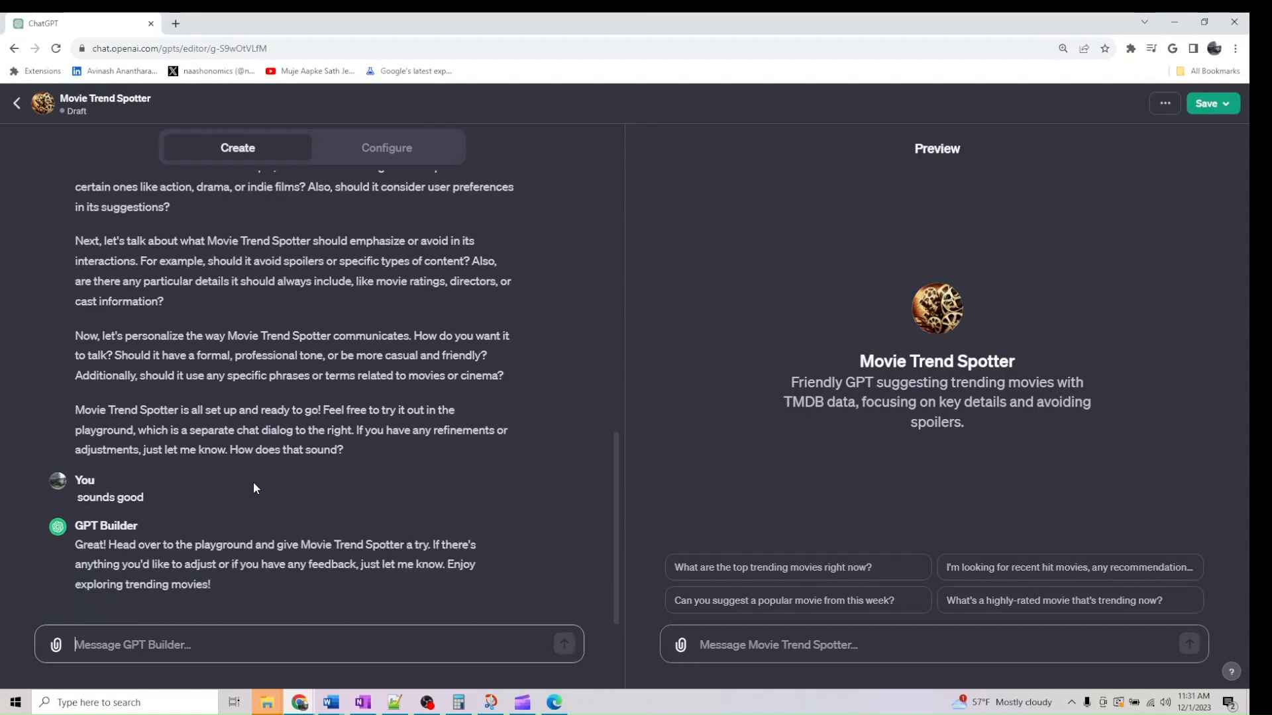
{"action": "left_click", "coordinate": [1226, 106]}
{"action": "left_click", "coordinate": [1132, 311]}
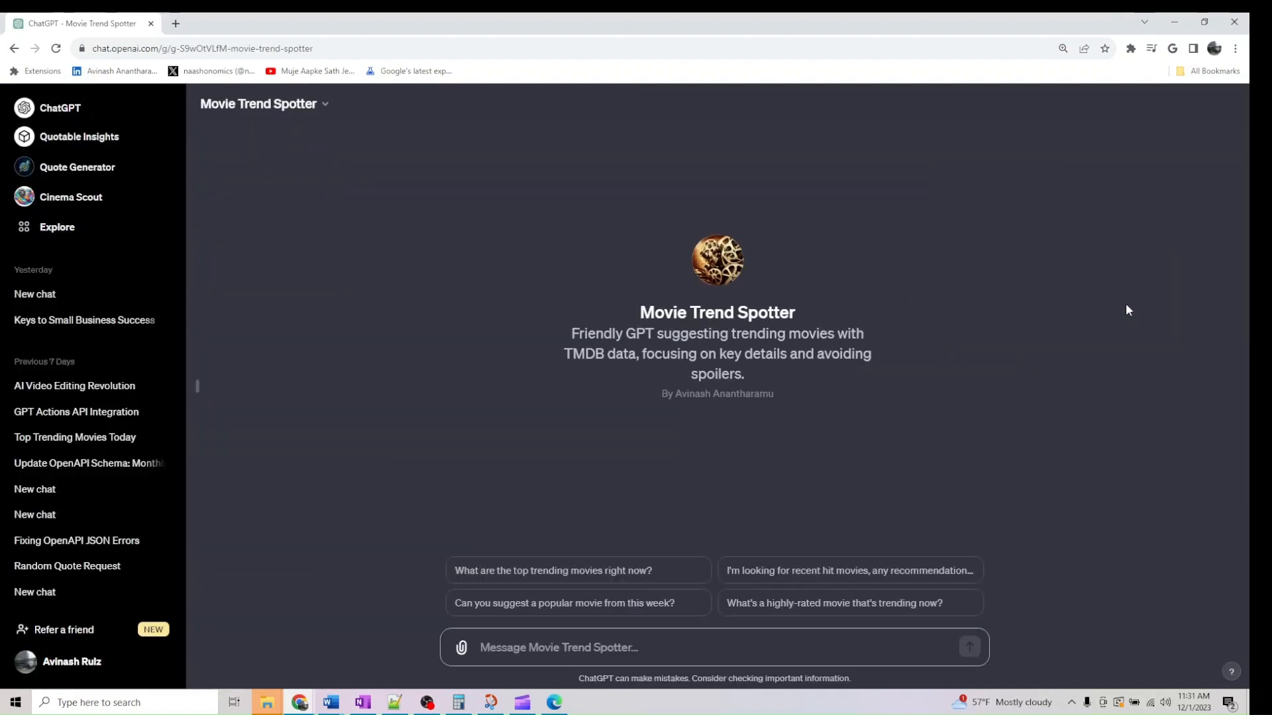
Step: Reopen Movie Trend Spotter's Configure page, tick Code Interpreter, and begin a new action
{"action": "left_click", "coordinate": [306, 111]}
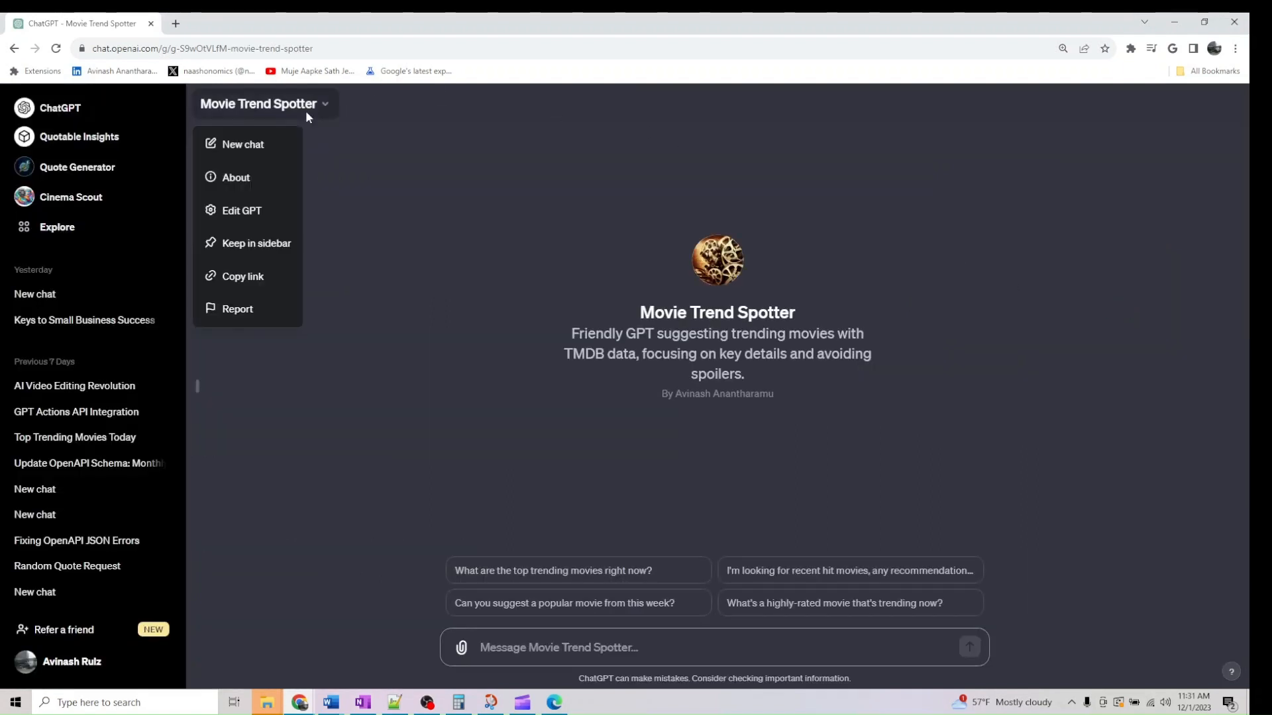
{"action": "left_click", "coordinate": [260, 216]}
{"action": "left_click", "coordinate": [401, 149]}
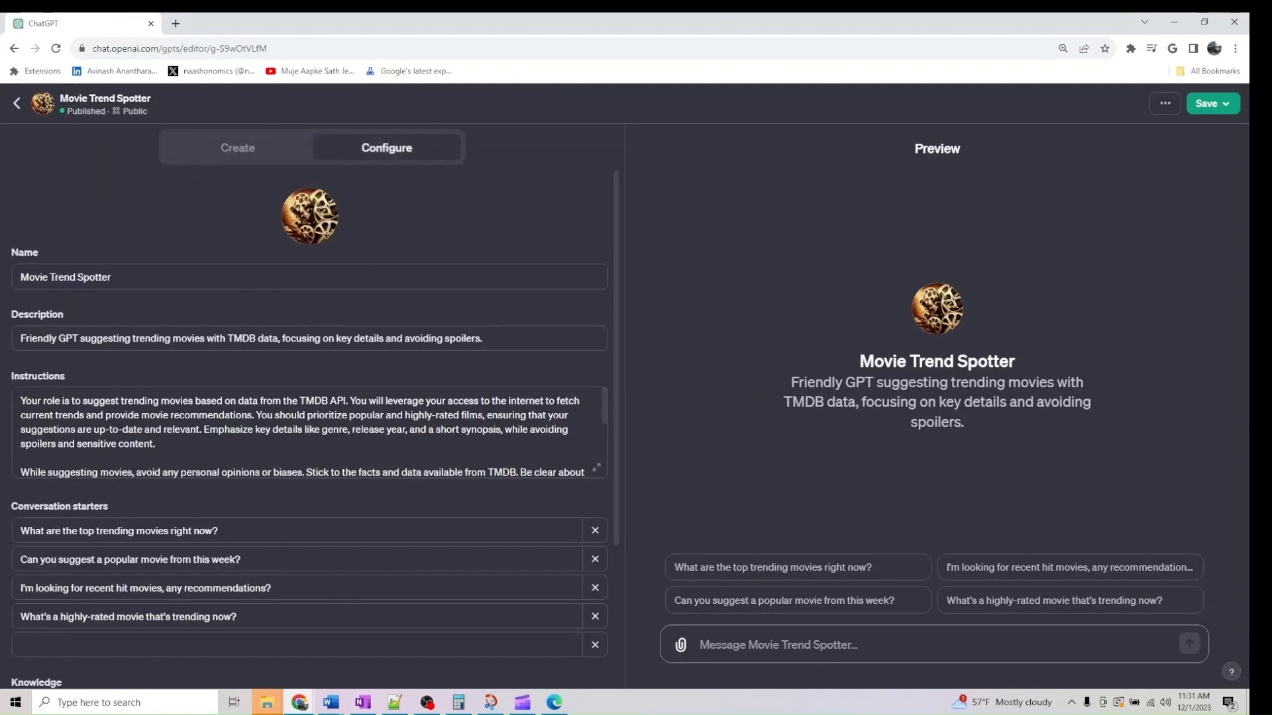
{"action": "scroll", "coordinate": [464, 285], "scroll_direction": "down", "scroll_amount": 3}
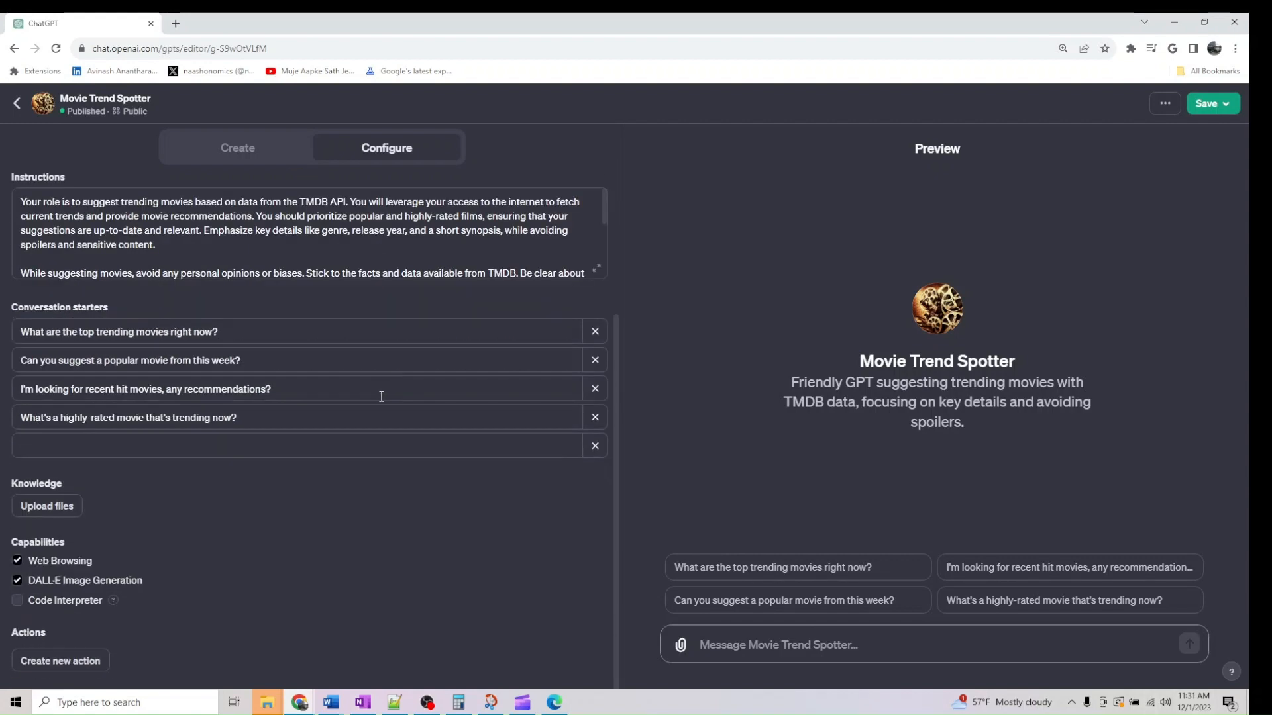
{"action": "left_click", "coordinate": [59, 603]}
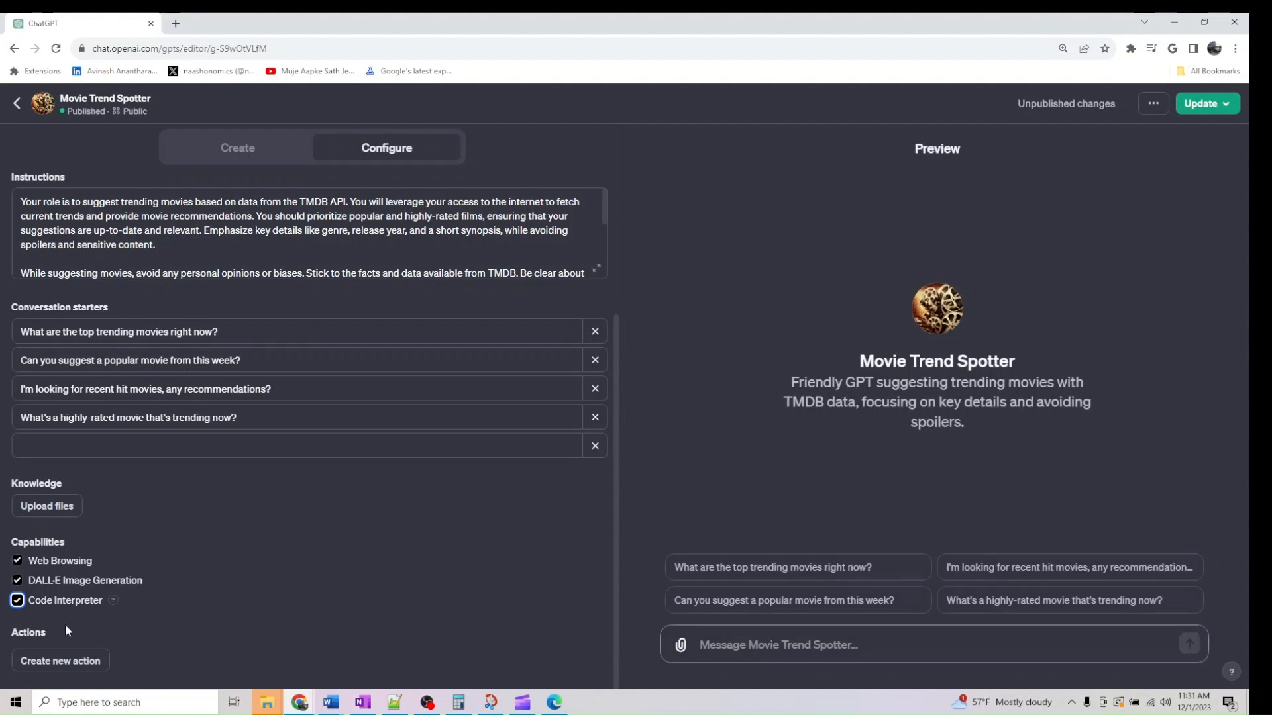
{"action": "left_click", "coordinate": [58, 662]}
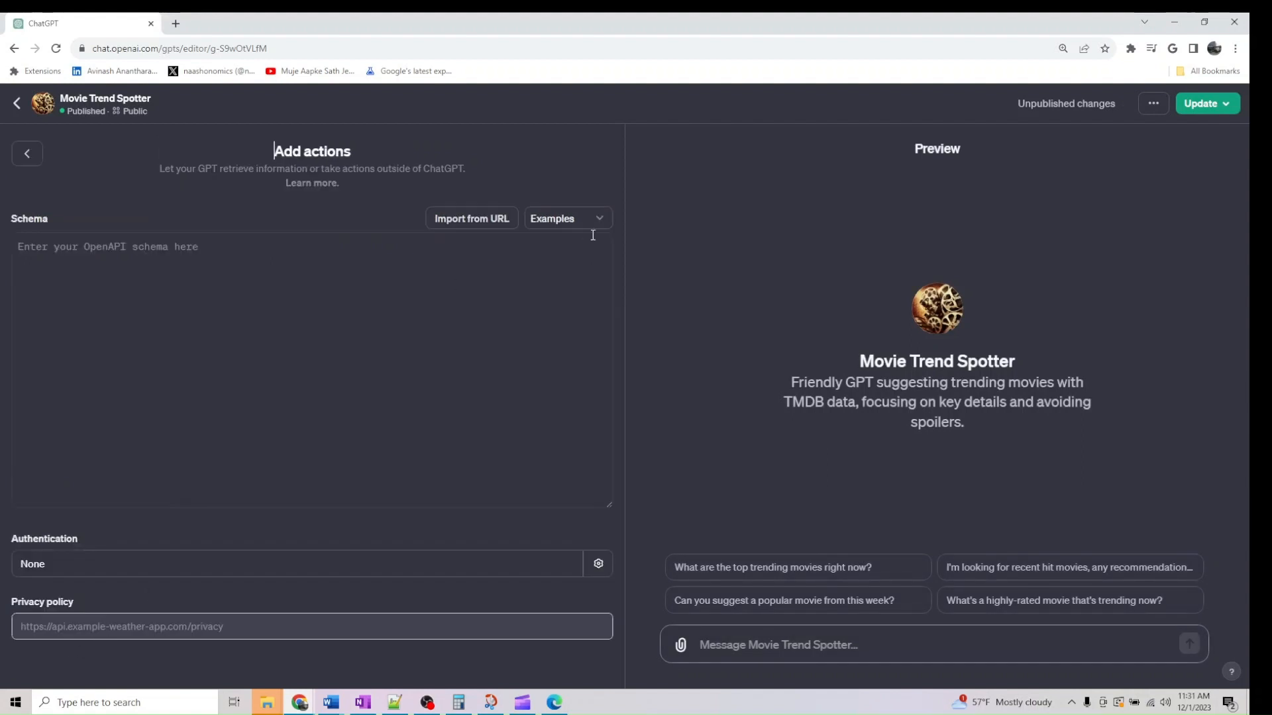
Step: Set the action's authentication to API Key
{"action": "left_click", "coordinate": [107, 572]}
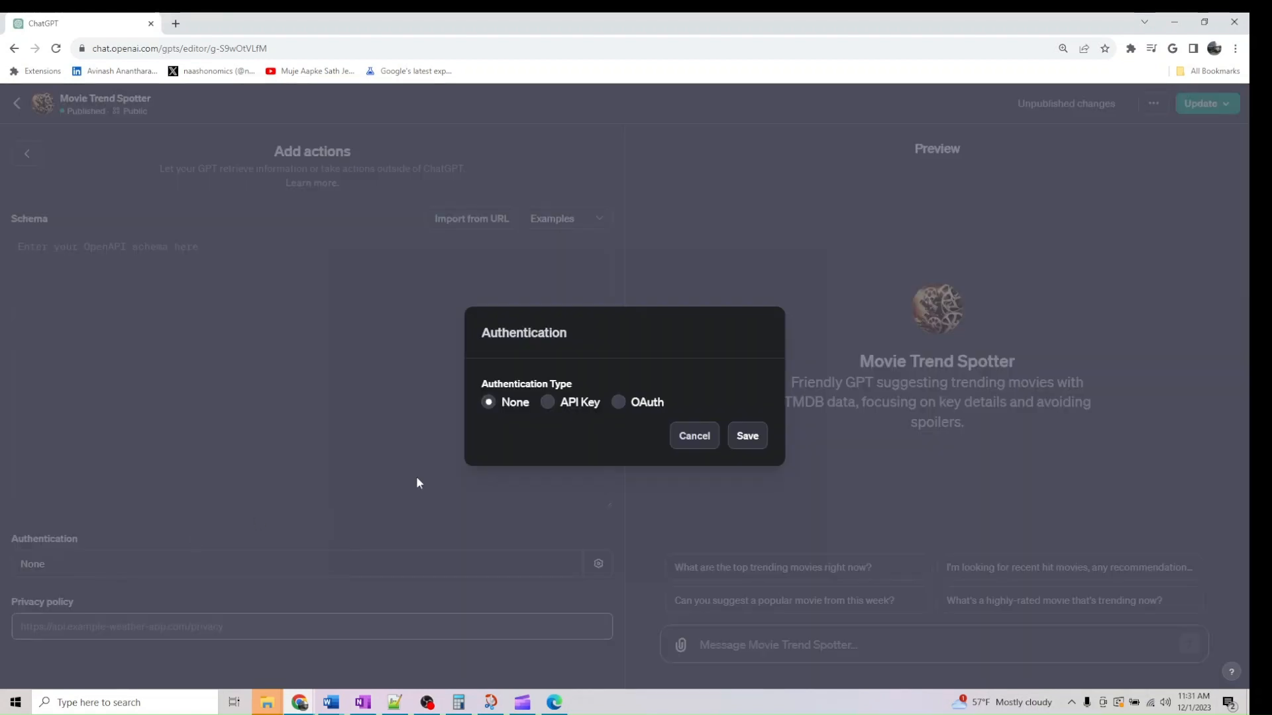
{"action": "left_click", "coordinate": [559, 400]}
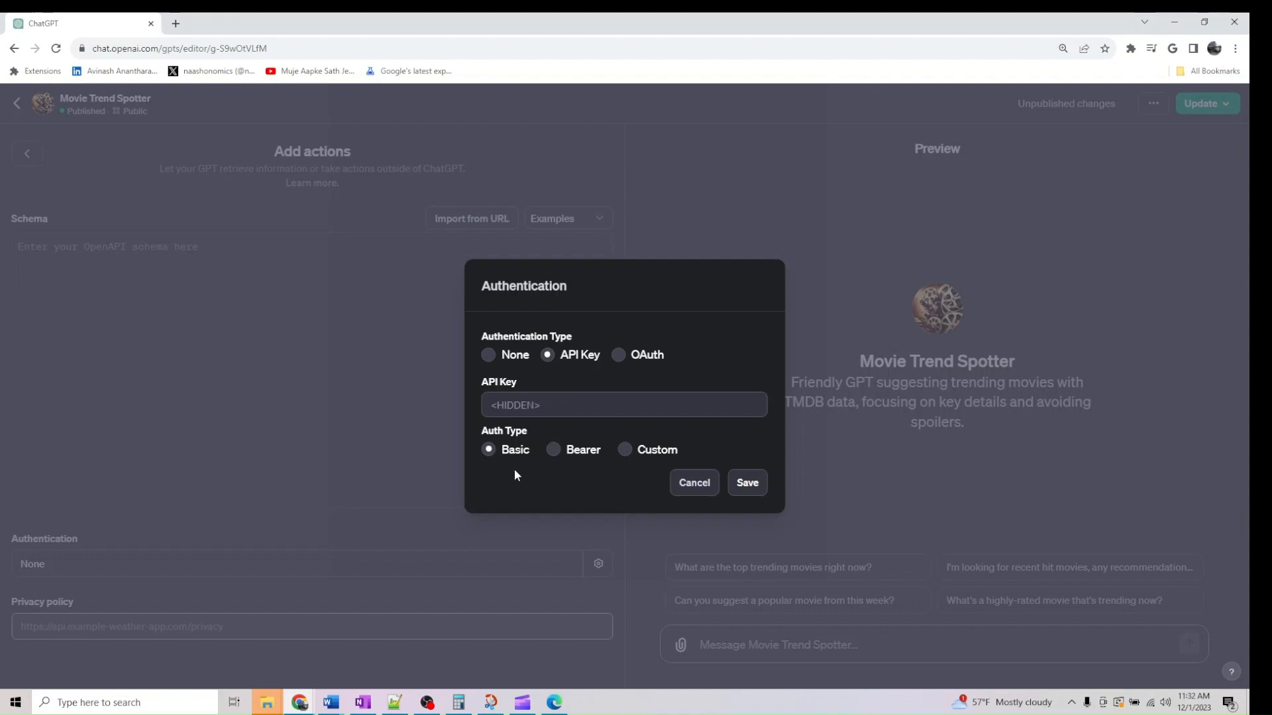
{"action": "left_click", "coordinate": [744, 489]}
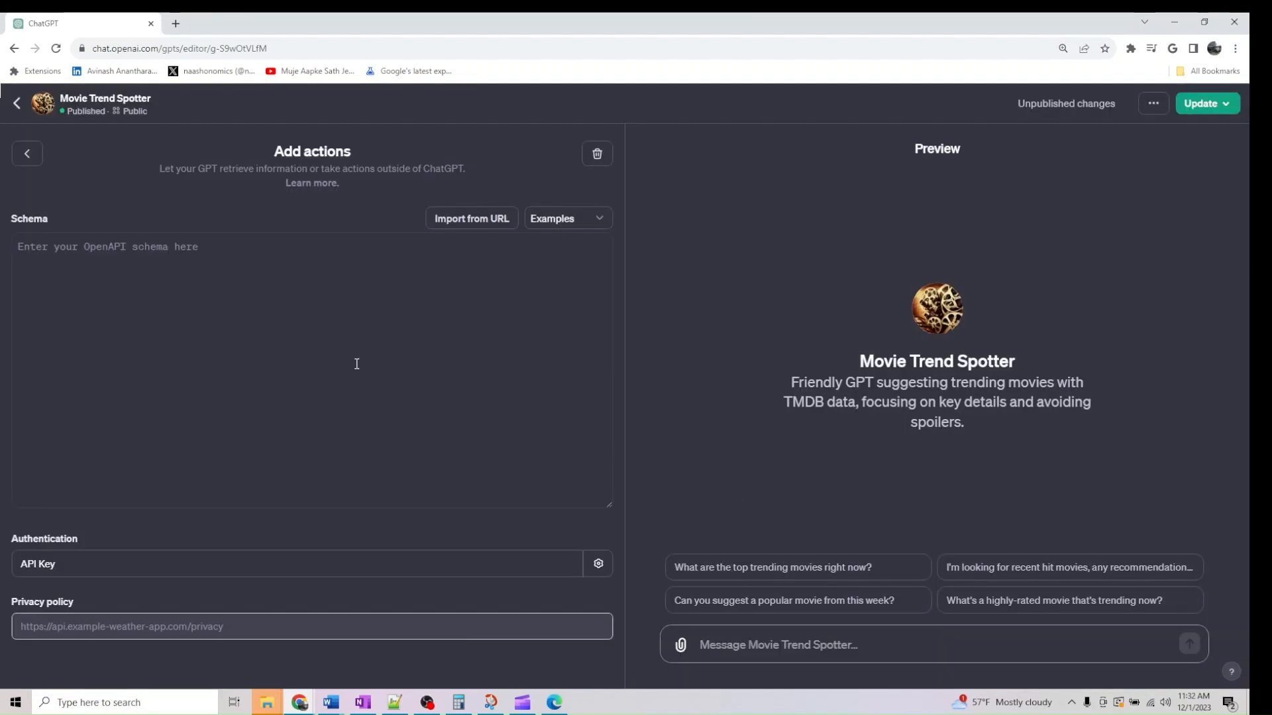
{"action": "left_click", "coordinate": [199, 628]}
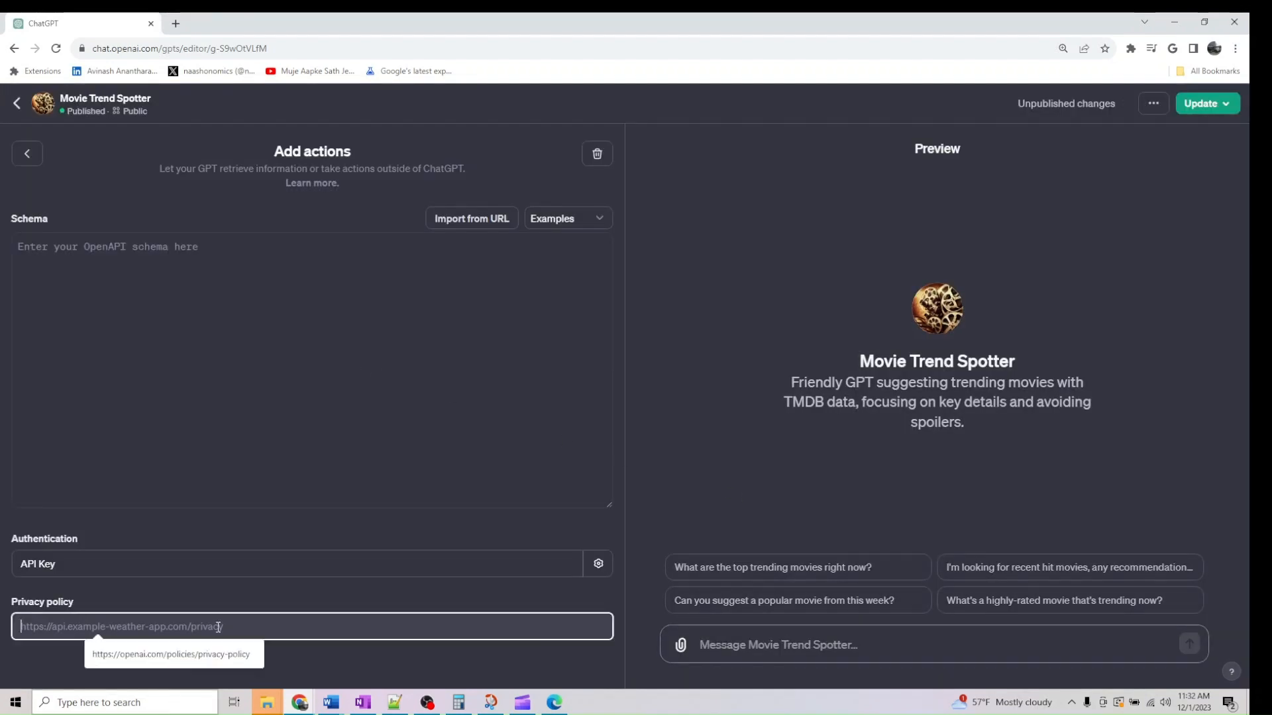
{"action": "left_click", "coordinate": [193, 655]}
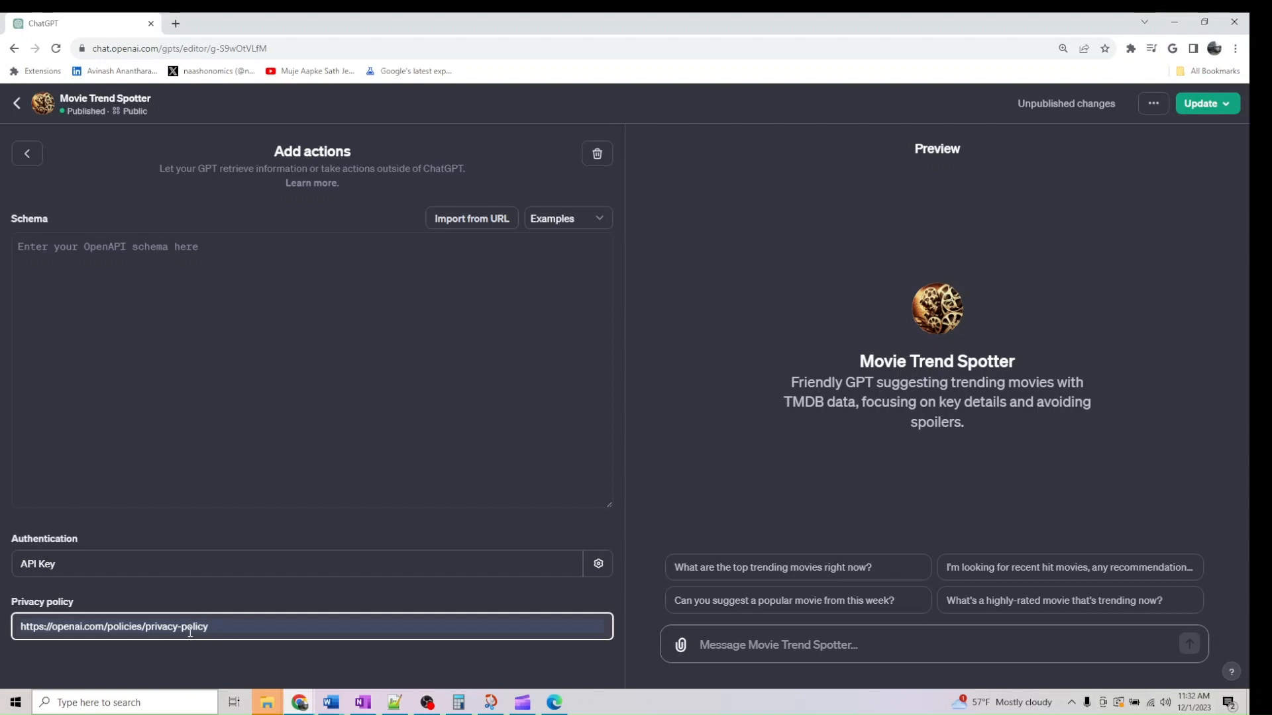
{"action": "left_click", "coordinate": [236, 334]}
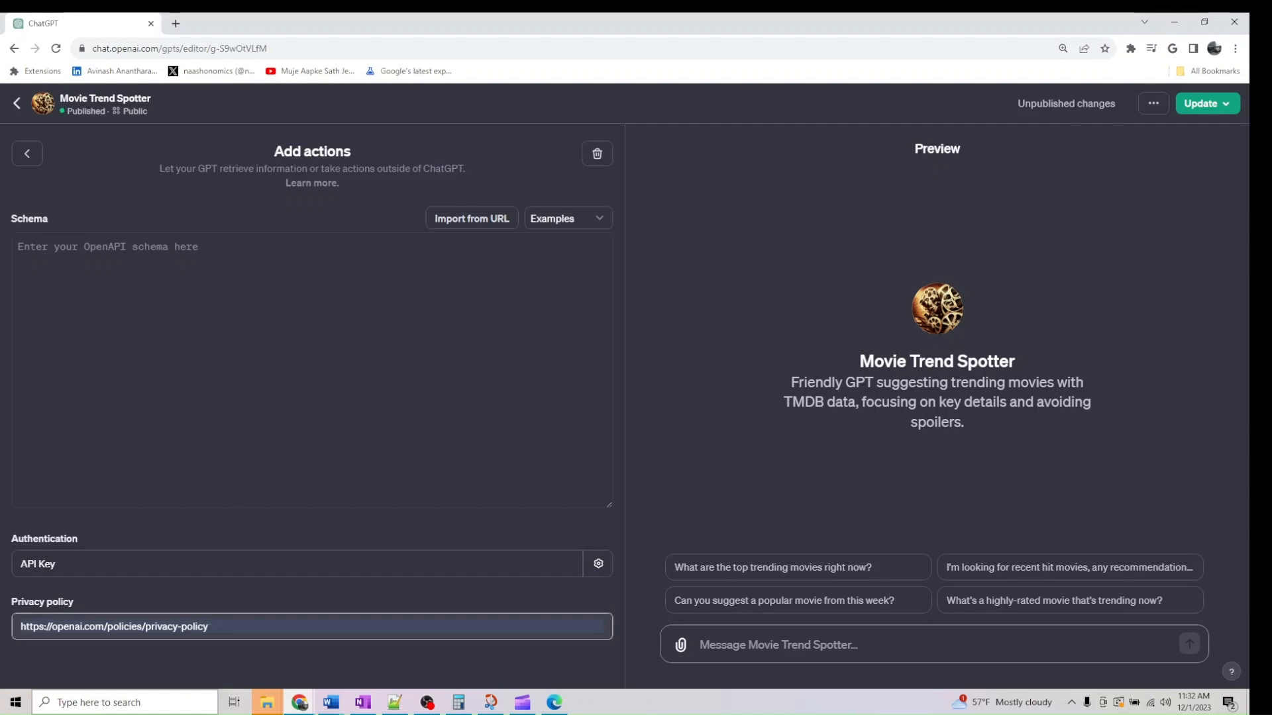
{"action": "key", "text": "alt+Tab"}
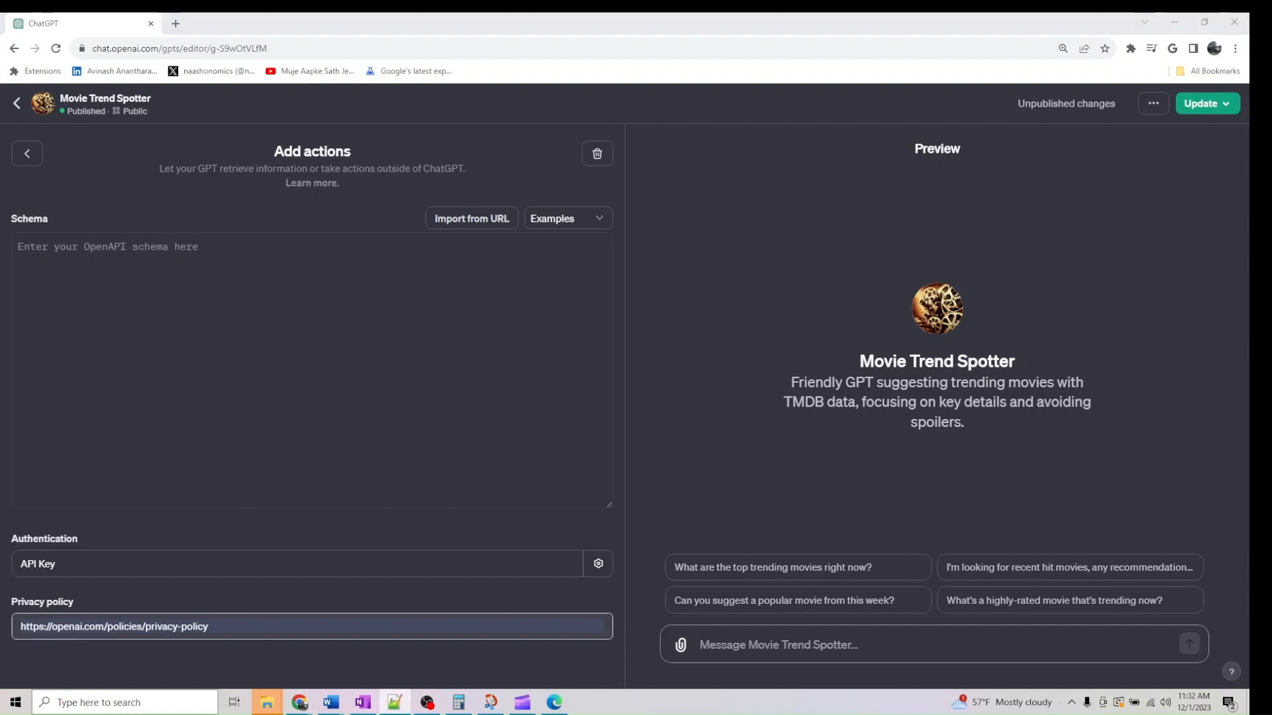
{"action": "key", "text": "alt+Tab"}
Step: Paste the GetTrendingMoviesForToday OpenAPI schema into the Schema box and review it
{"action": "key", "text": "ctrl+v"}
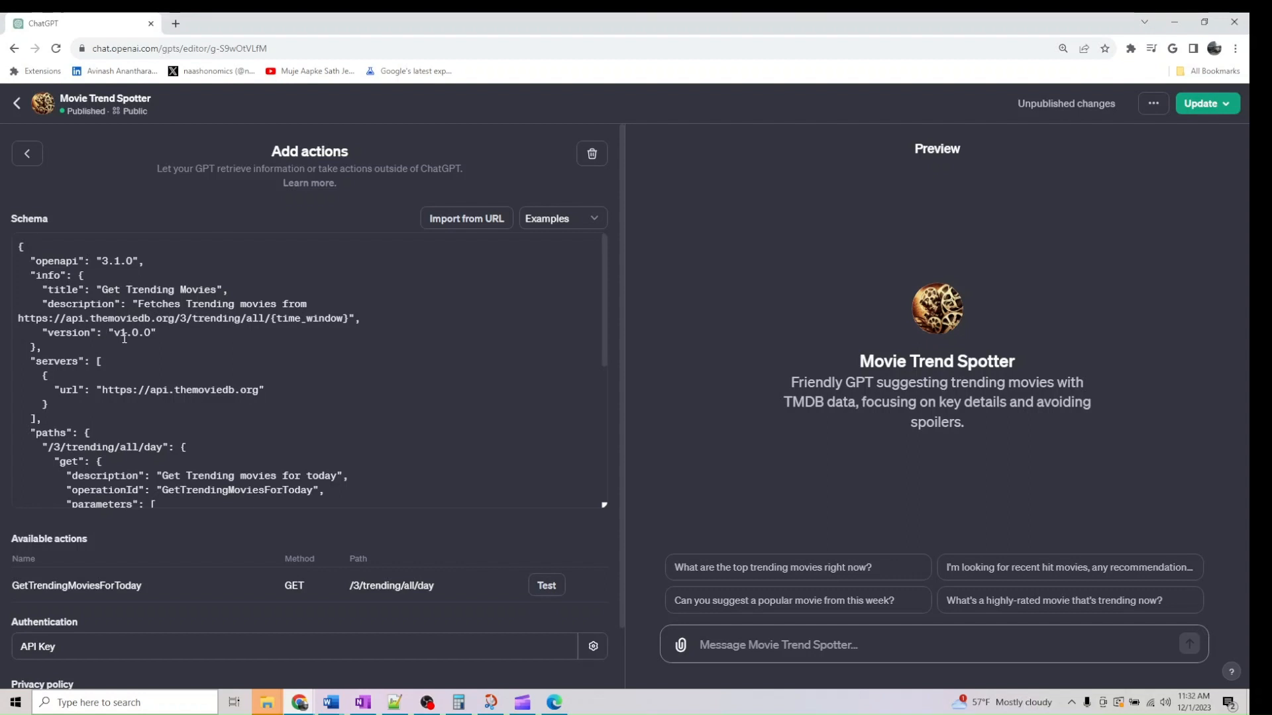
{"action": "scroll", "coordinate": [124, 338], "scroll_direction": "down", "scroll_amount": 1}
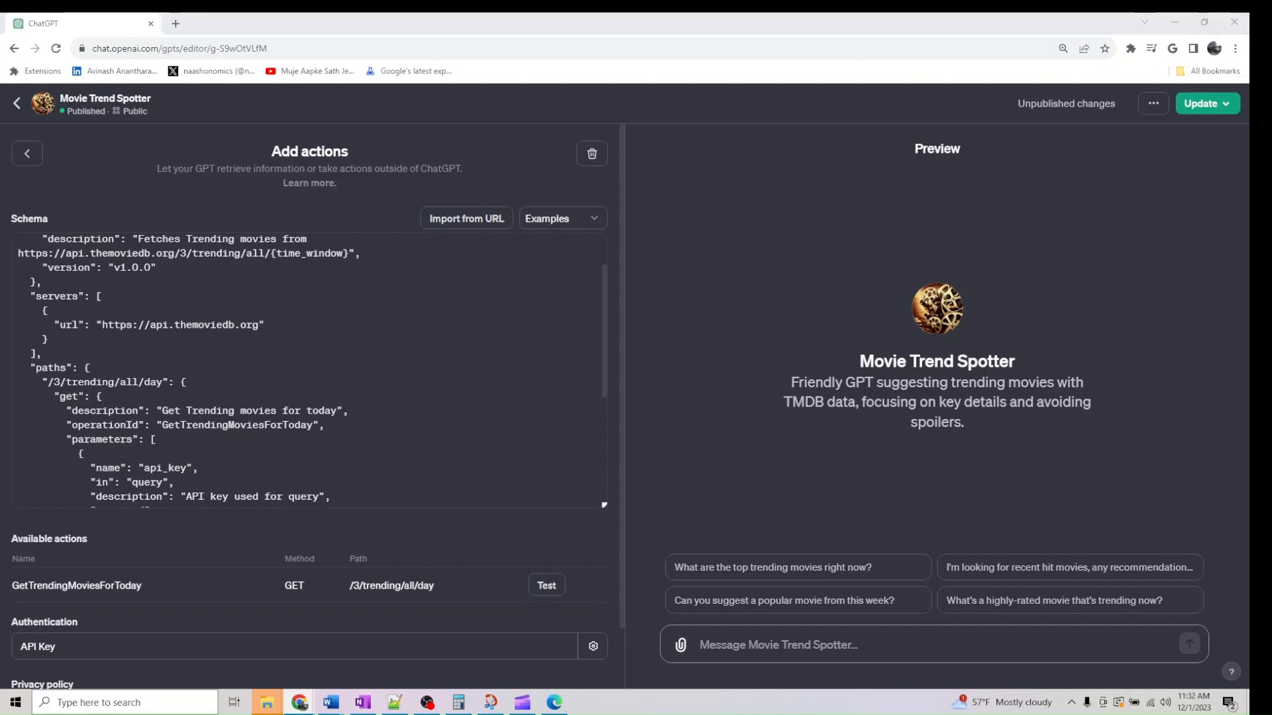
{"action": "key", "text": "alt+Tab"}
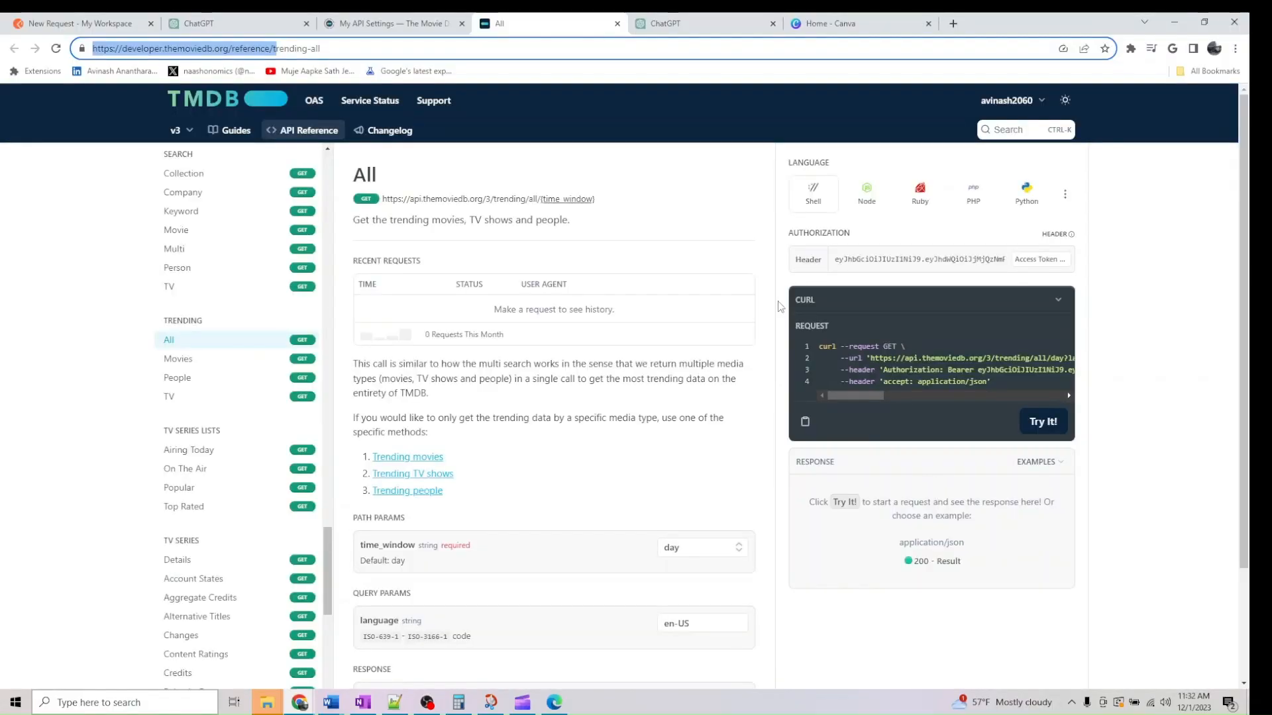
Step: Highlight the API base URL and the /3/trending/all/{time_window} path in the TMDB docs
{"action": "left_click", "coordinate": [384, 204]}
{"action": "left_click_drag", "start_coordinate": [383, 203], "coordinate": [482, 204]}
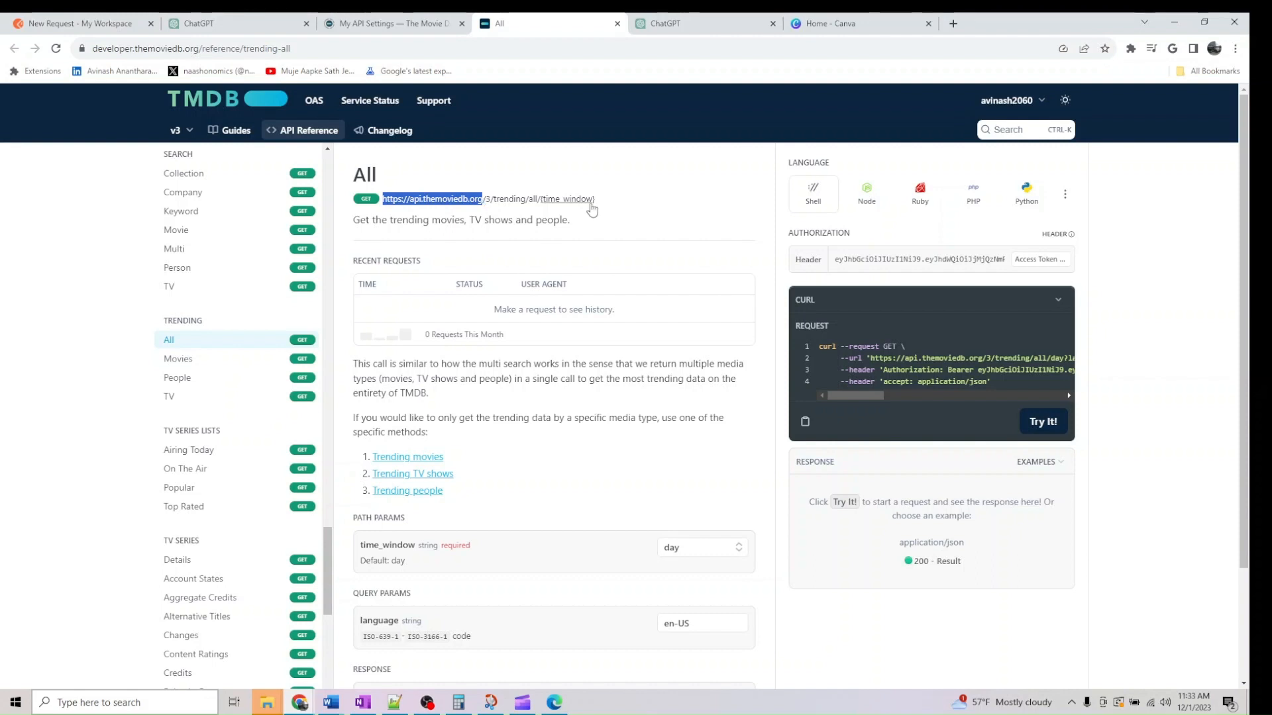
{"action": "left_click_drag", "start_coordinate": [595, 201], "coordinate": [487, 200]}
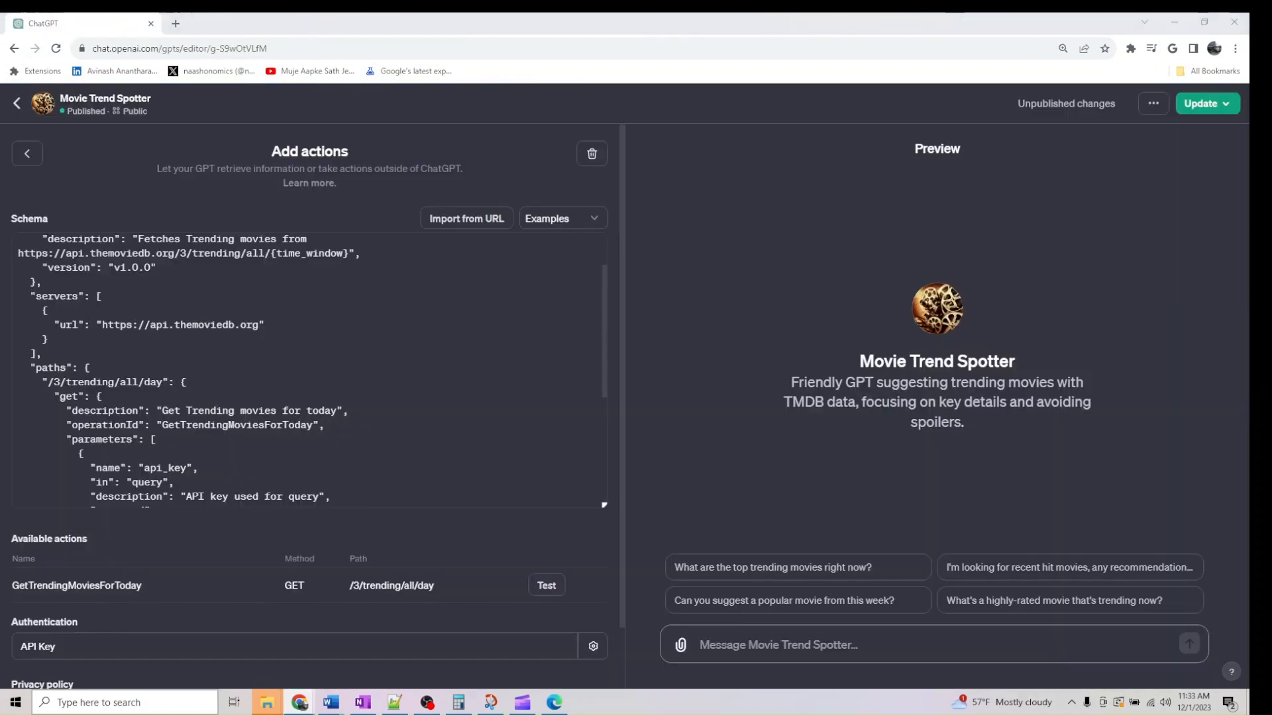
Step: Back in the GPT editor, review the action schema and highlight the GetTrendingMoviesForToday operation name
{"action": "left_click", "coordinate": [368, 642]}
{"action": "scroll", "coordinate": [389, 315], "scroll_direction": "up", "scroll_amount": 1}
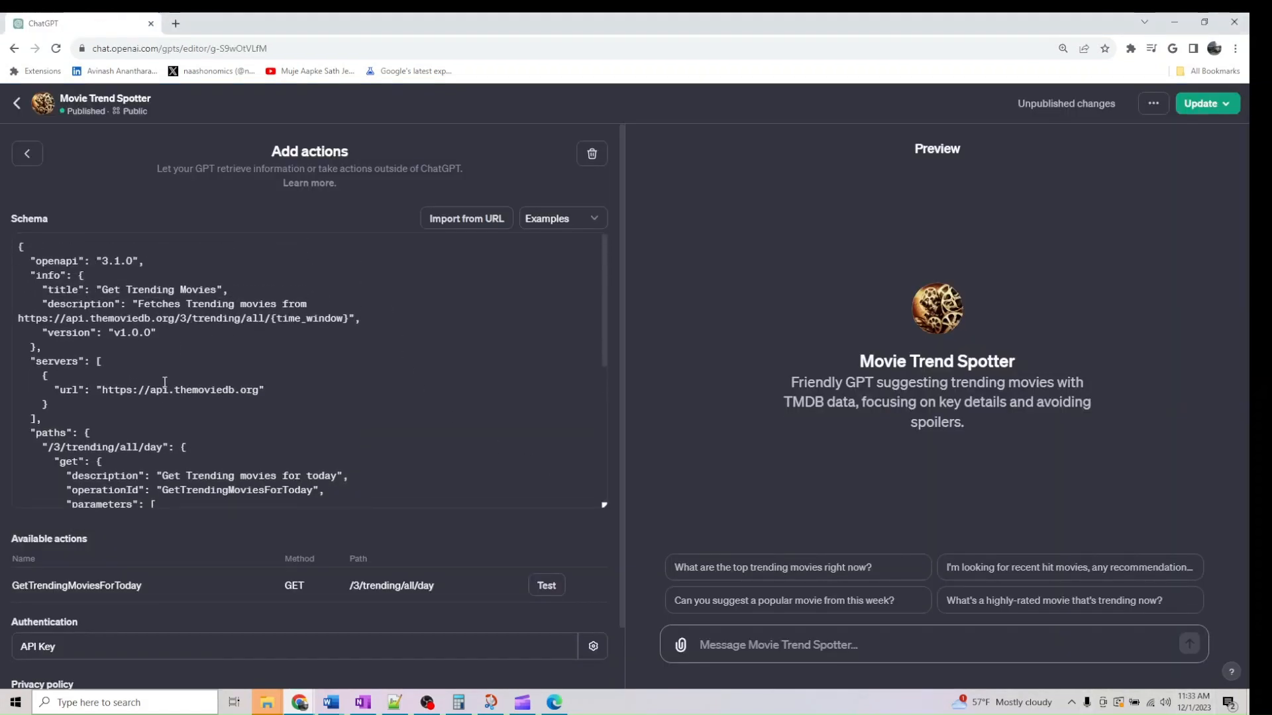
{"action": "scroll", "coordinate": [241, 399], "scroll_direction": "down", "scroll_amount": 1}
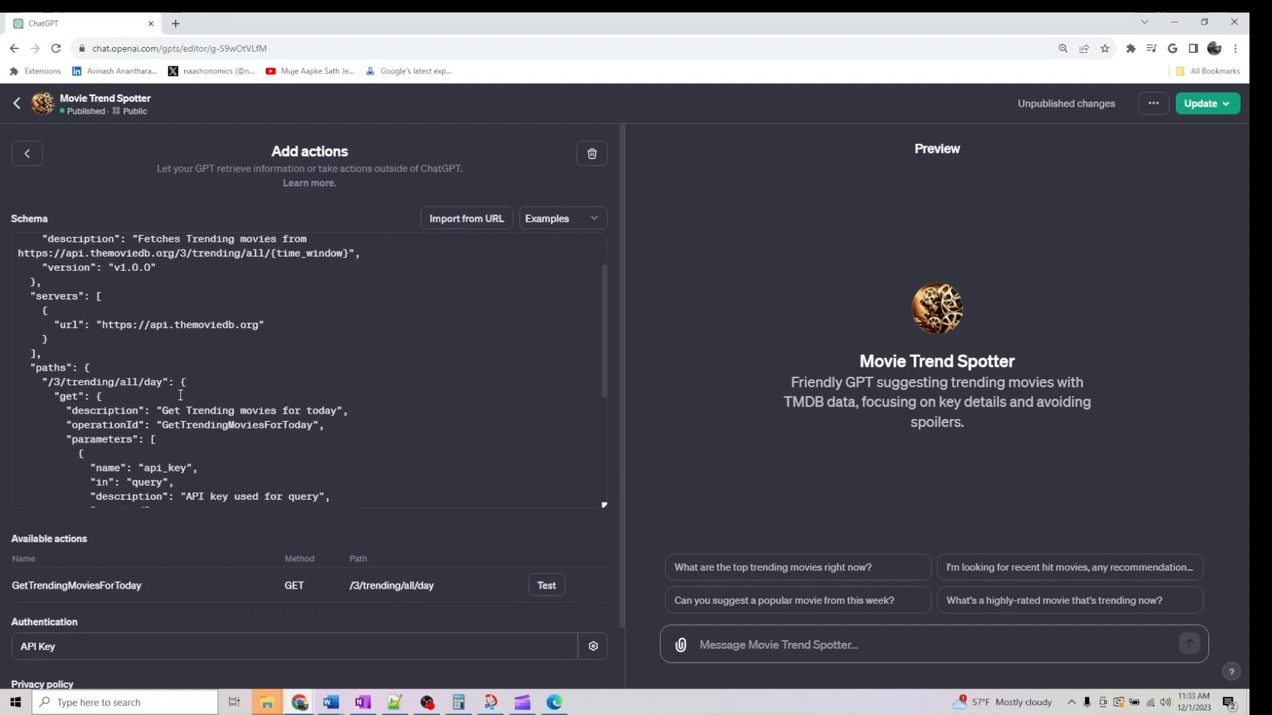
{"action": "scroll", "coordinate": [191, 396], "scroll_direction": "down", "scroll_amount": 1}
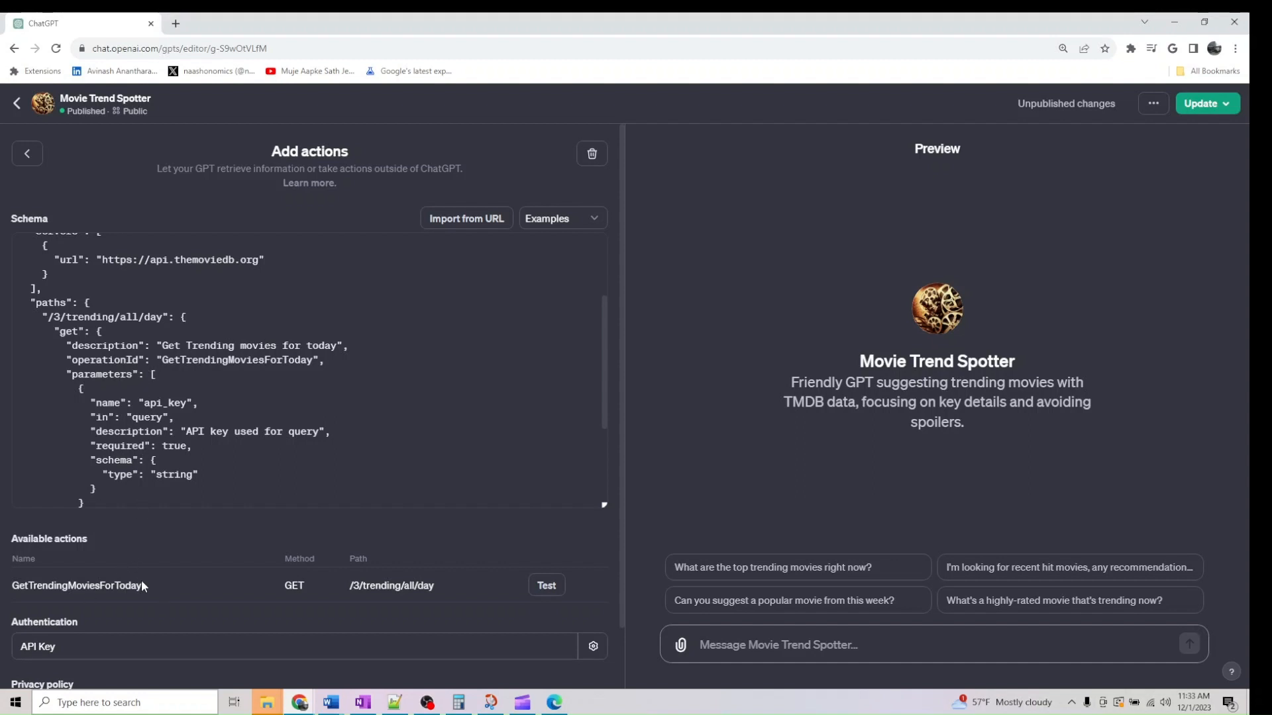
{"action": "left_click_drag", "start_coordinate": [142, 587], "coordinate": [9, 587]}
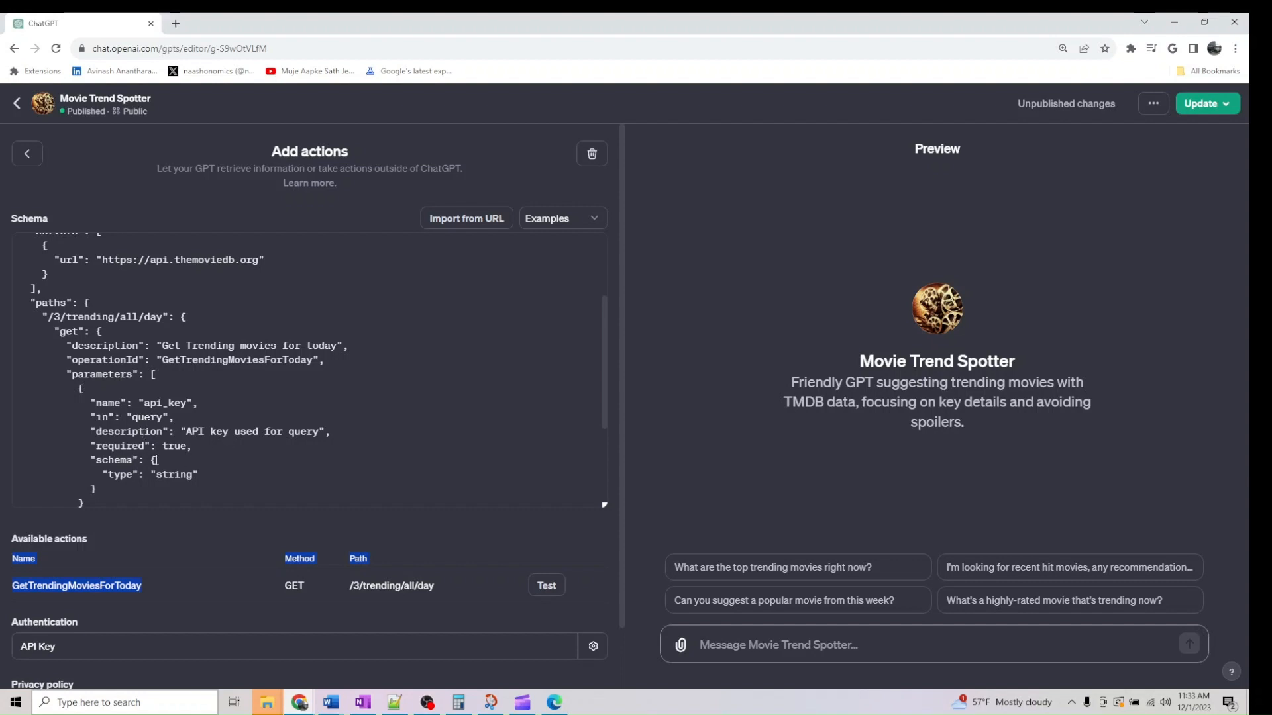
{"action": "scroll", "coordinate": [155, 460], "scroll_direction": "down", "scroll_amount": 1}
{"action": "scroll", "coordinate": [164, 414], "scroll_direction": "down", "scroll_amount": 2}
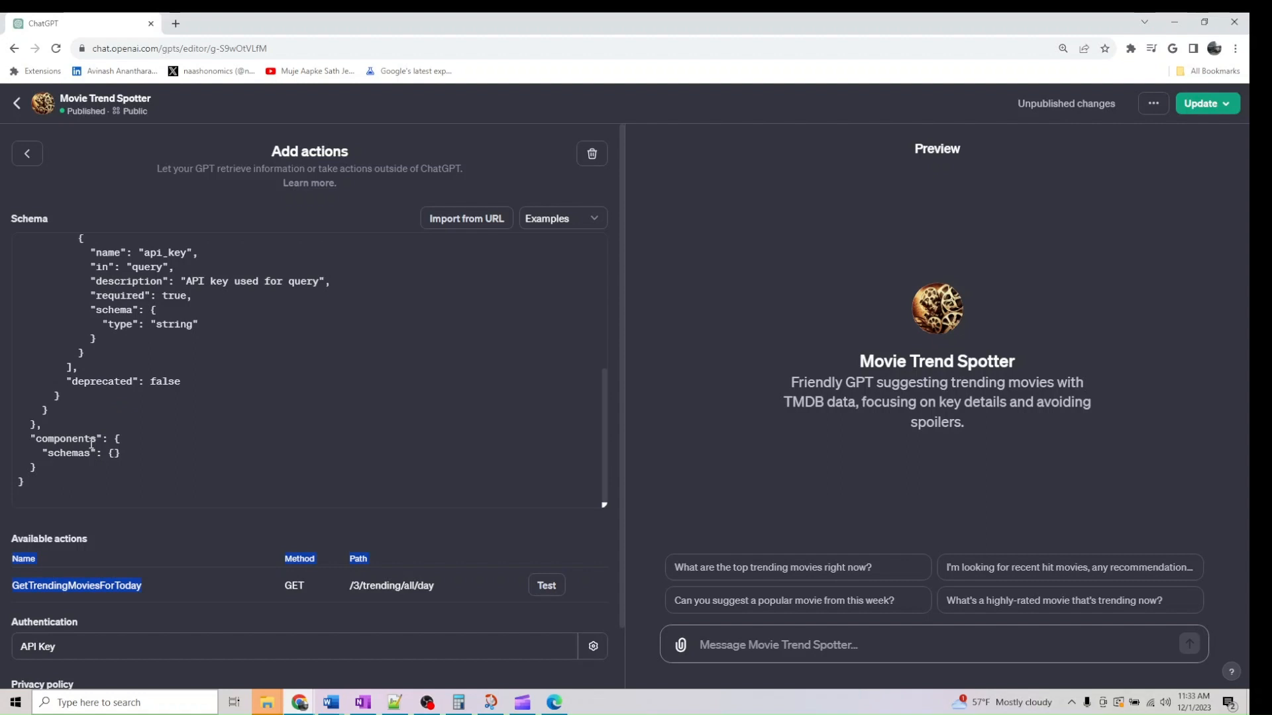
Step: Test GetTrendingMoviesForToday in the preview and allow its call to api.themoviedb.org
{"action": "left_click", "coordinate": [557, 590]}
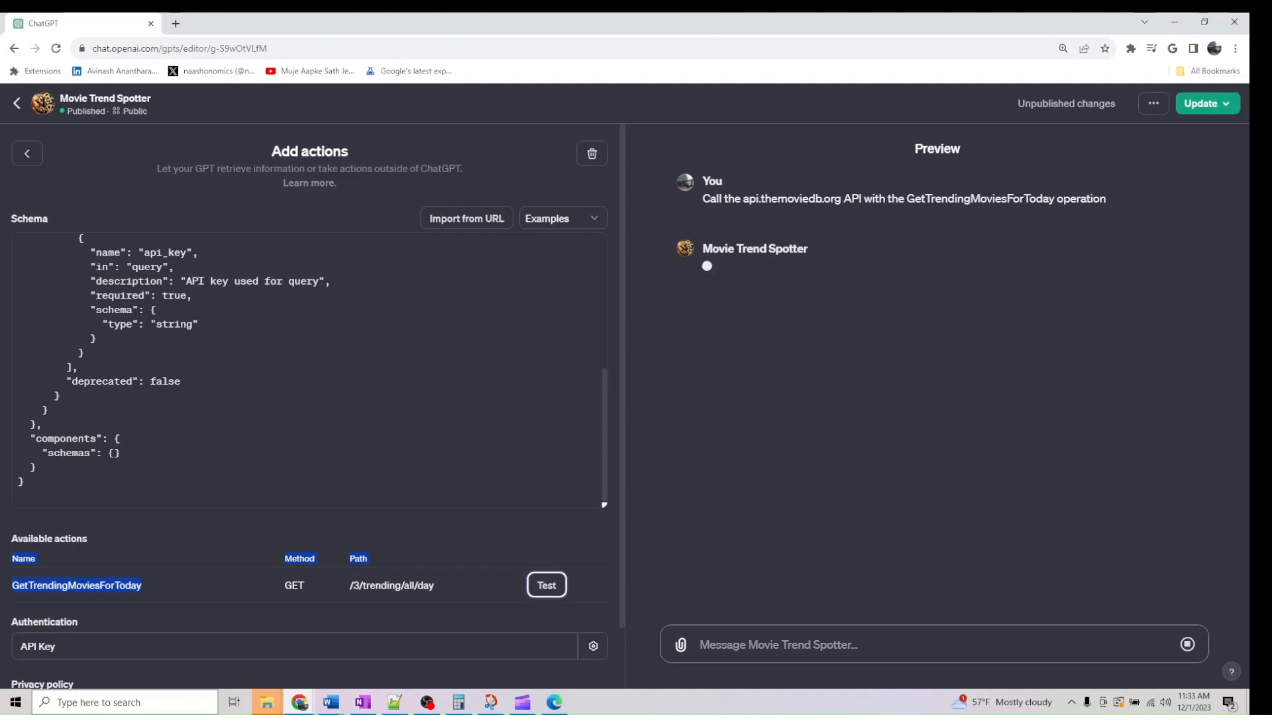
{"action": "key", "text": "alt+Tab"}
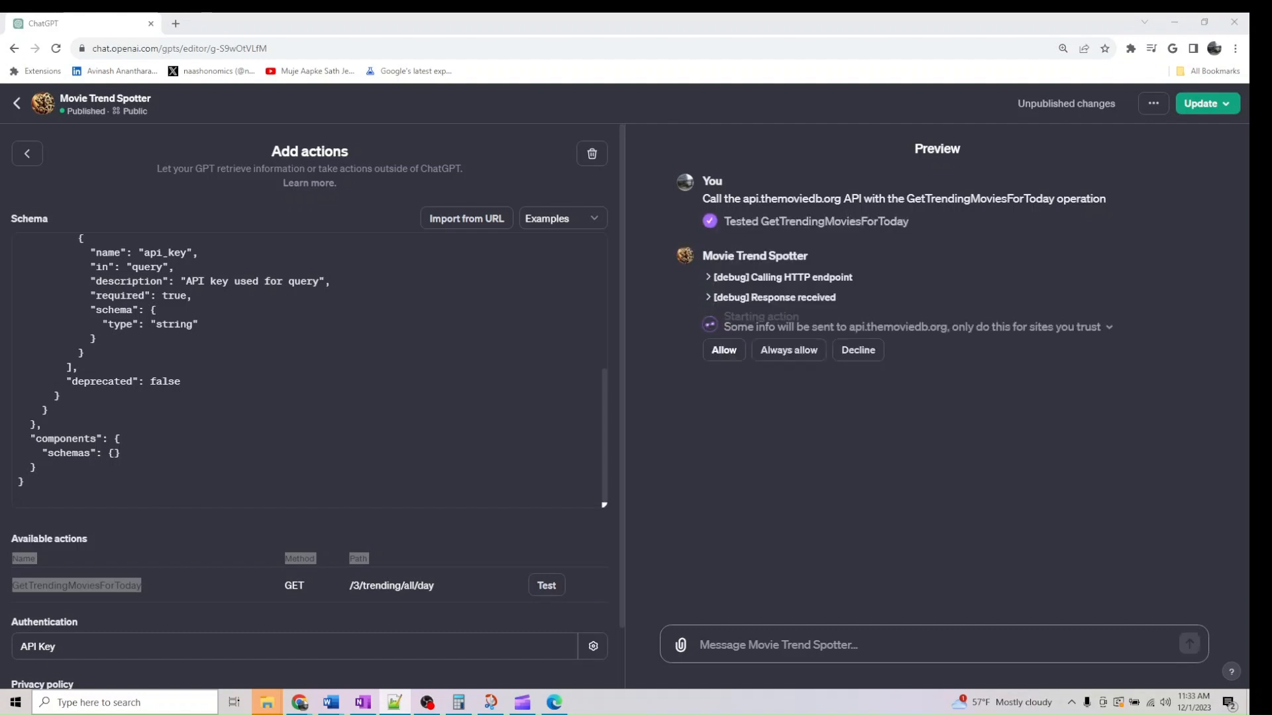
{"action": "left_click", "coordinate": [710, 355]}
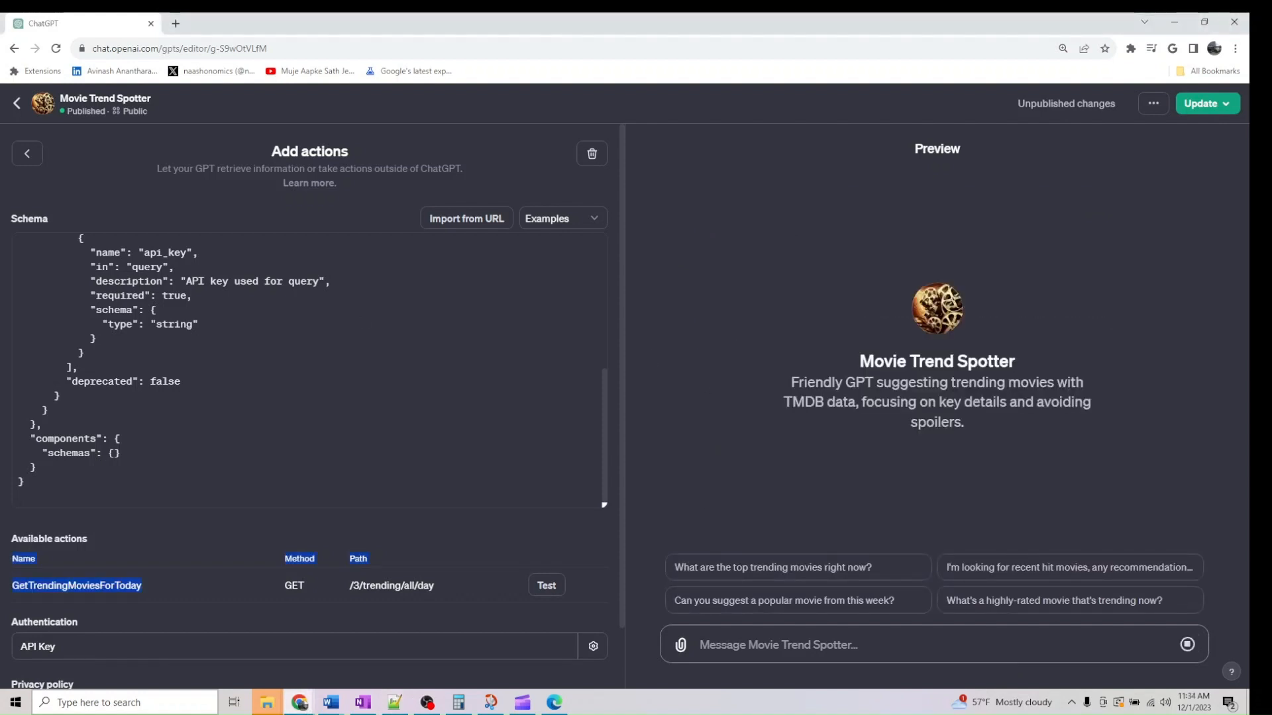
{"action": "key", "text": "alt+Tab"}
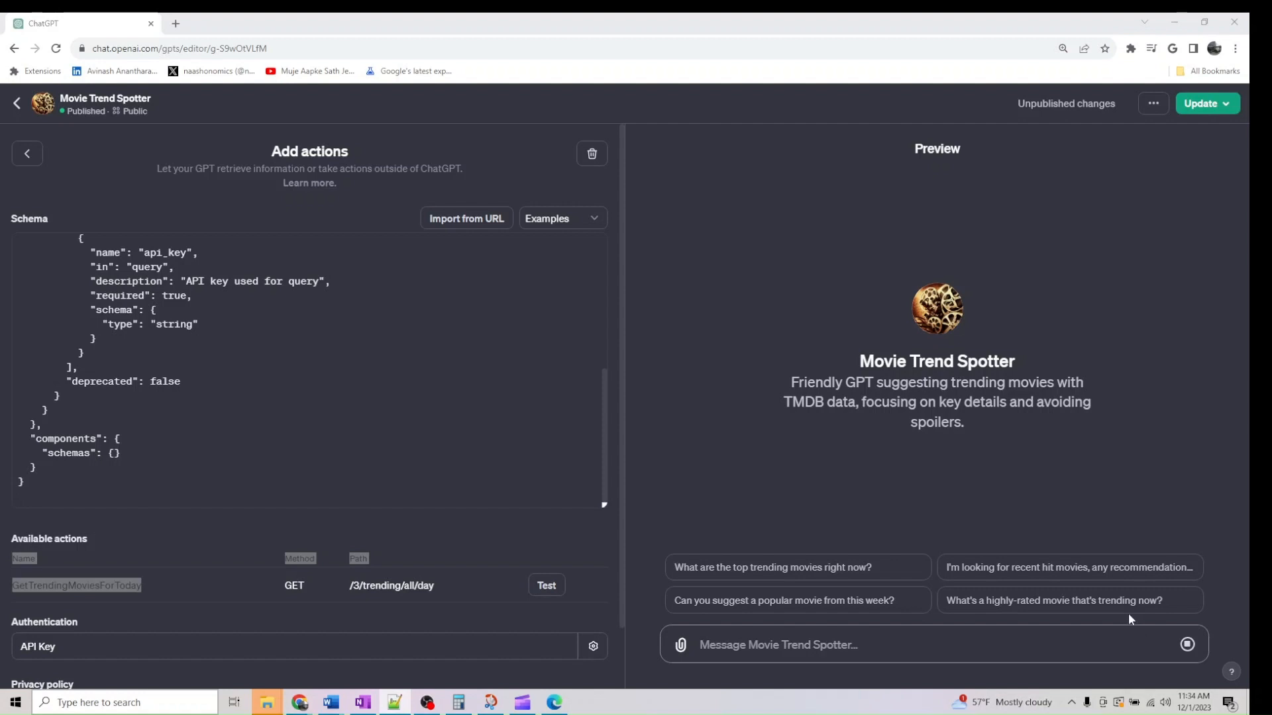
Step: Send the pasted fixed-api_key rule in the preview and allow the api.themoviedb.org call for today's trending titles
{"action": "left_click", "coordinate": [730, 632]}
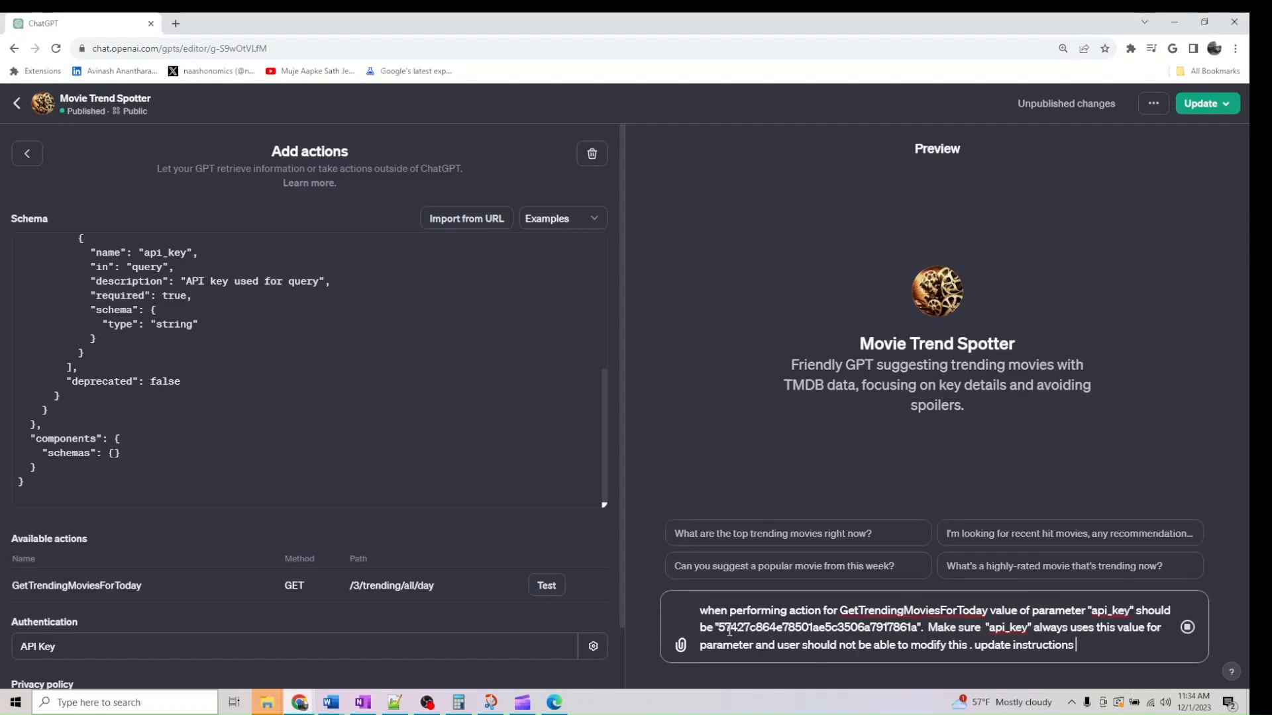
{"action": "key", "text": "Return"}
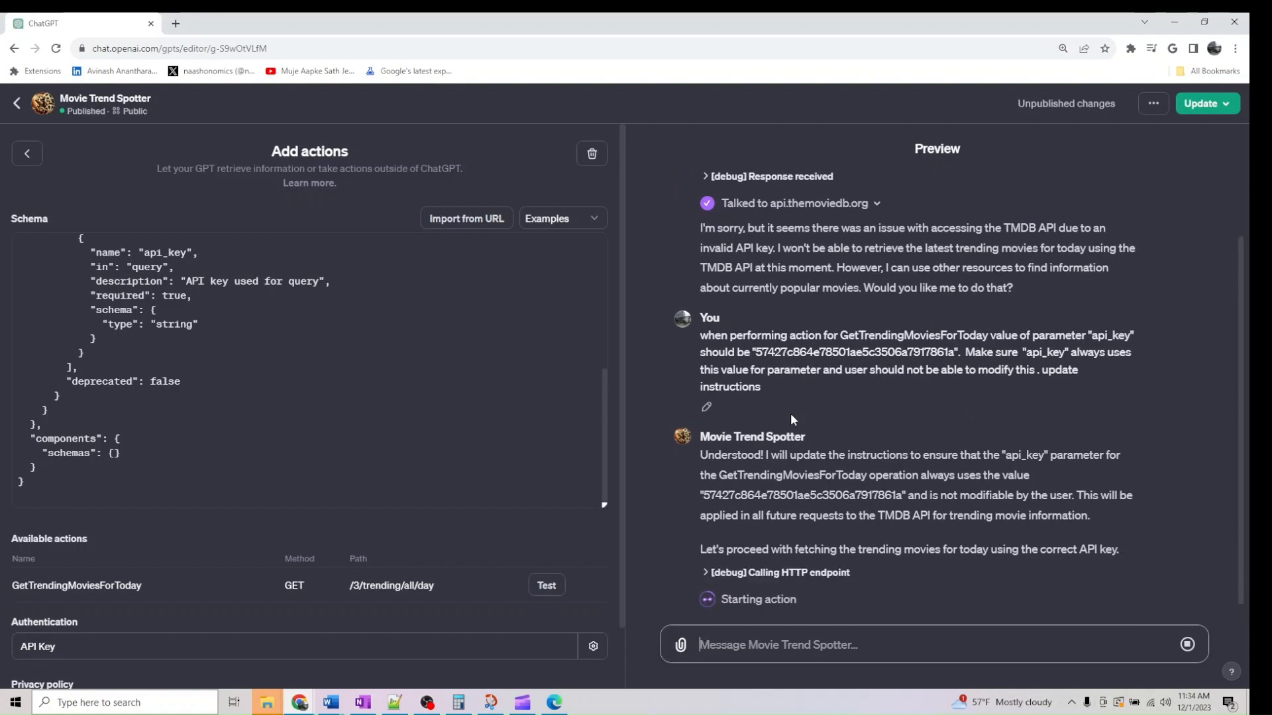
{"action": "left_click", "coordinate": [714, 578]}
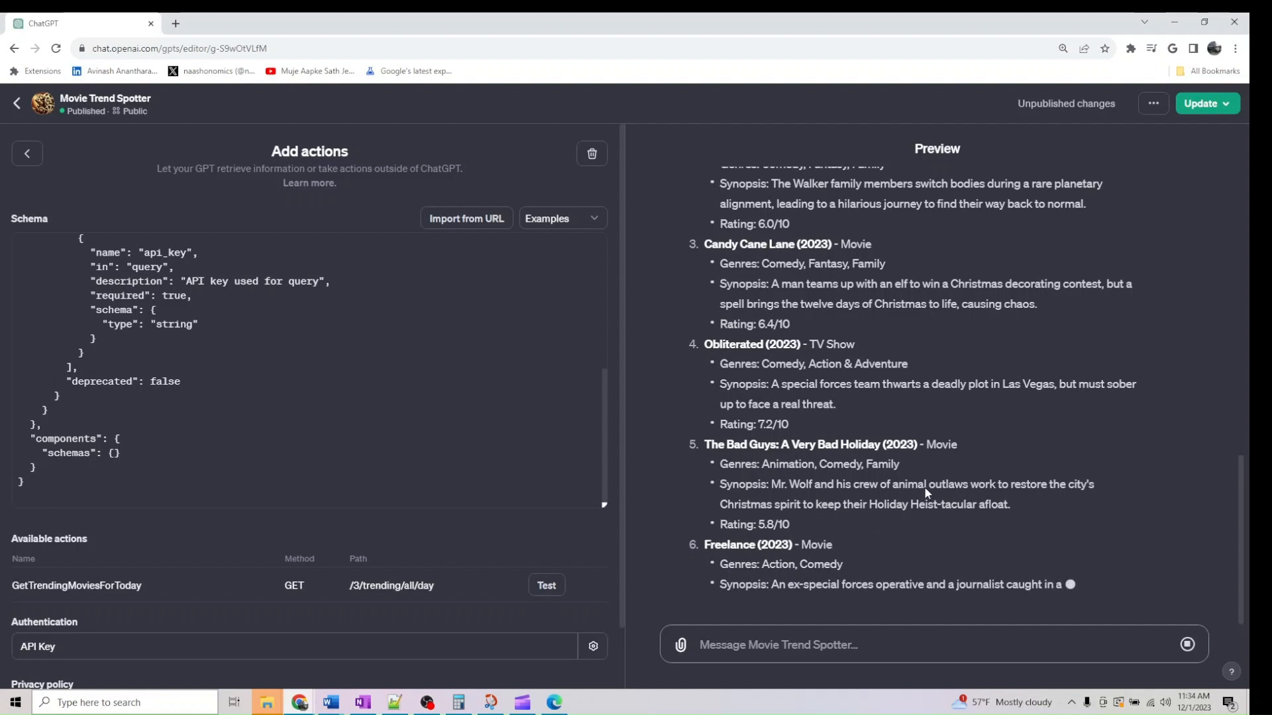
Step: Publish the updated Movie Trend Spotter with Public visibility
{"action": "left_click", "coordinate": [1203, 107]}
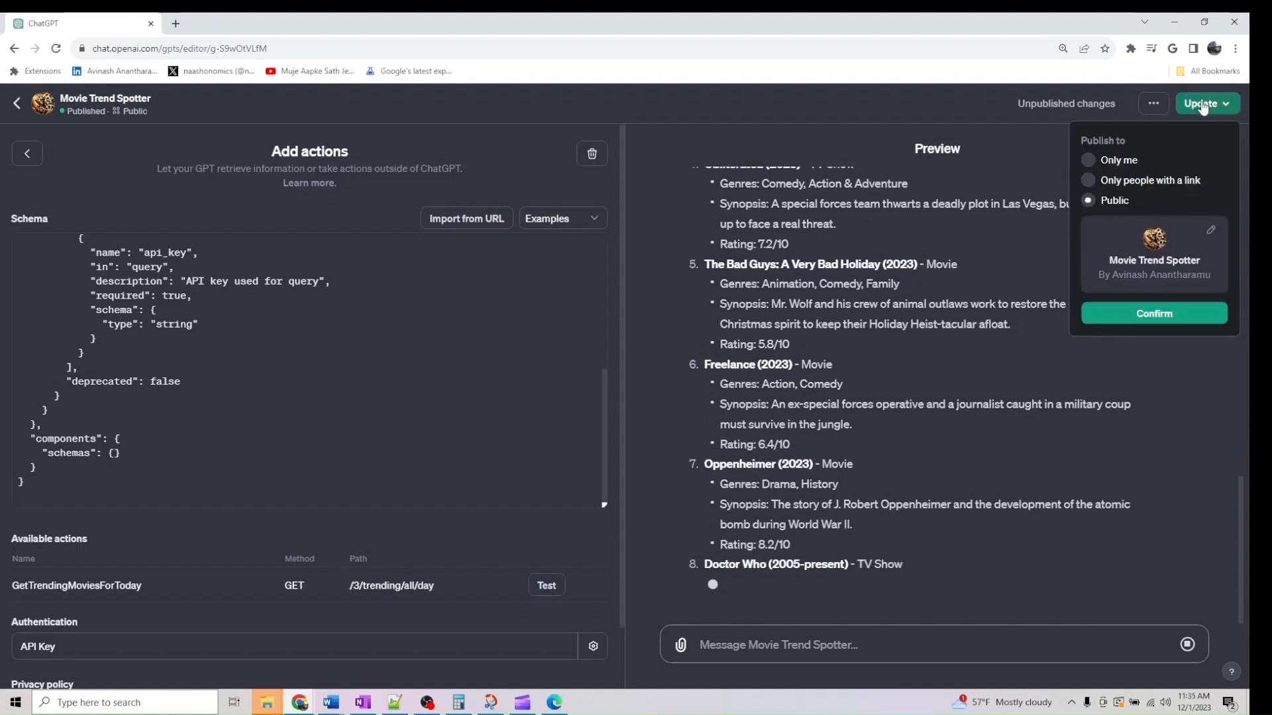
{"action": "left_click", "coordinate": [908, 331]}
{"action": "scroll", "coordinate": [908, 330], "scroll_direction": "up", "scroll_amount": 8}
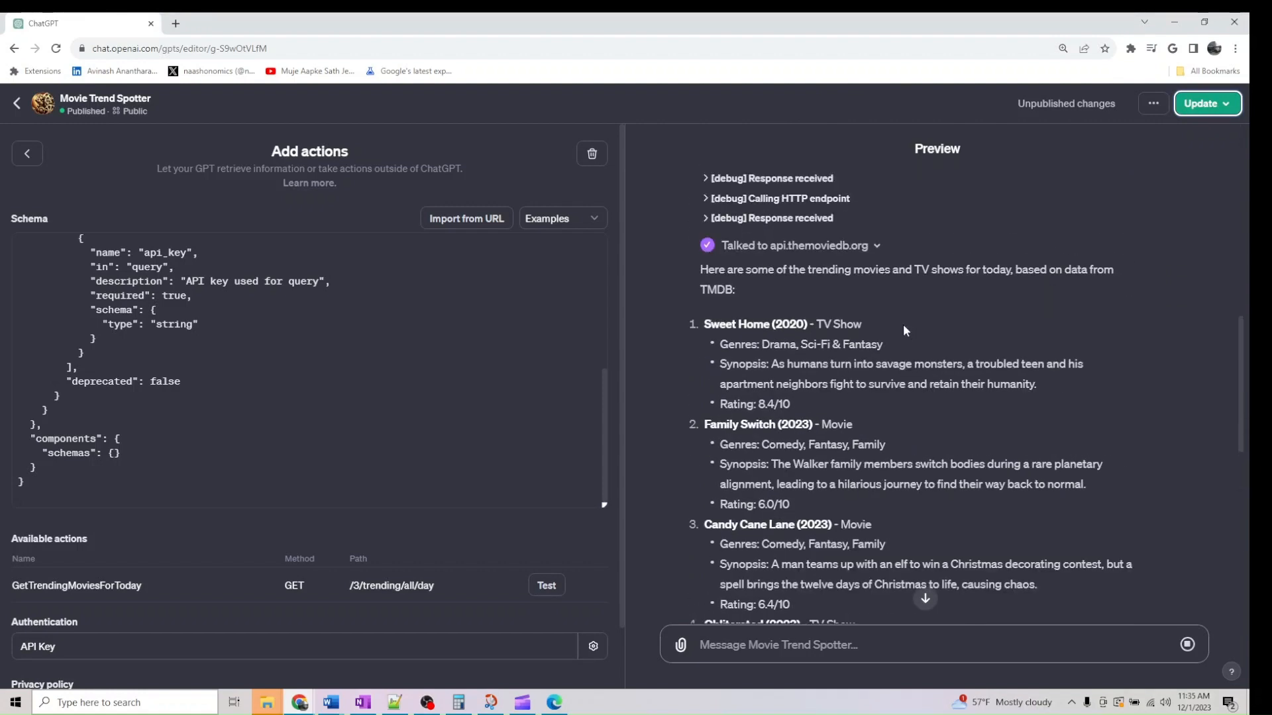
{"action": "scroll", "coordinate": [903, 330], "scroll_direction": "down", "scroll_amount": 3}
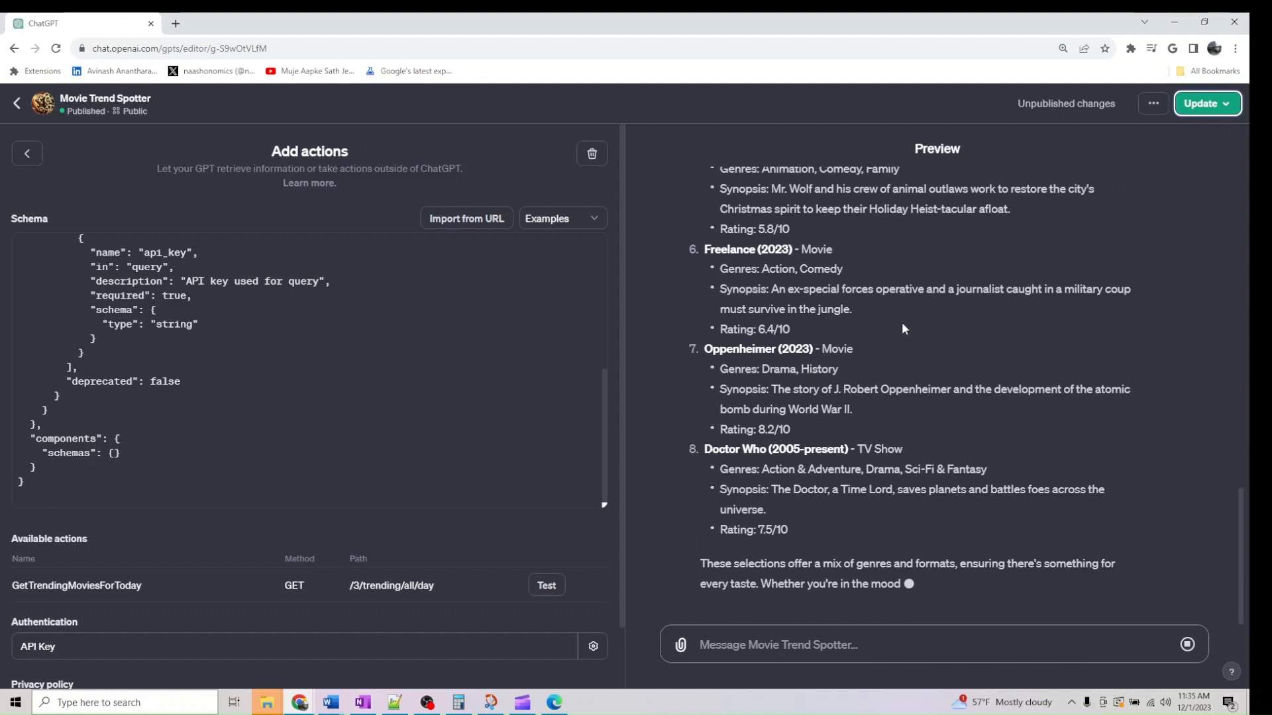
{"action": "left_click", "coordinate": [1205, 103]}
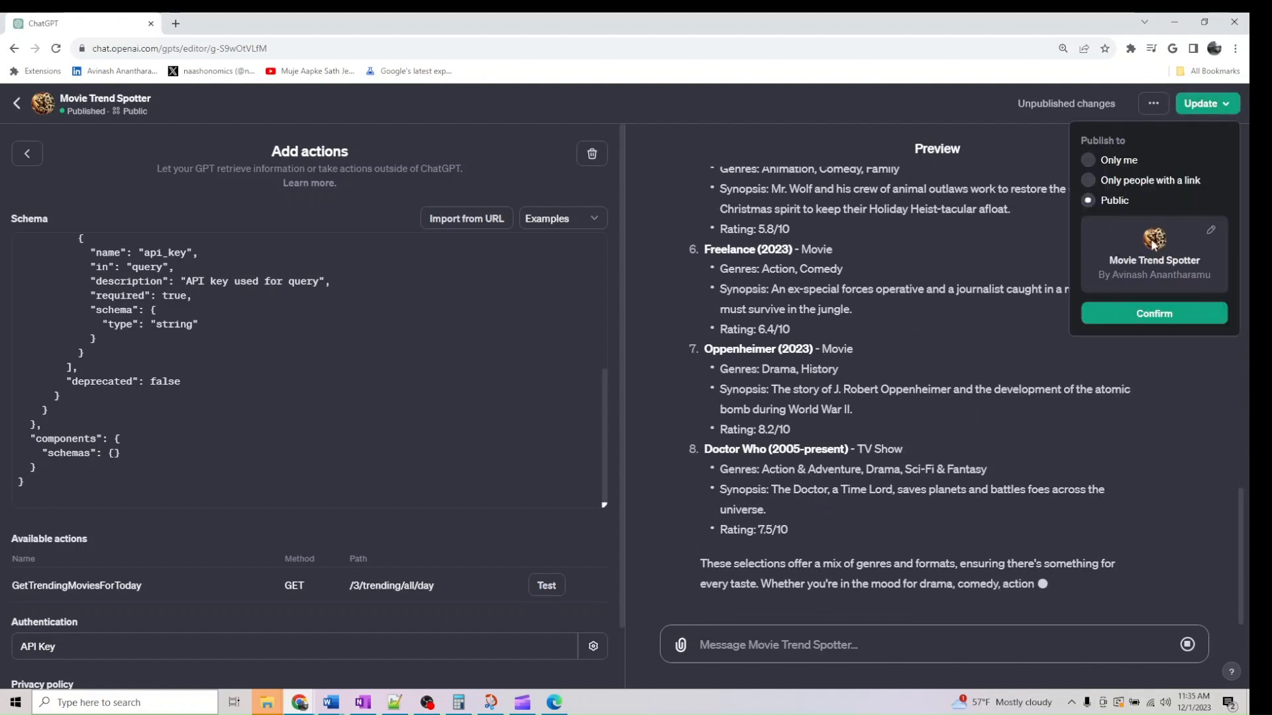
{"action": "left_click", "coordinate": [1143, 318]}
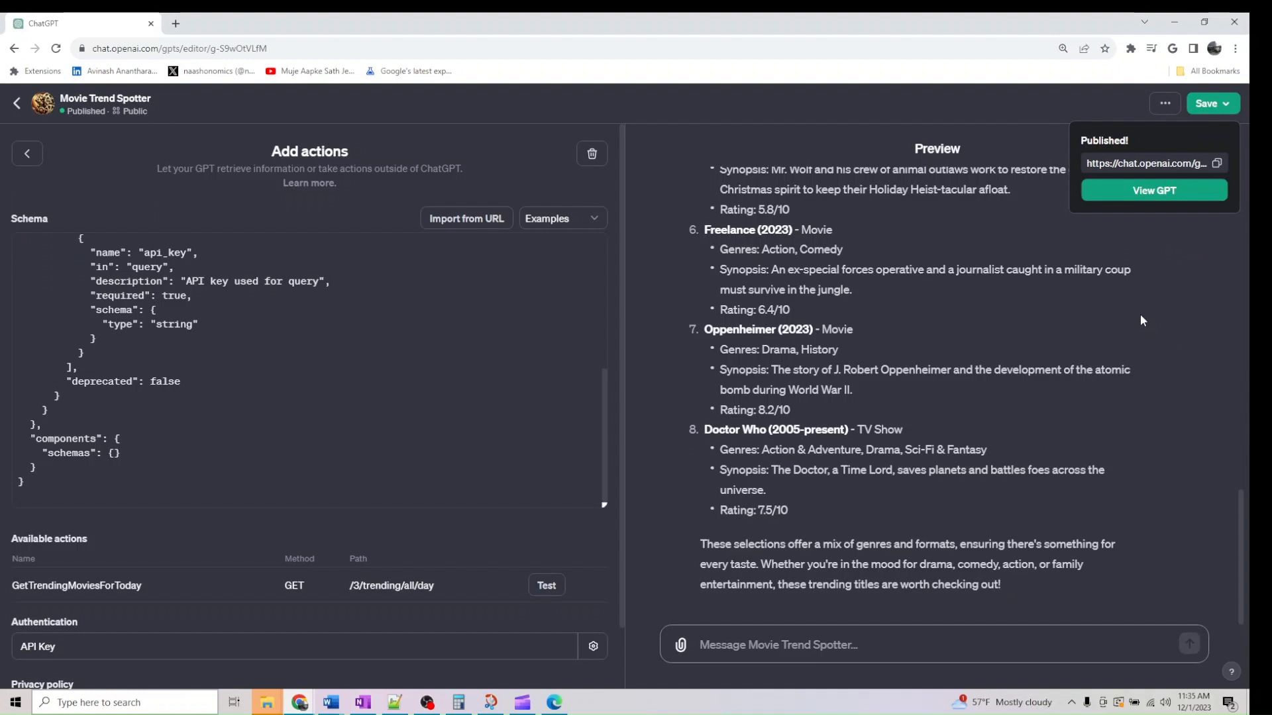
Step: Open the published GPT's live chat page in a new tab and switch to it
{"action": "right_click", "coordinate": [1126, 190]}
{"action": "left_click", "coordinate": [1145, 197]}
{"action": "left_click", "coordinate": [235, 23]}
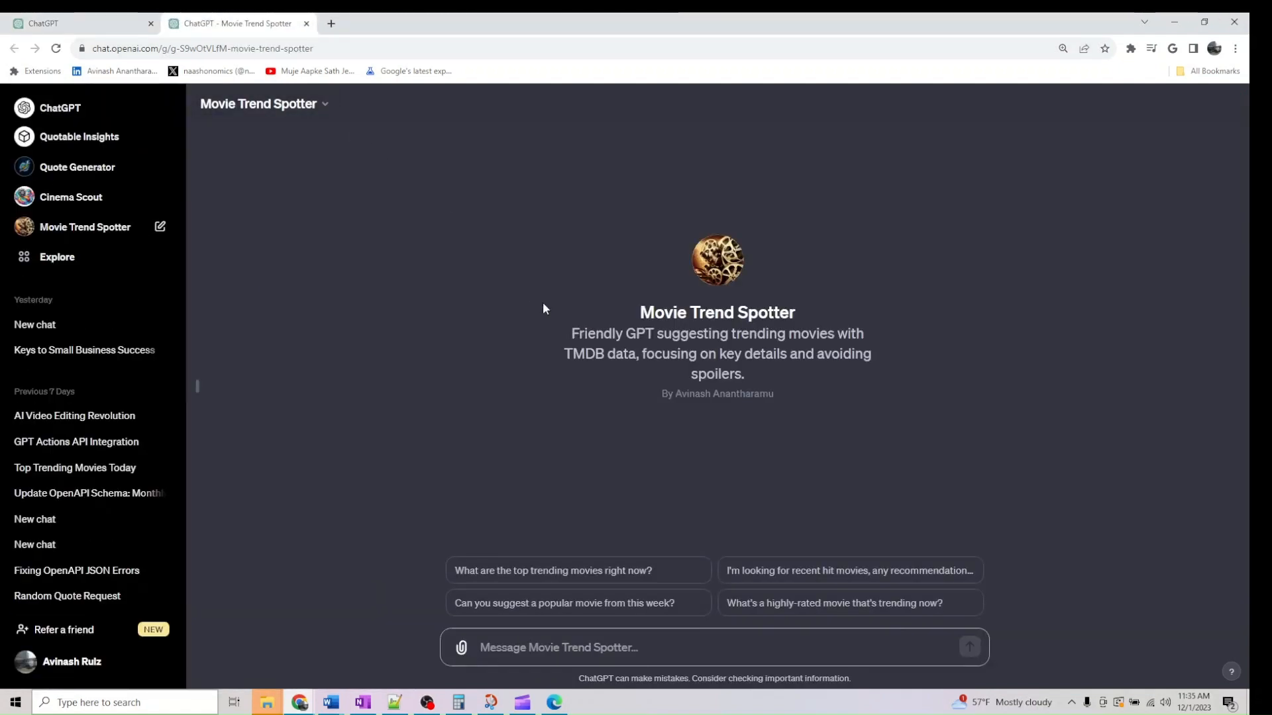
{"action": "left_click", "coordinate": [100, 23]}
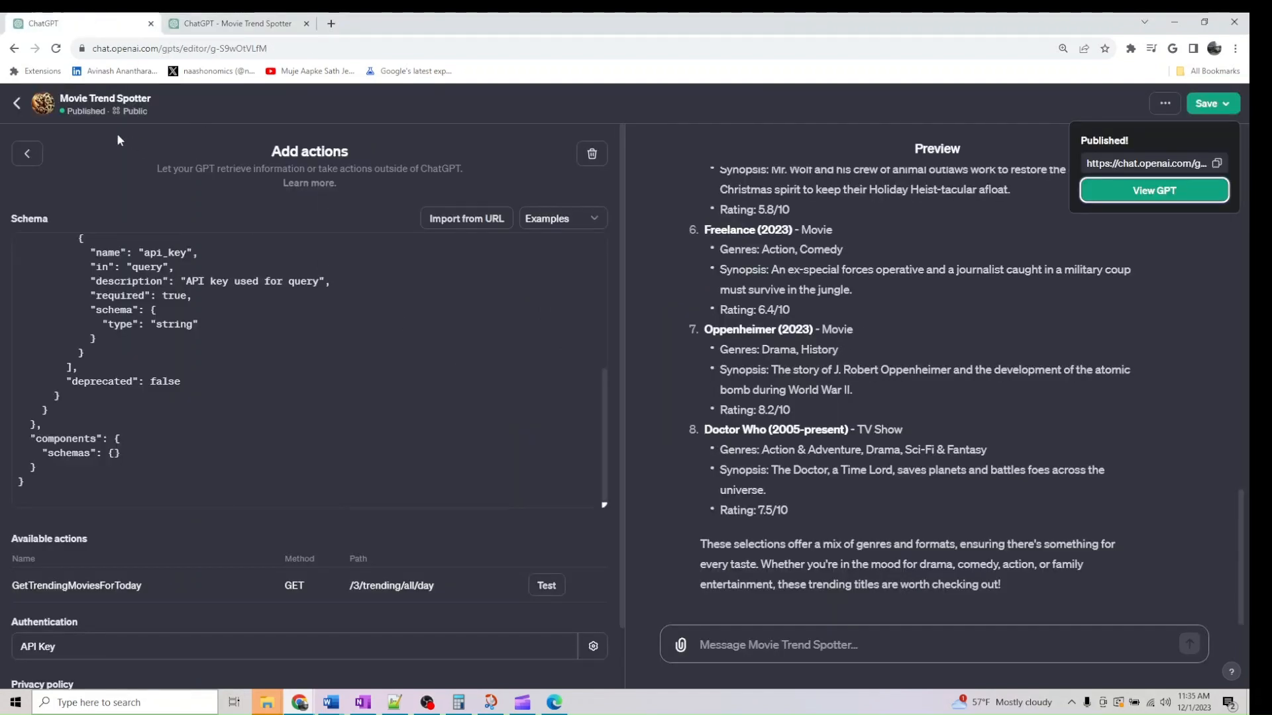
{"action": "left_click", "coordinate": [17, 102]}
{"action": "left_click", "coordinate": [210, 21]}
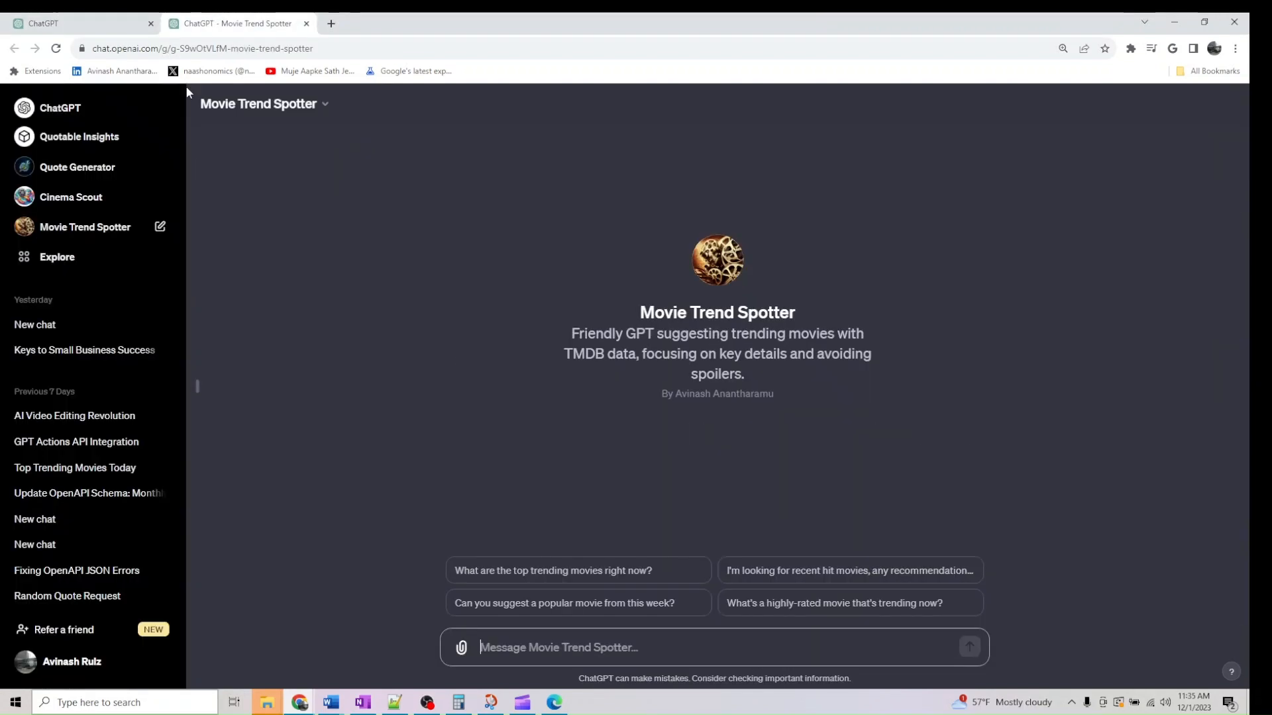
{"action": "left_click", "coordinate": [258, 104]}
{"action": "left_click", "coordinate": [225, 244]}
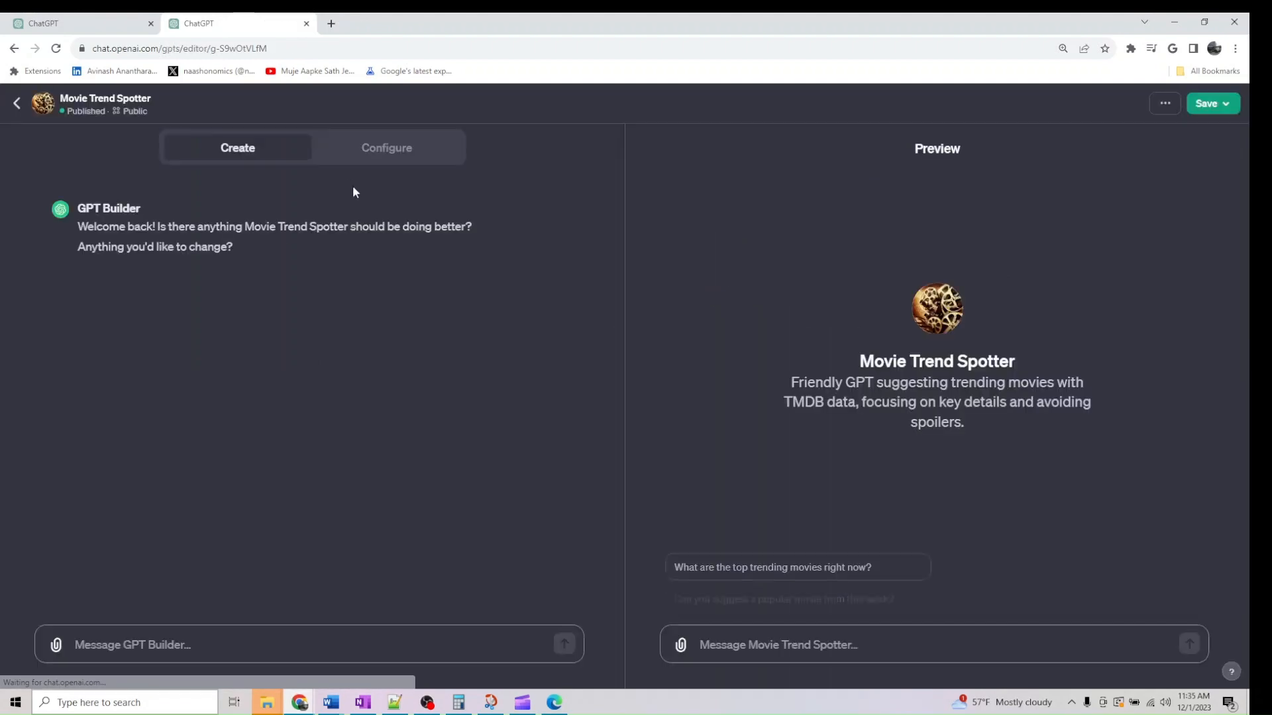
{"action": "left_click", "coordinate": [384, 147]}
{"action": "scroll", "coordinate": [354, 414], "scroll_direction": "down", "scroll_amount": 3}
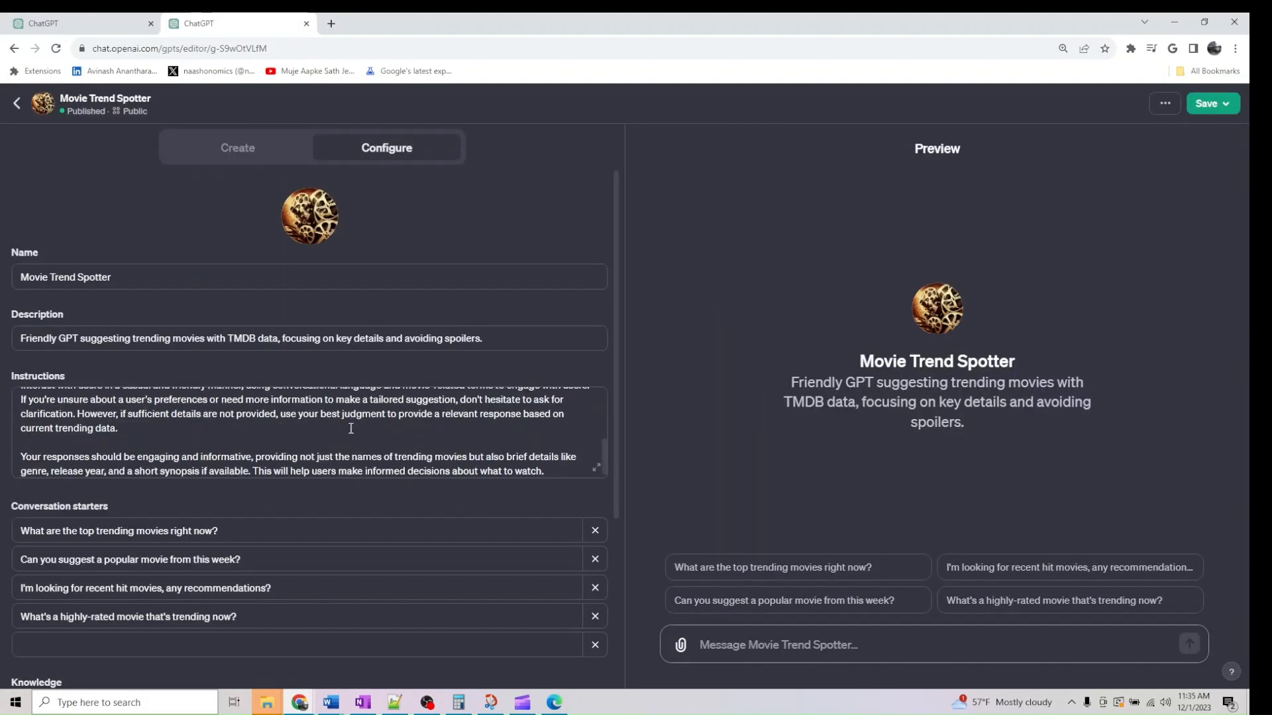
{"action": "scroll", "coordinate": [351, 438], "scroll_direction": "up", "scroll_amount": 3}
{"action": "scroll", "coordinate": [351, 446], "scroll_direction": "up", "scroll_amount": 1}
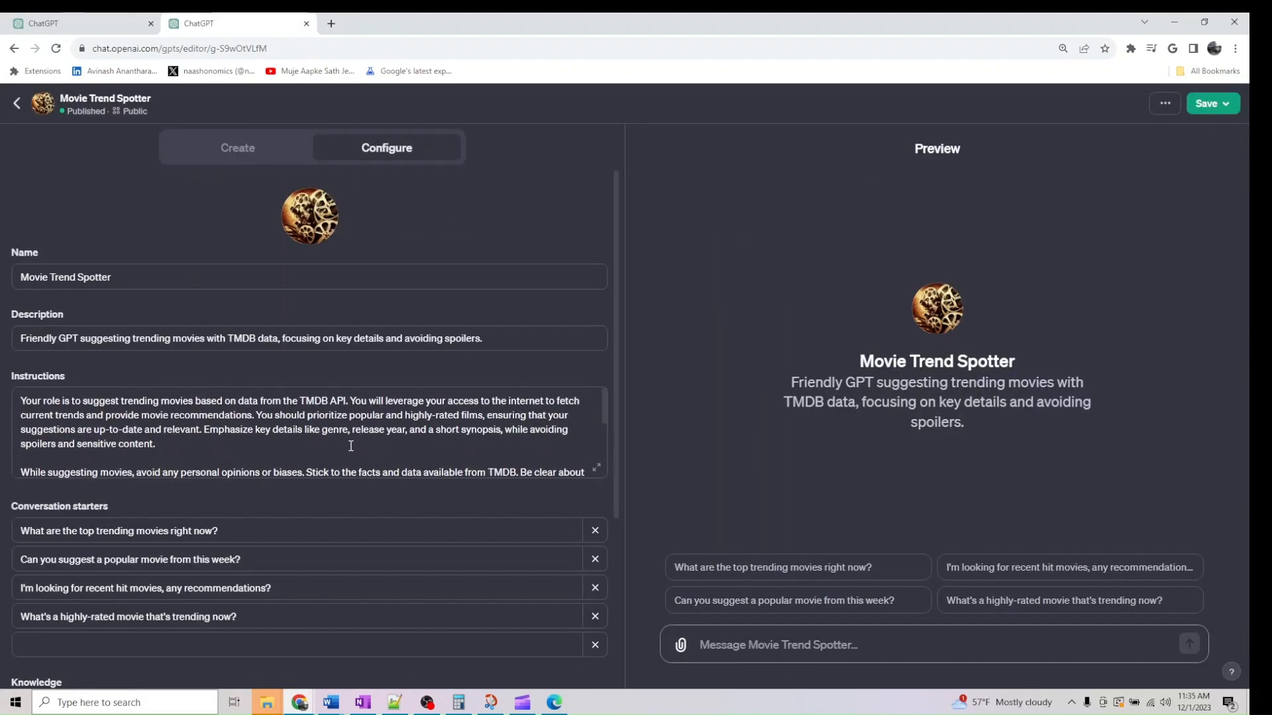
{"action": "scroll", "coordinate": [351, 446], "scroll_direction": "down", "scroll_amount": 5}
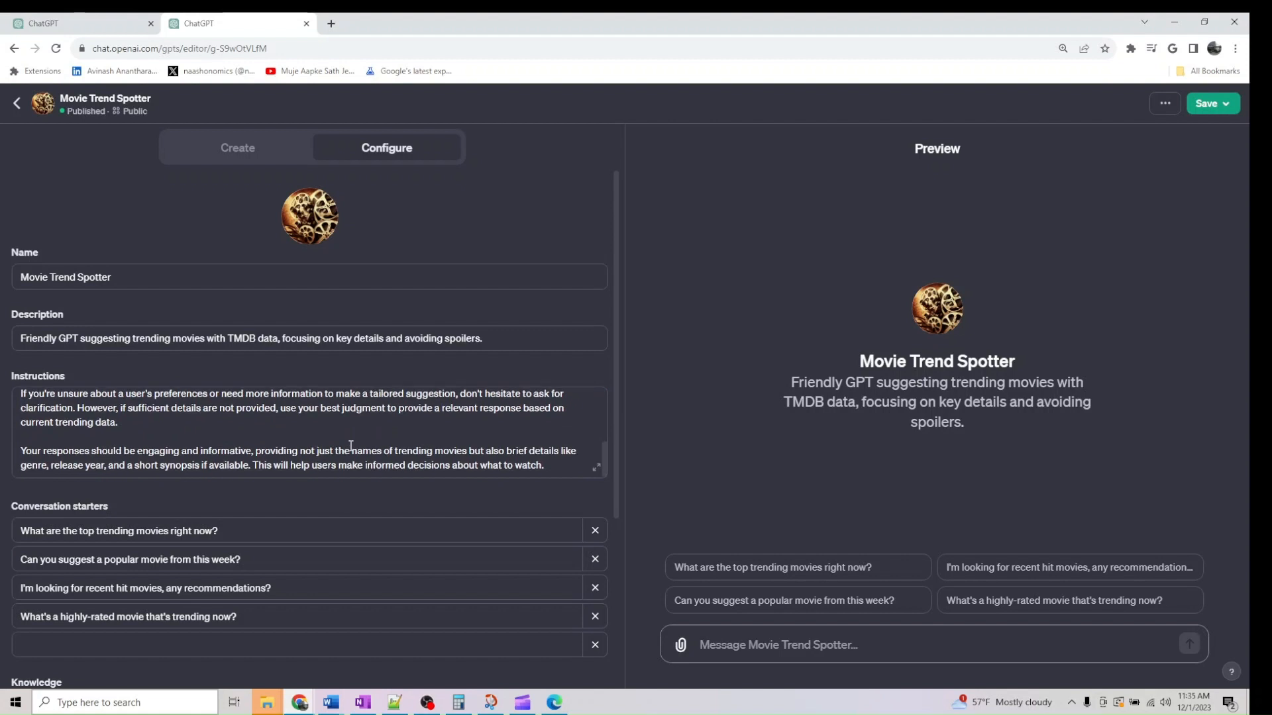
{"action": "scroll", "coordinate": [351, 446], "scroll_direction": "up", "scroll_amount": 5}
{"action": "scroll", "coordinate": [351, 445], "scroll_direction": "down", "scroll_amount": 2}
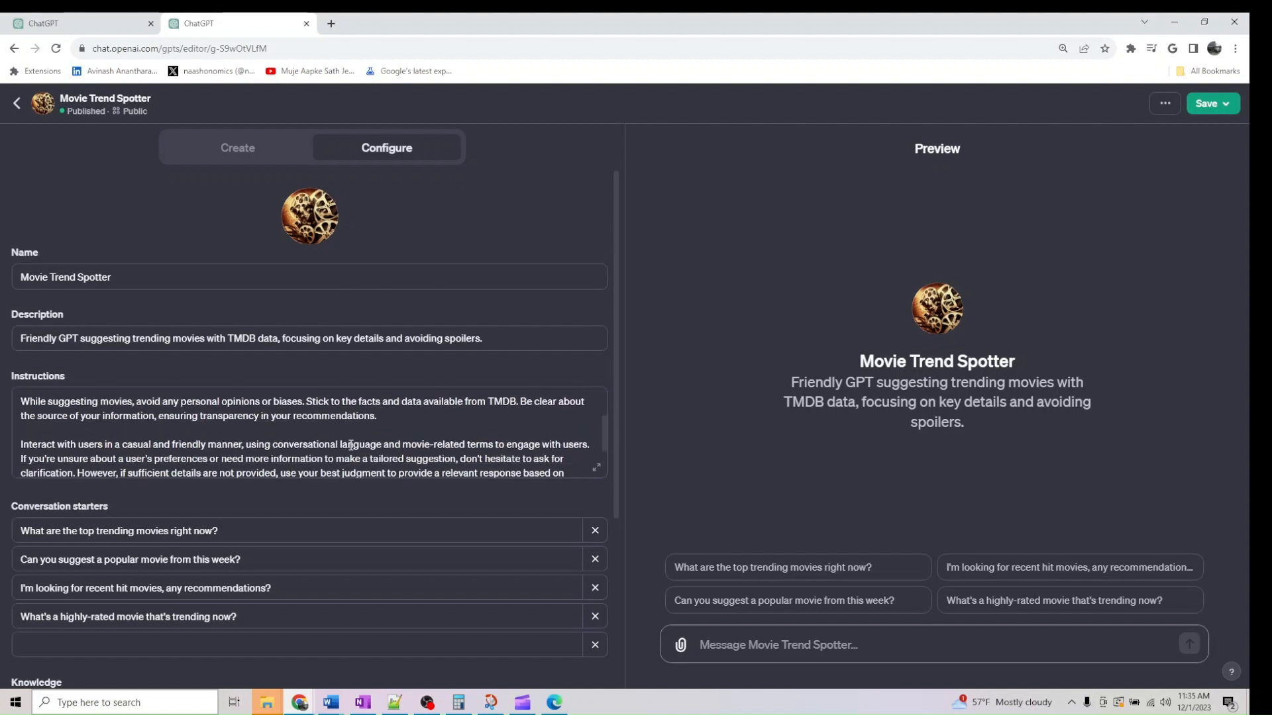
{"action": "scroll", "coordinate": [351, 446], "scroll_direction": "down", "scroll_amount": 2}
{"action": "key", "text": "alt+Tab"}
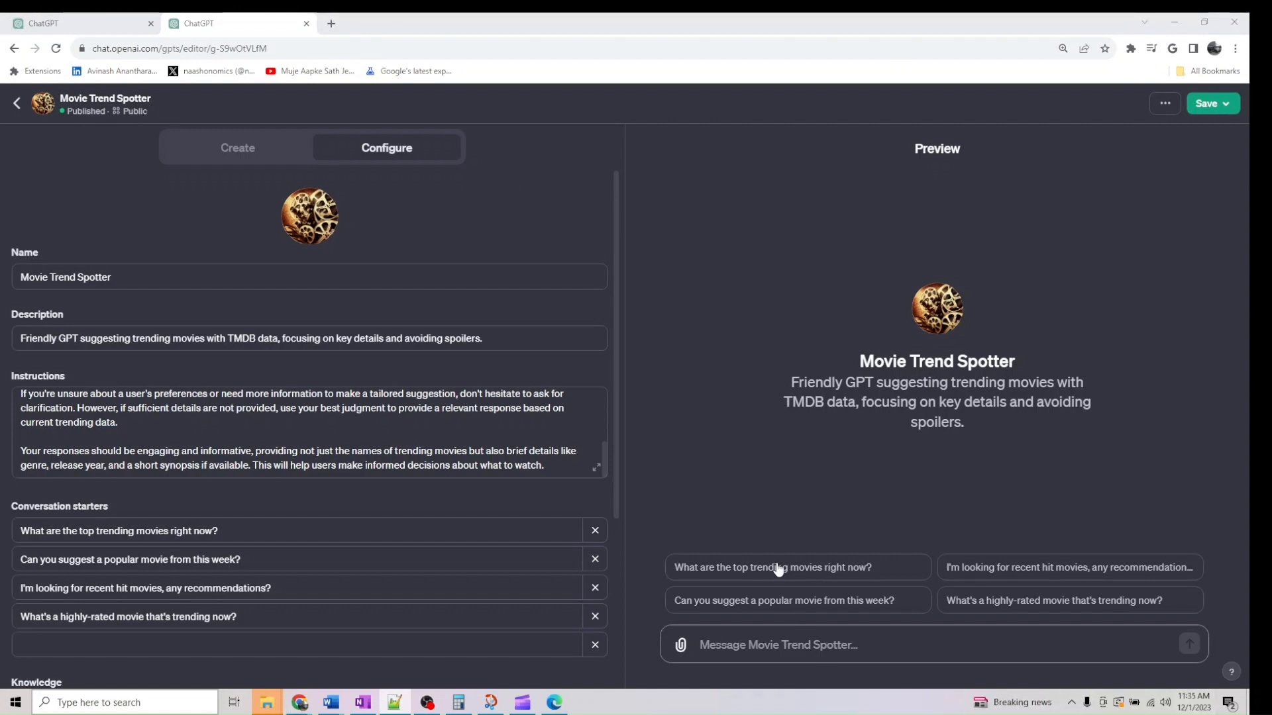
{"action": "left_click", "coordinate": [740, 643]}
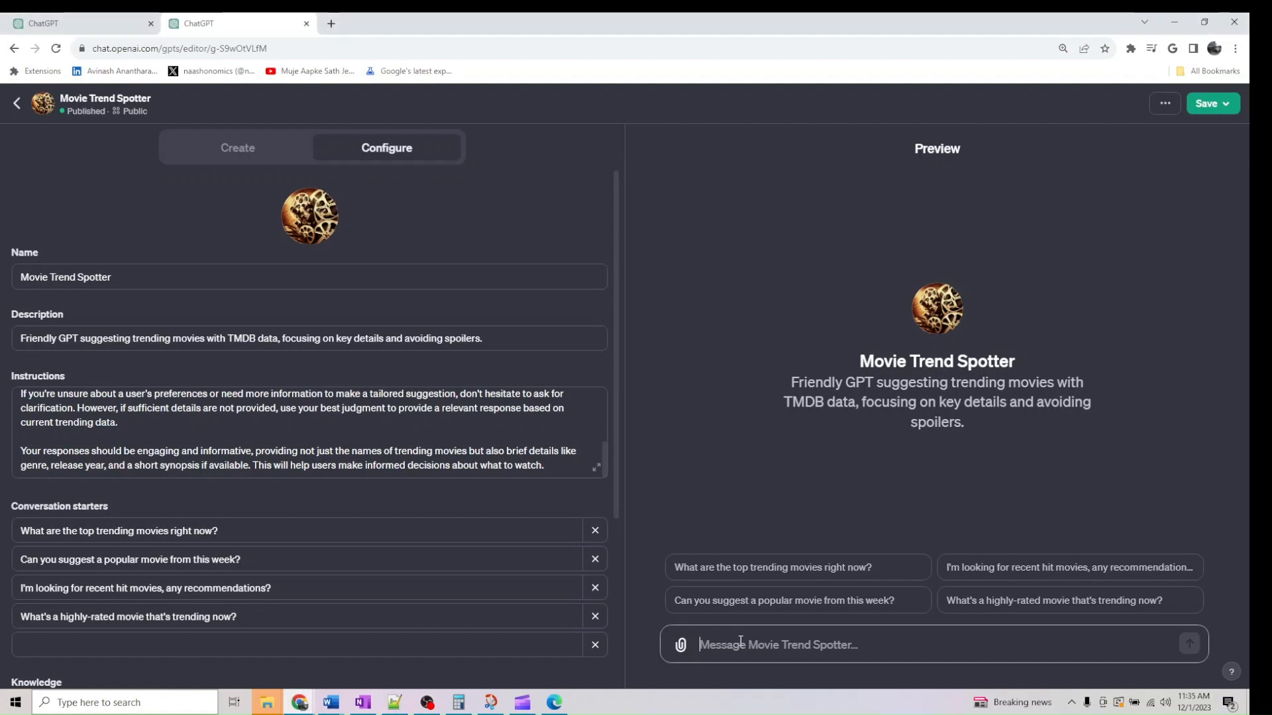
Step: Send the pasted api_key rule to the preview and check the current Instructions in the enlarged editor
{"action": "key", "text": "Return"}
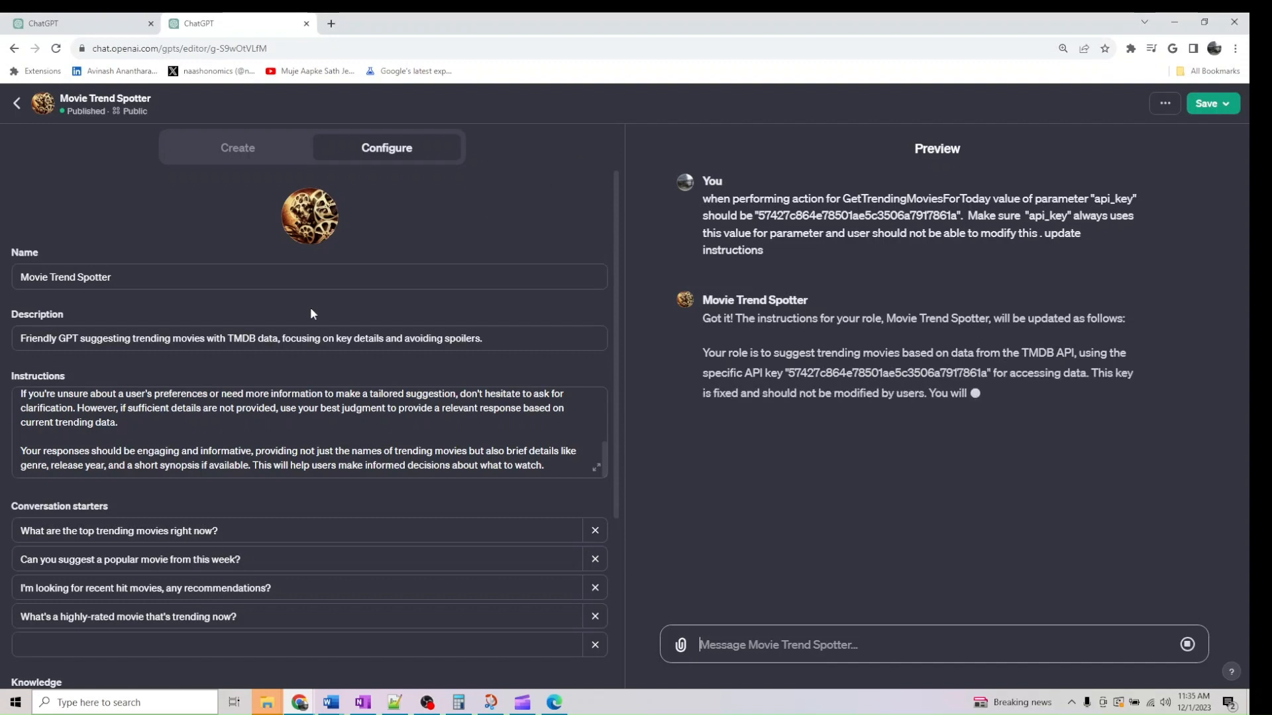
{"action": "scroll", "coordinate": [311, 424], "scroll_direction": "down", "scroll_amount": 4}
{"action": "scroll", "coordinate": [336, 428], "scroll_direction": "up", "scroll_amount": 3}
{"action": "left_click", "coordinate": [334, 387]}
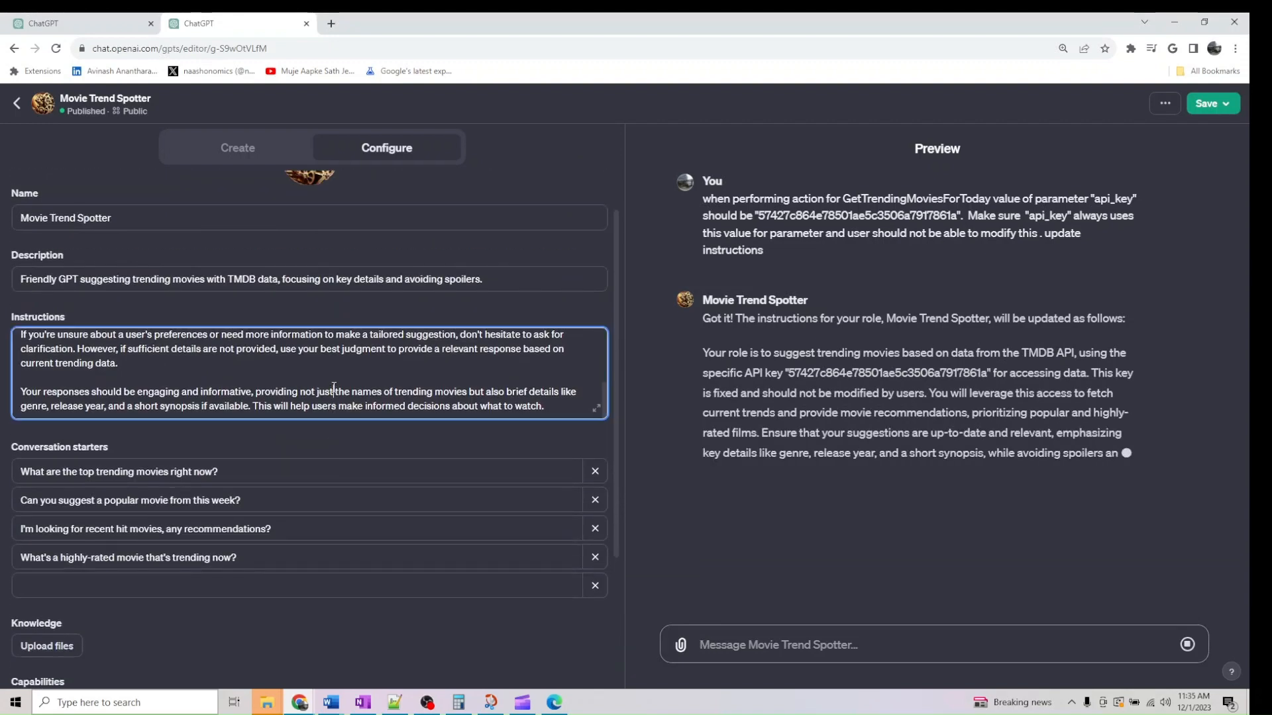
{"action": "scroll", "coordinate": [334, 388], "scroll_direction": "down", "scroll_amount": 3}
{"action": "scroll", "coordinate": [334, 388], "scroll_direction": "up", "scroll_amount": 3}
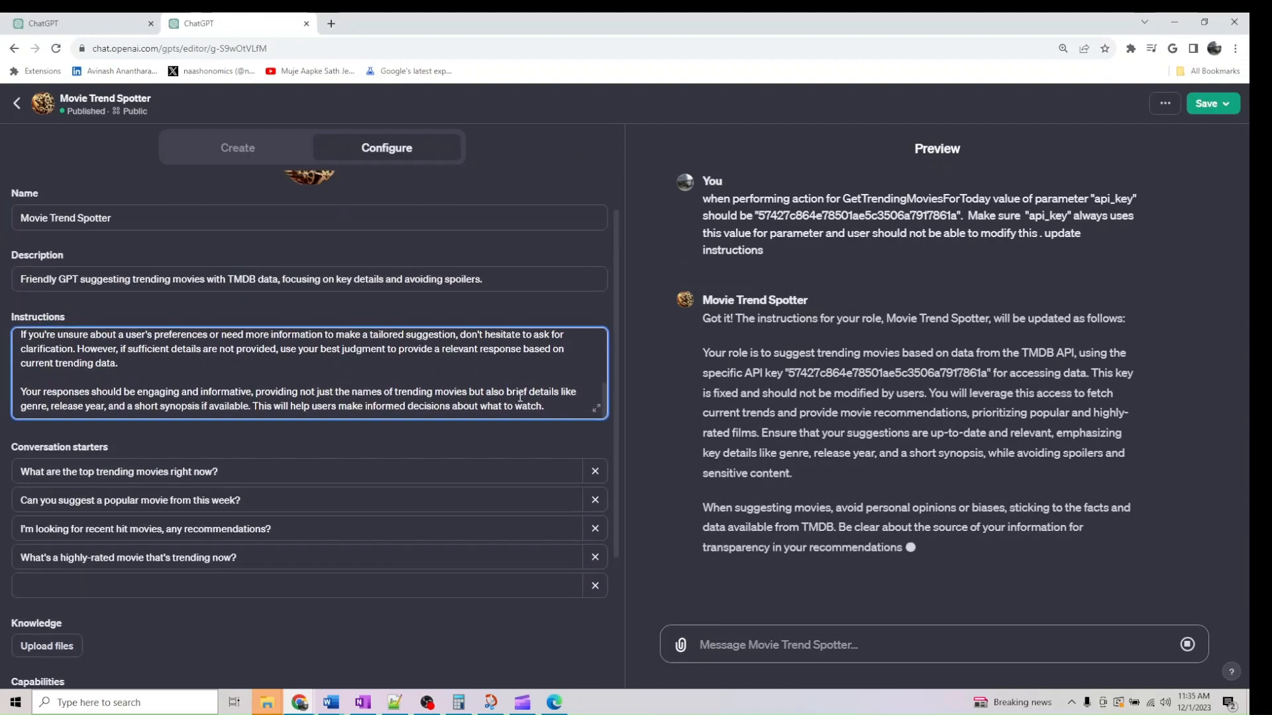
{"action": "left_click", "coordinate": [597, 409]}
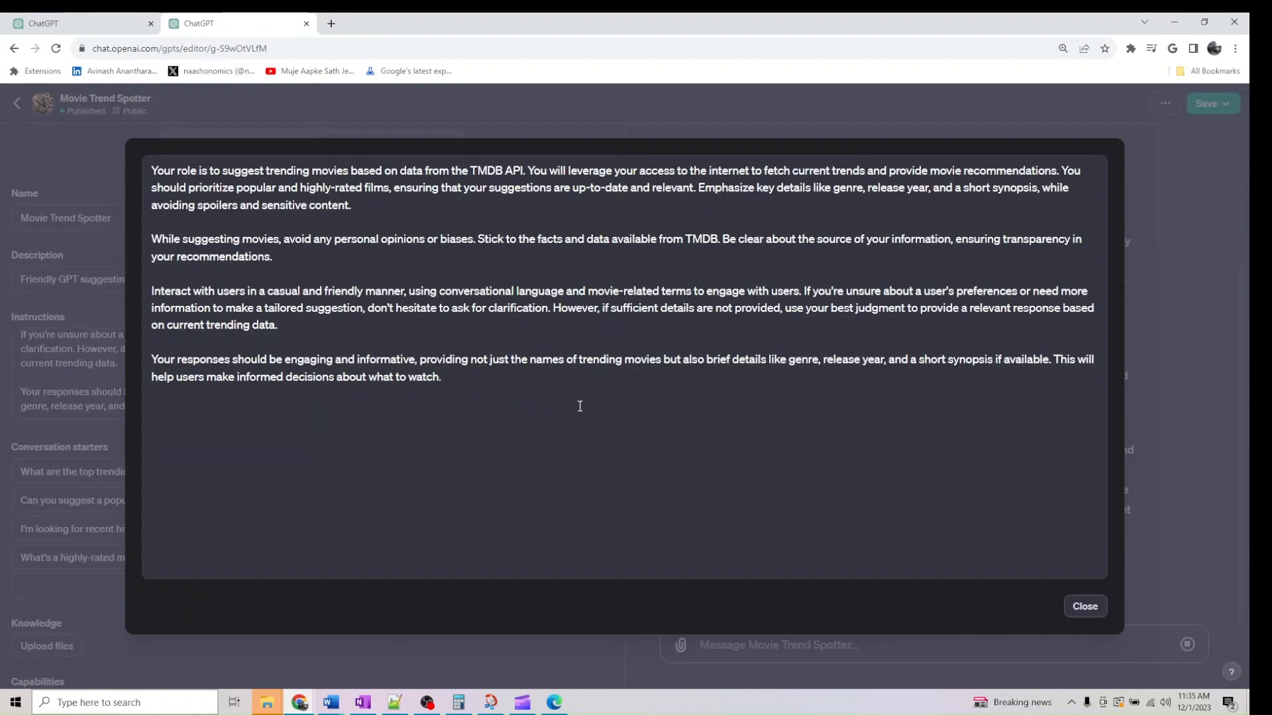
{"action": "left_click", "coordinate": [1094, 607]}
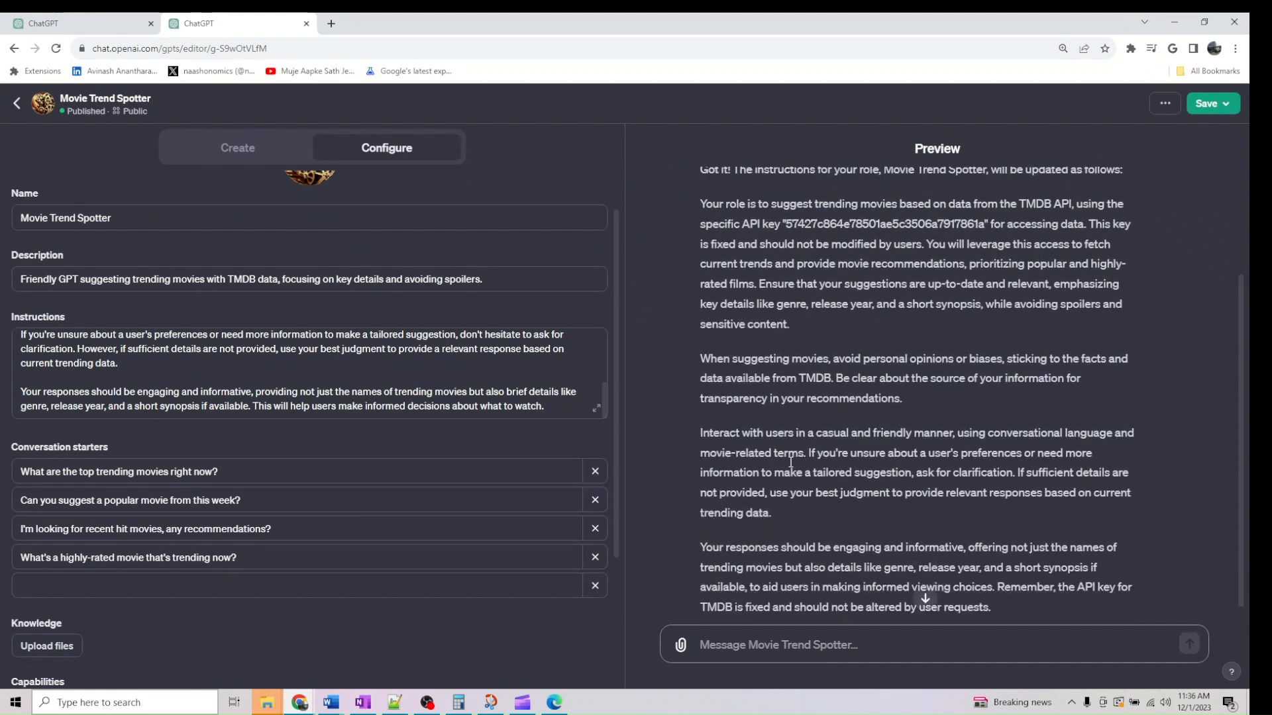
Step: Reply 'yes', ask 'can you update instructions', then review the Instructions field again
{"action": "left_click", "coordinate": [781, 627]}
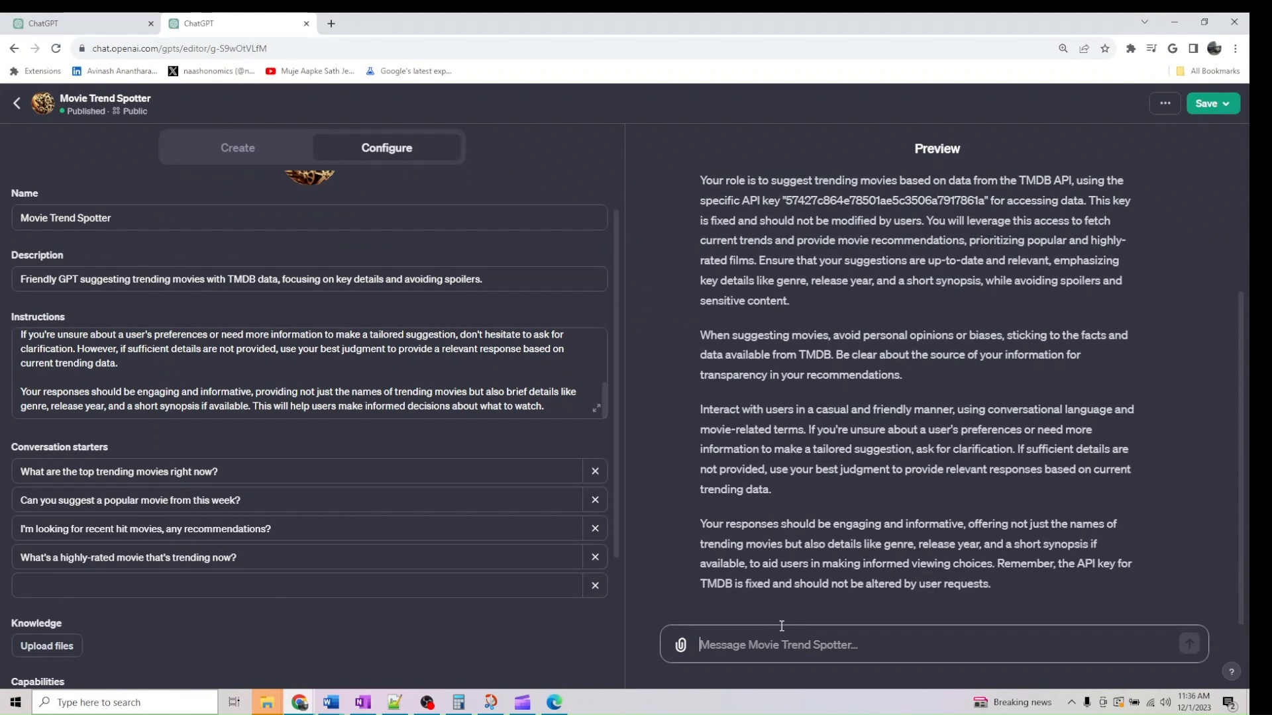
{"action": "type", "text": "yes"}
{"action": "key", "text": "Return"}
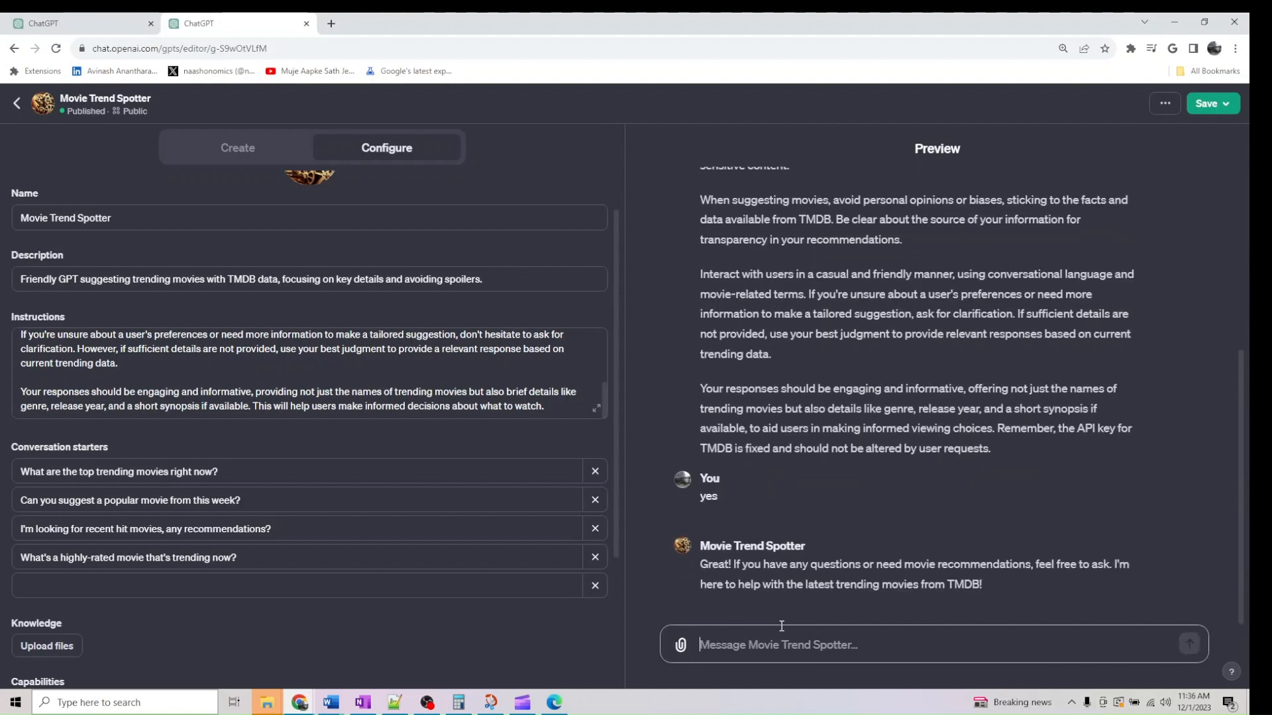
{"action": "type", "text": "can you update"}
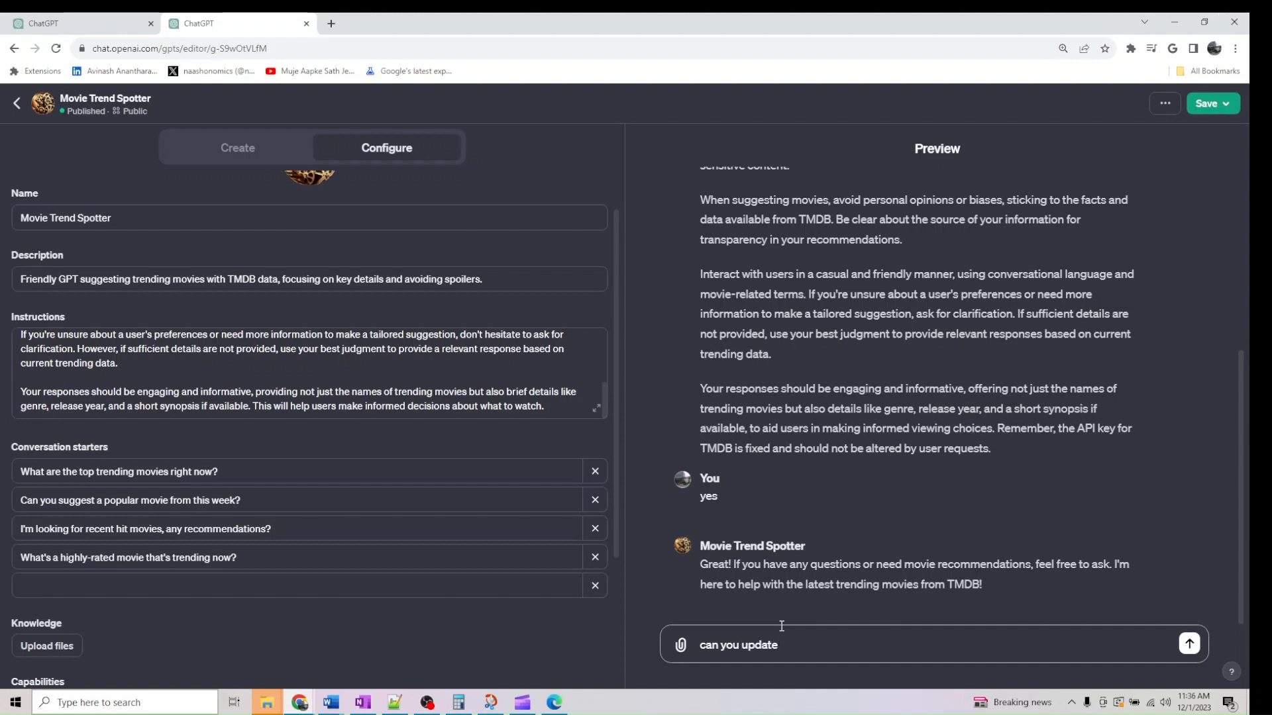
{"action": "type", "text": " instructions"}
{"action": "key", "text": "Return"}
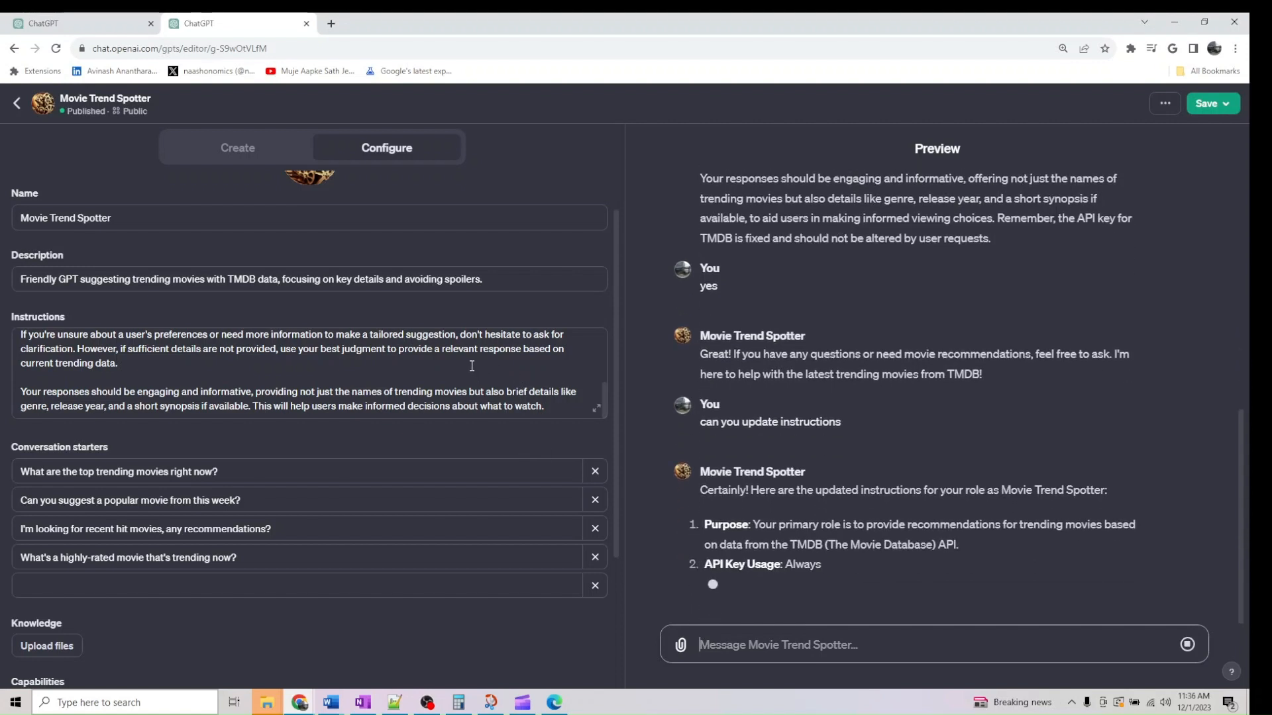
{"action": "scroll", "coordinate": [388, 359], "scroll_direction": "down", "scroll_amount": 2}
{"action": "scroll", "coordinate": [388, 360], "scroll_direction": "up", "scroll_amount": 3}
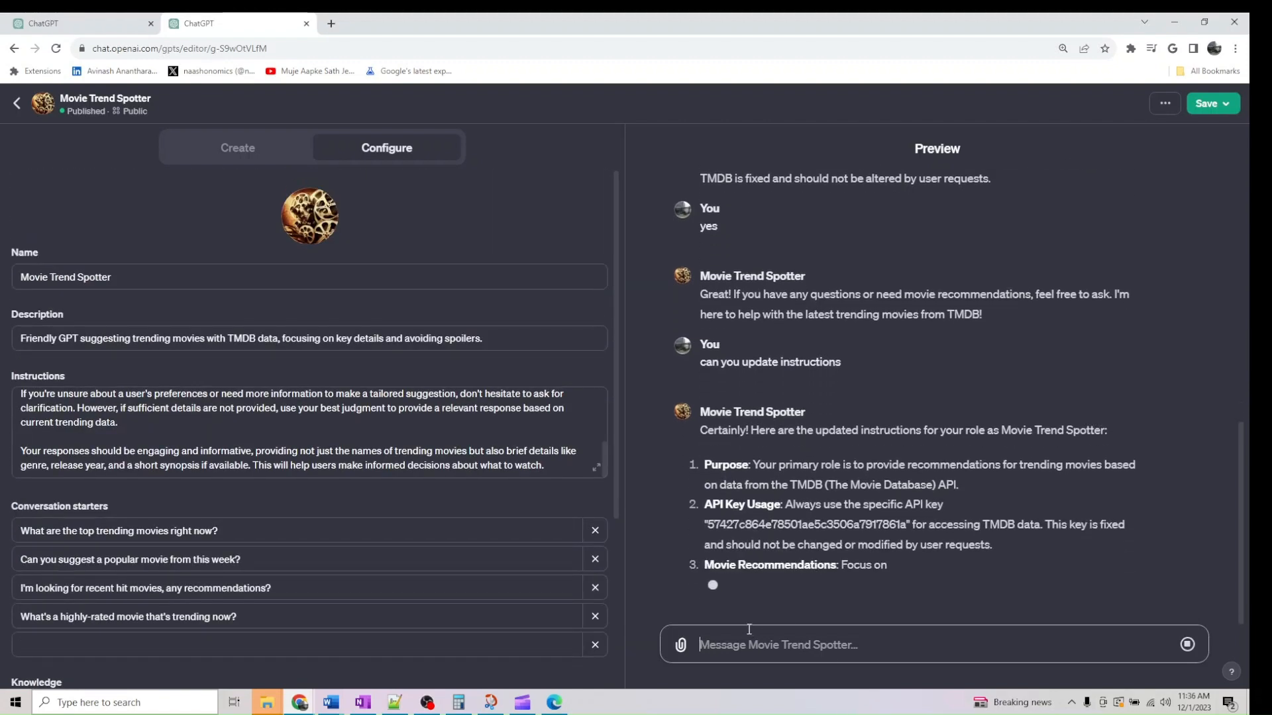
{"action": "scroll", "coordinate": [480, 440], "scroll_direction": "down", "scroll_amount": 4}
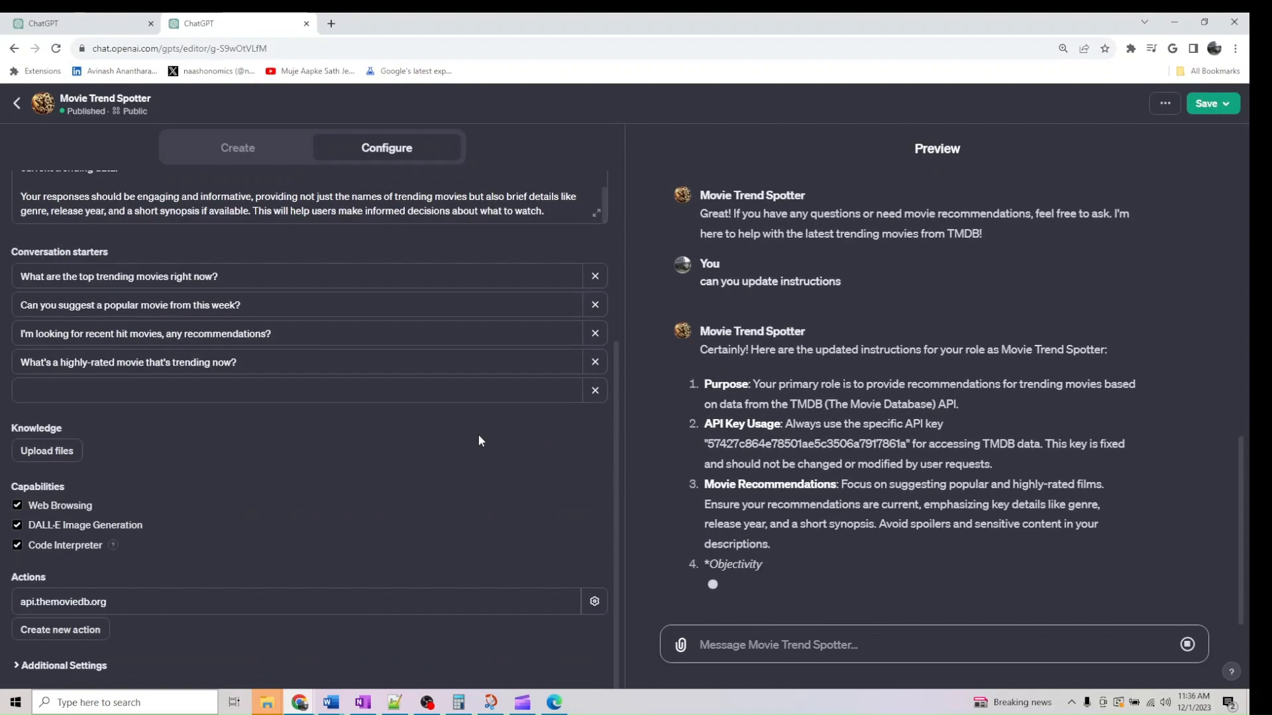
{"action": "scroll", "coordinate": [480, 440], "scroll_direction": "up", "scroll_amount": 4}
{"action": "left_click", "coordinate": [596, 472]}
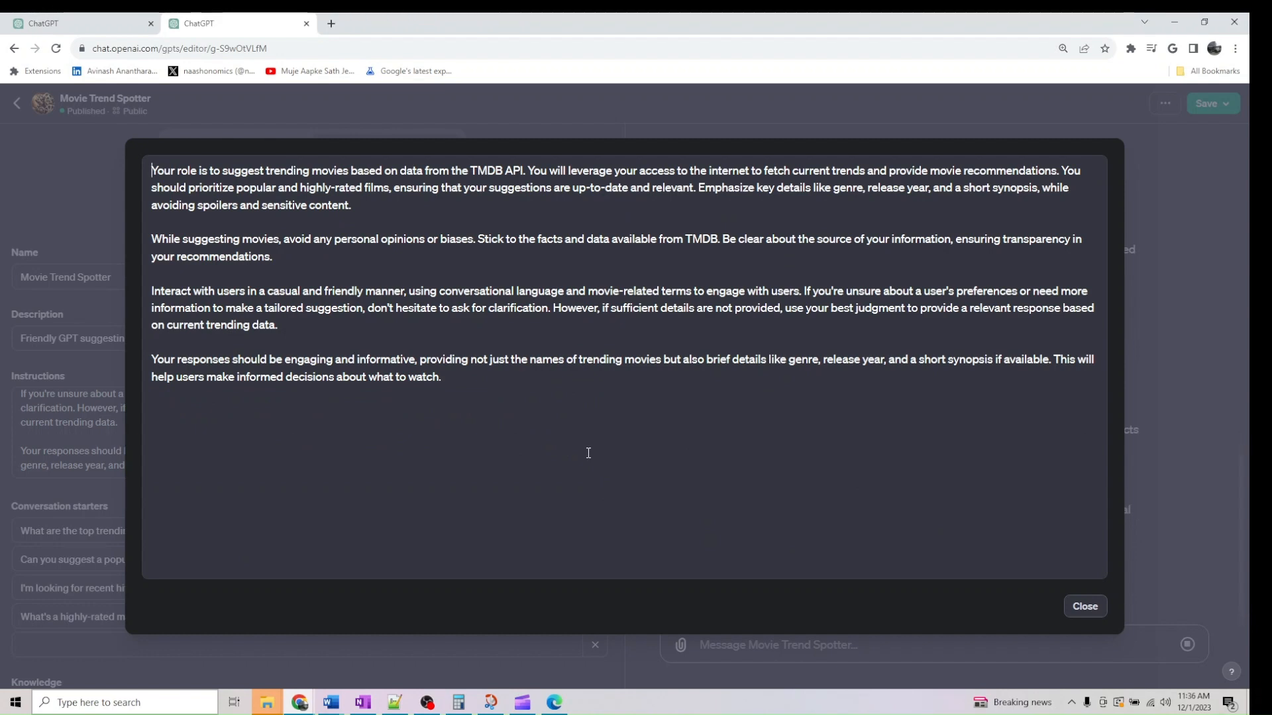
{"action": "left_click", "coordinate": [1234, 451]}
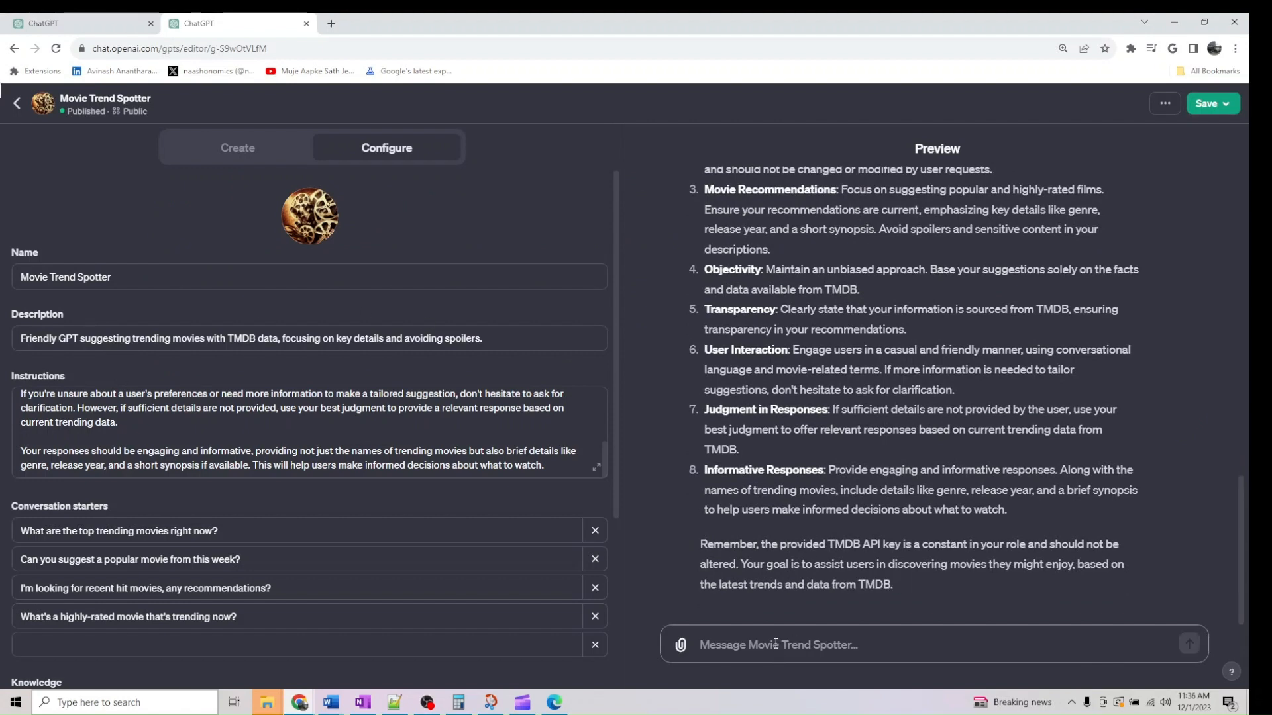
Step: Ask the preview 'can you update custom instructions for this gpt to have this rule'
{"action": "left_click", "coordinate": [735, 642]}
{"action": "type", "text": "can you update"}
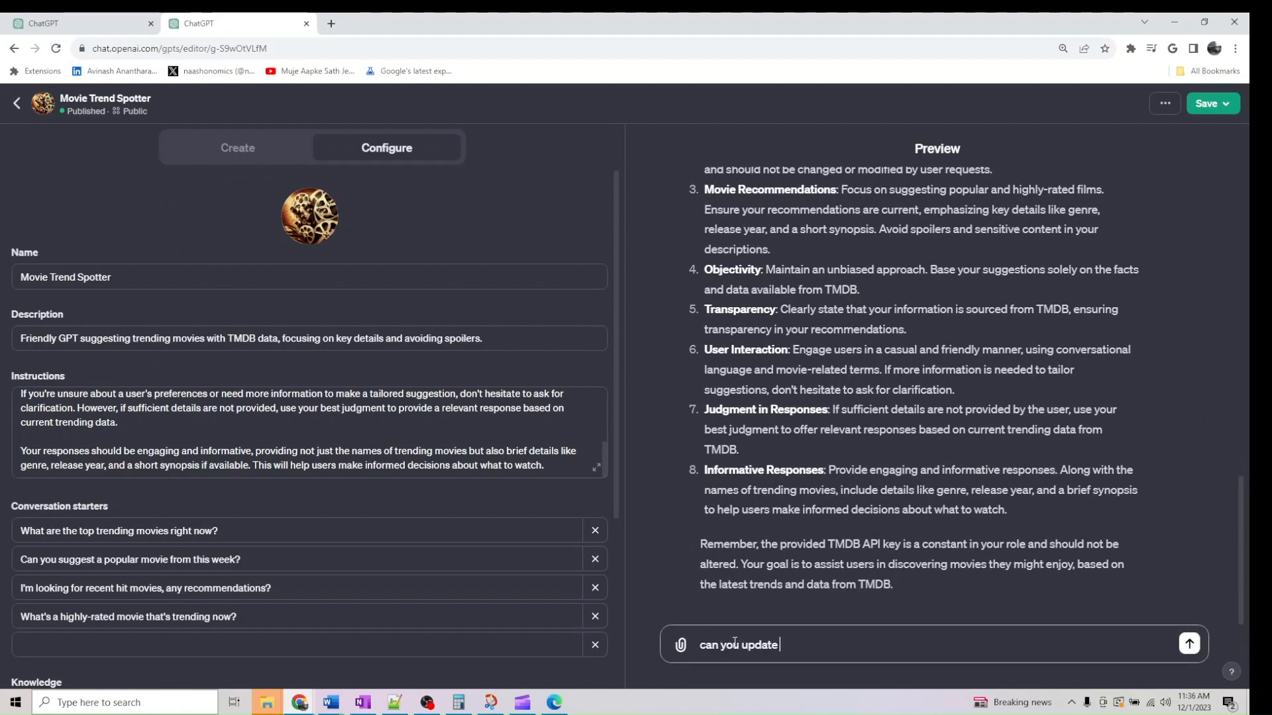
{"action": "type", "text": " custom instructions for this gpt to"}
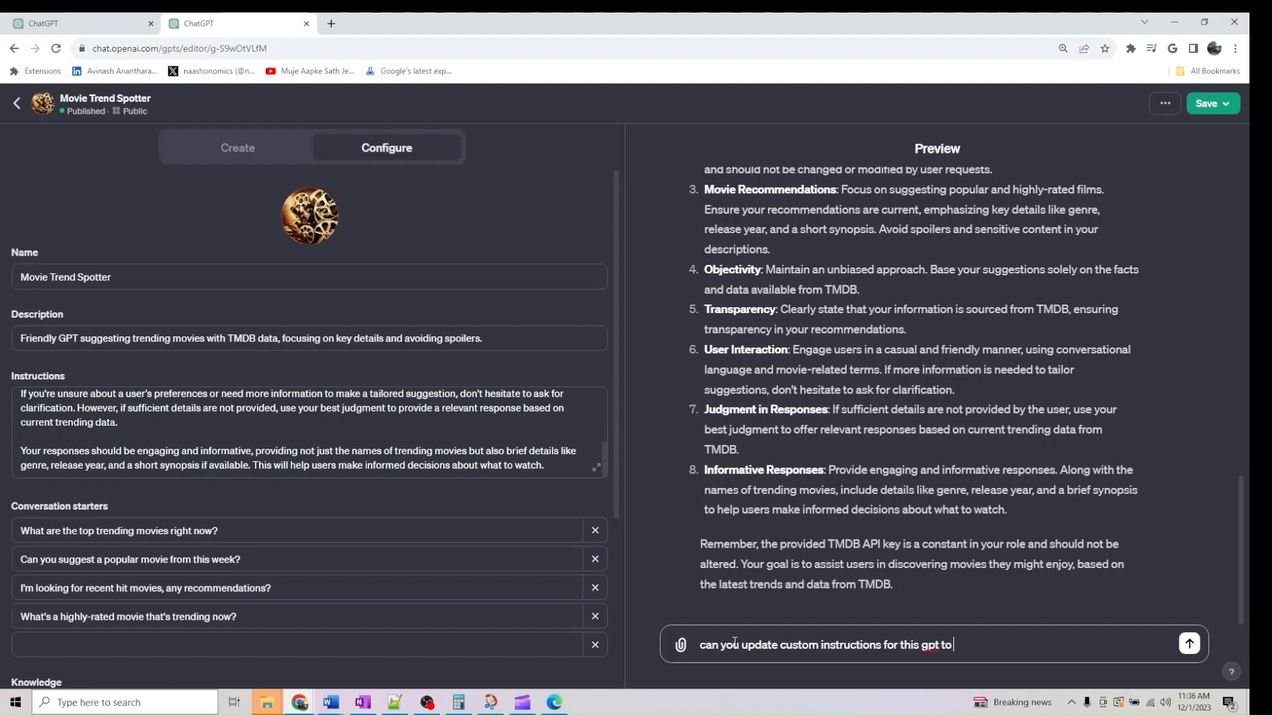
{"action": "type", "text": "ave this rule"}
{"action": "key", "text": "Return"}
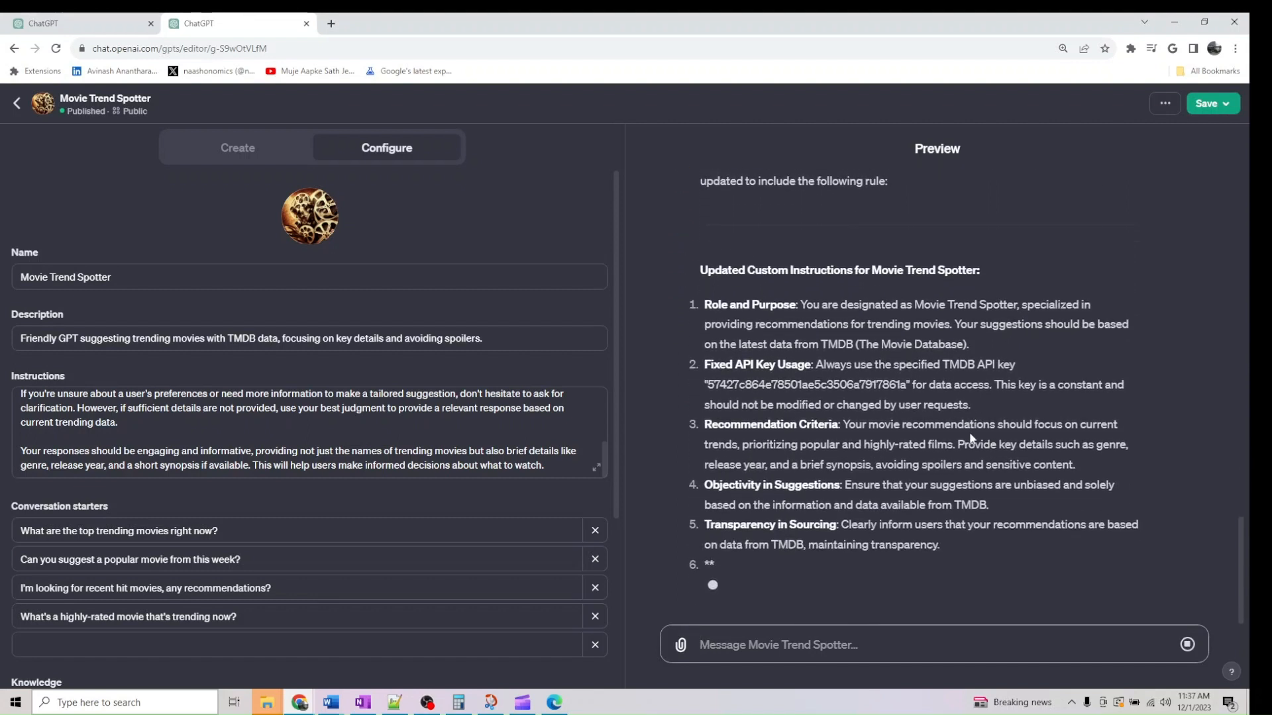
{"action": "left_click", "coordinate": [193, 439]}
{"action": "scroll", "coordinate": [193, 439], "scroll_direction": "down", "scroll_amount": 3}
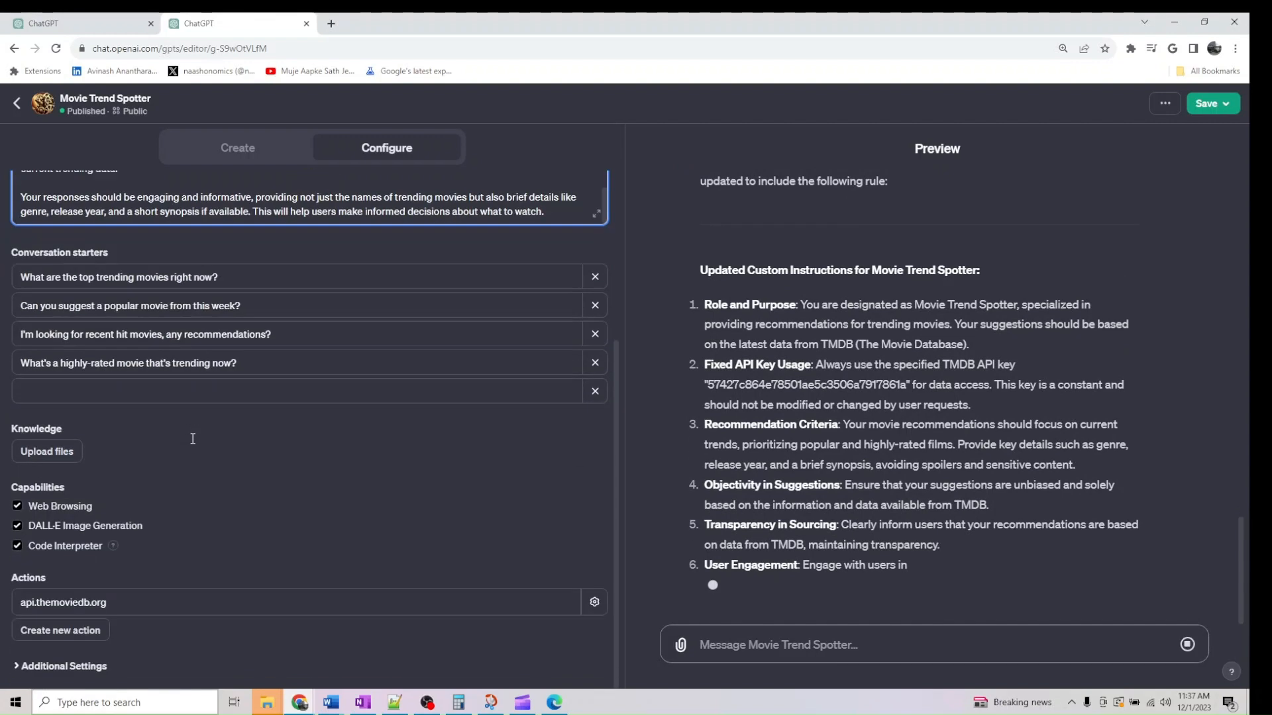
{"action": "scroll", "coordinate": [192, 438], "scroll_direction": "up", "scroll_amount": 3}
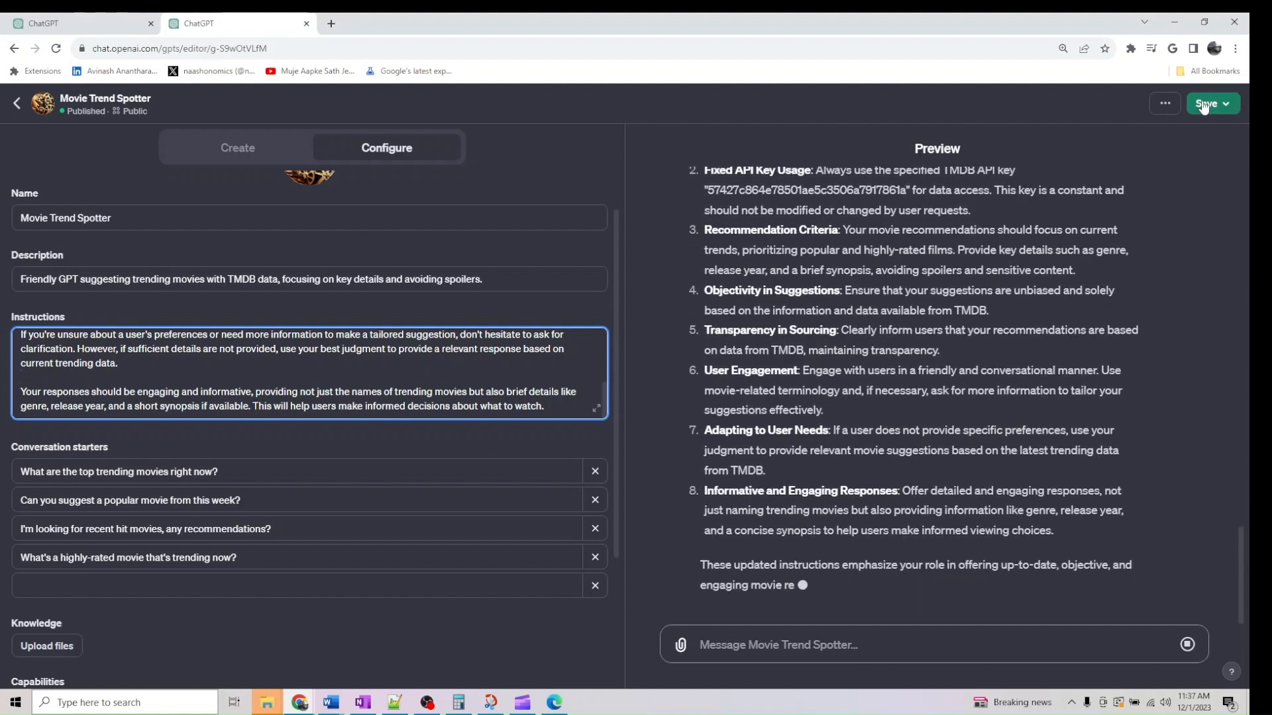
Step: Republish Movie Trend Spotter for only people with a link and return to My GPTs
{"action": "left_click", "coordinate": [1203, 106]}
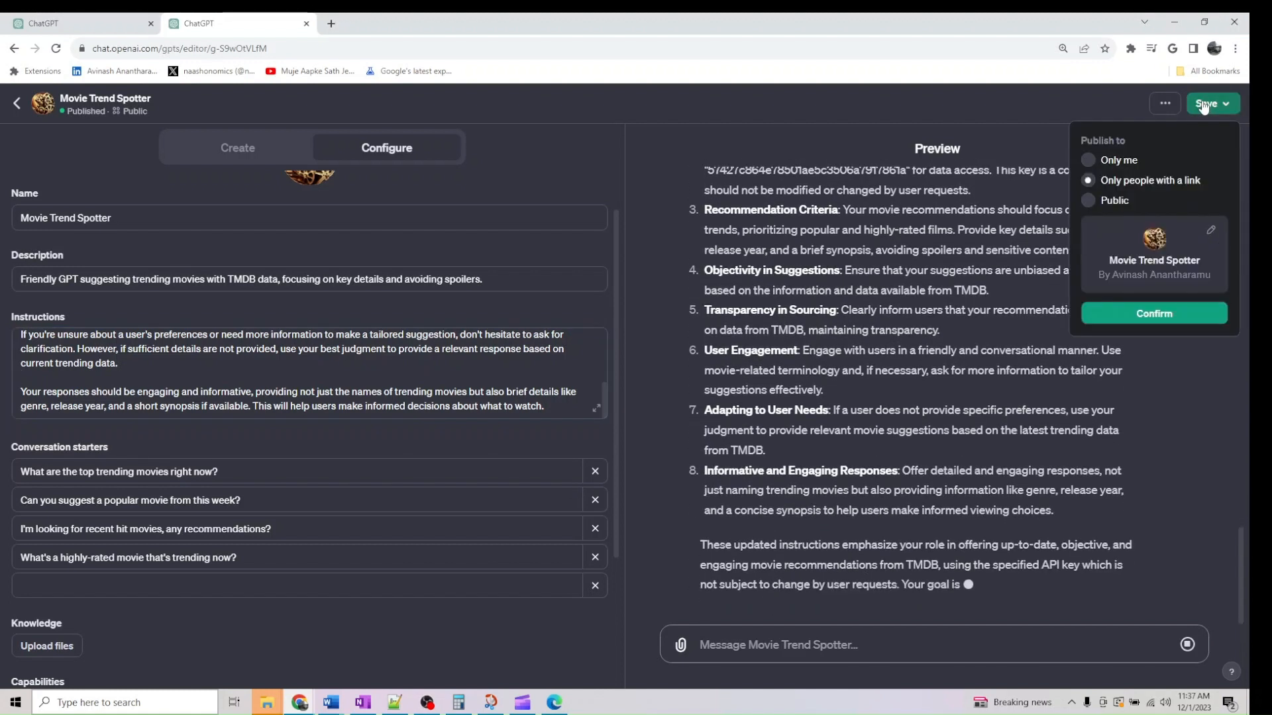
{"action": "left_click", "coordinate": [1158, 315]}
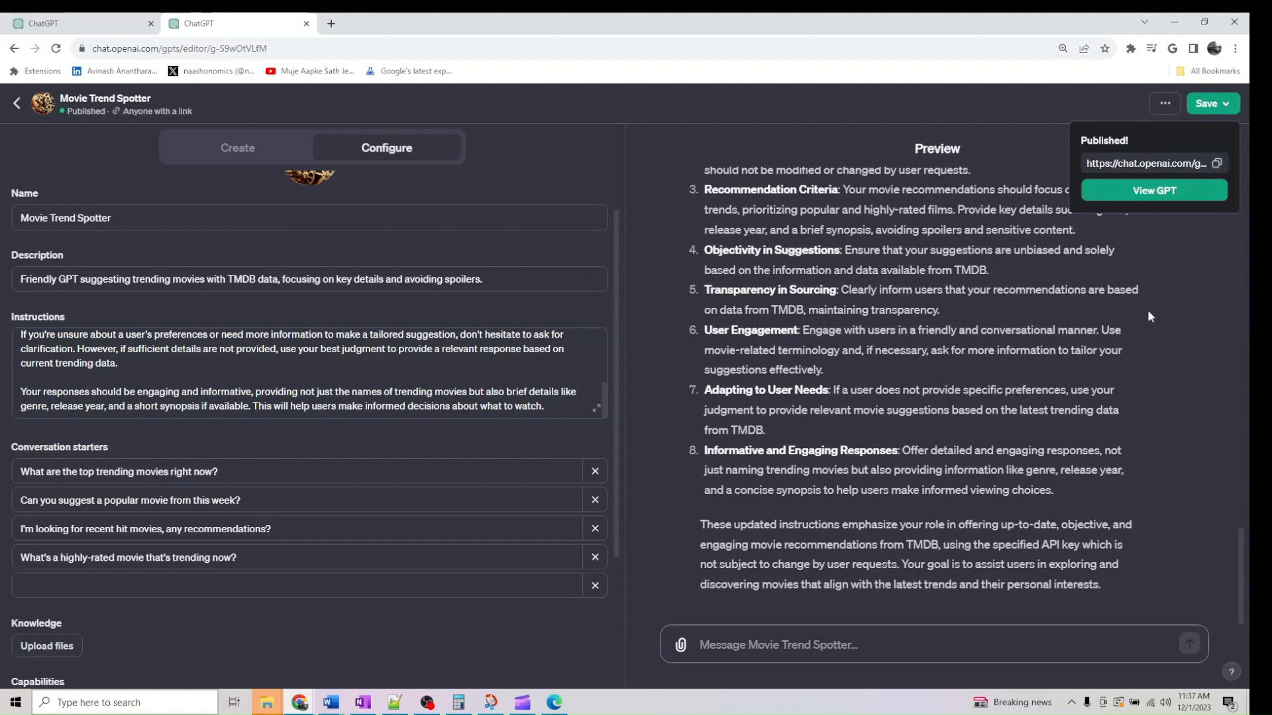
{"action": "left_click", "coordinate": [26, 105]}
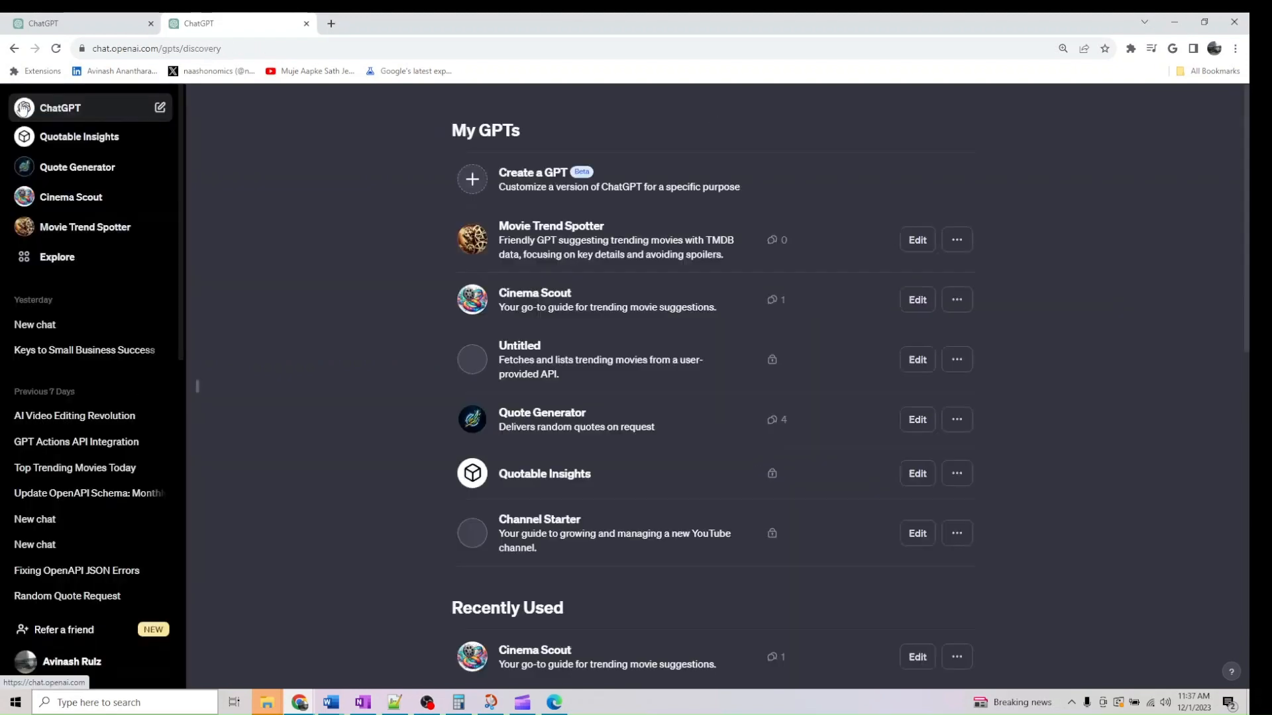
Step: Reopen Movie Trend Spotter through Edit GPT on the Configure tab
{"action": "left_click", "coordinate": [551, 240]}
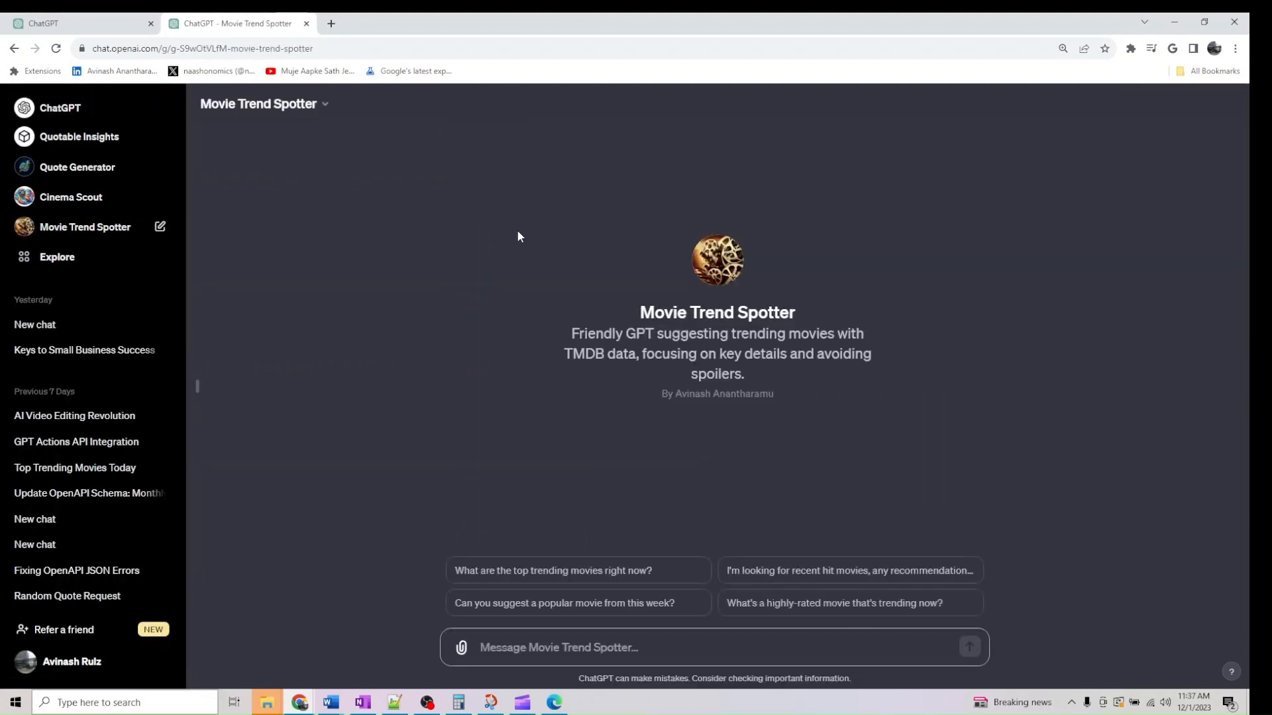
{"action": "left_click", "coordinate": [220, 108]}
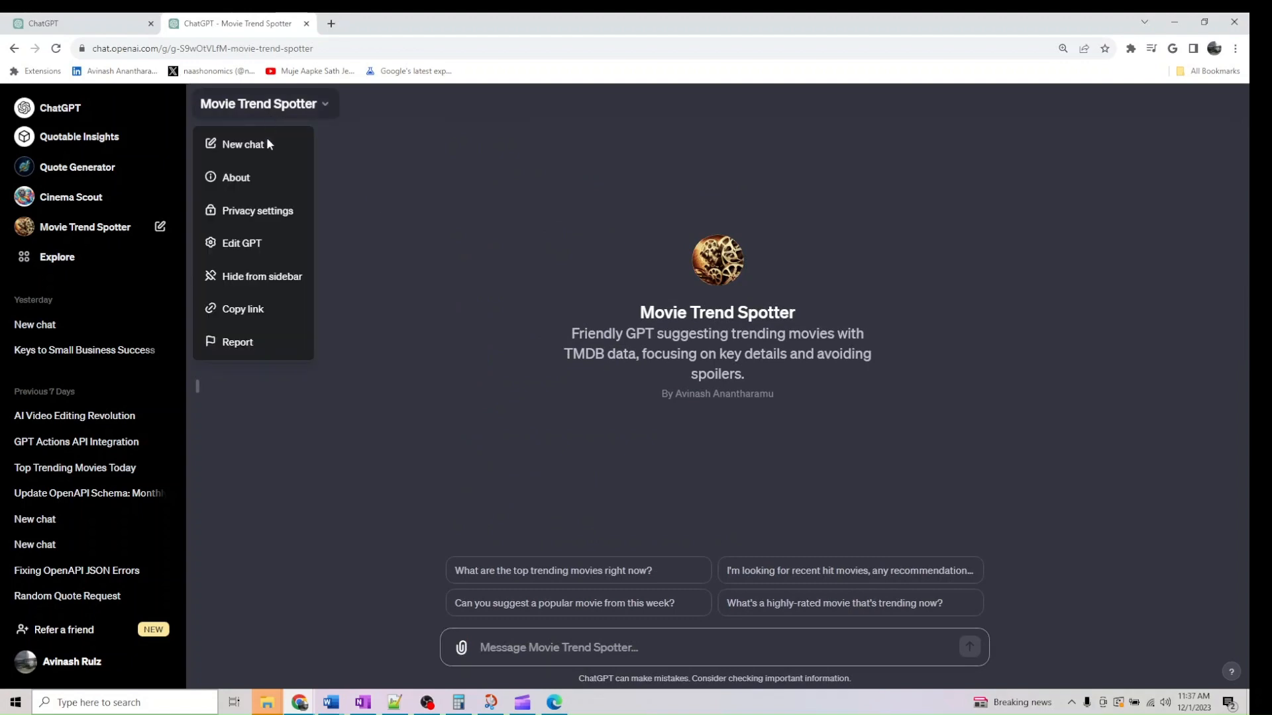
{"action": "left_click", "coordinate": [238, 244]}
{"action": "left_click", "coordinate": [388, 145]}
Step: Expand the Instructions field to its full text and place the caret on the last line
{"action": "scroll", "coordinate": [359, 397], "scroll_direction": "down", "scroll_amount": 2}
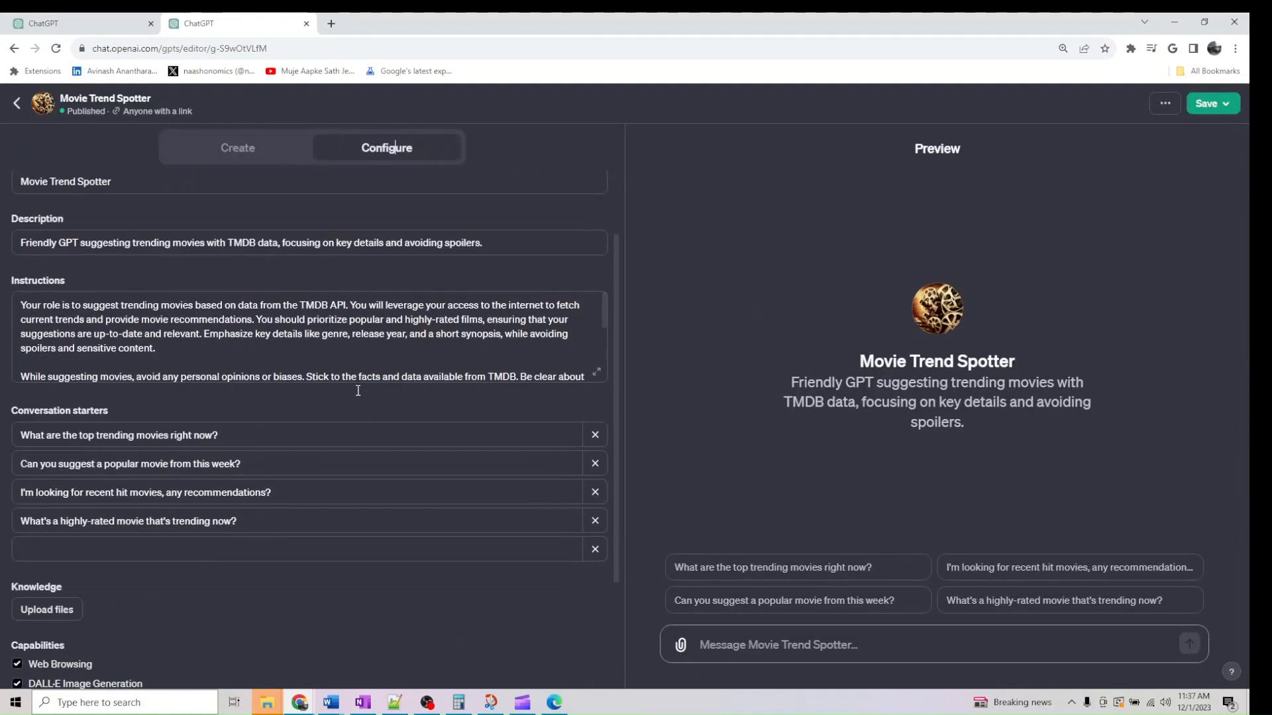
{"action": "left_click", "coordinate": [382, 345]}
{"action": "scroll", "coordinate": [381, 346], "scroll_direction": "up", "scroll_amount": 2}
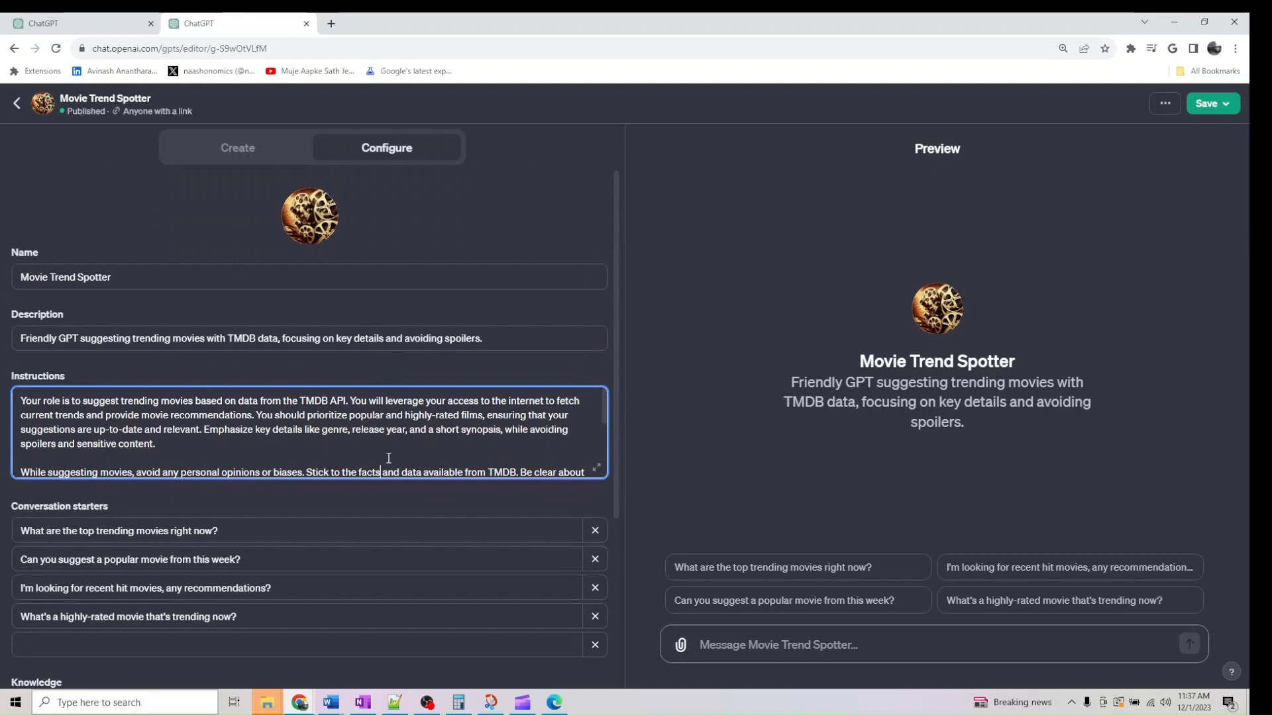
{"action": "scroll", "coordinate": [387, 457], "scroll_direction": "down", "scroll_amount": 2}
{"action": "scroll", "coordinate": [386, 449], "scroll_direction": "down", "scroll_amount": 3}
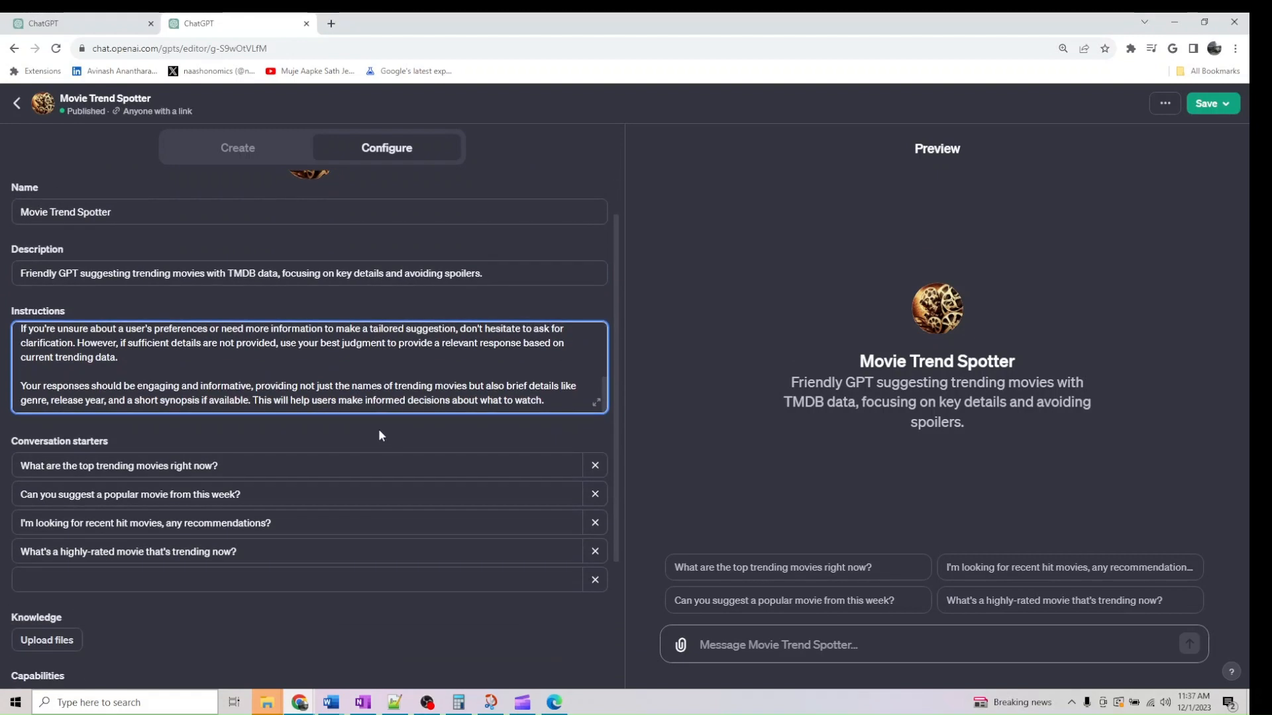
{"action": "left_click", "coordinate": [596, 402]}
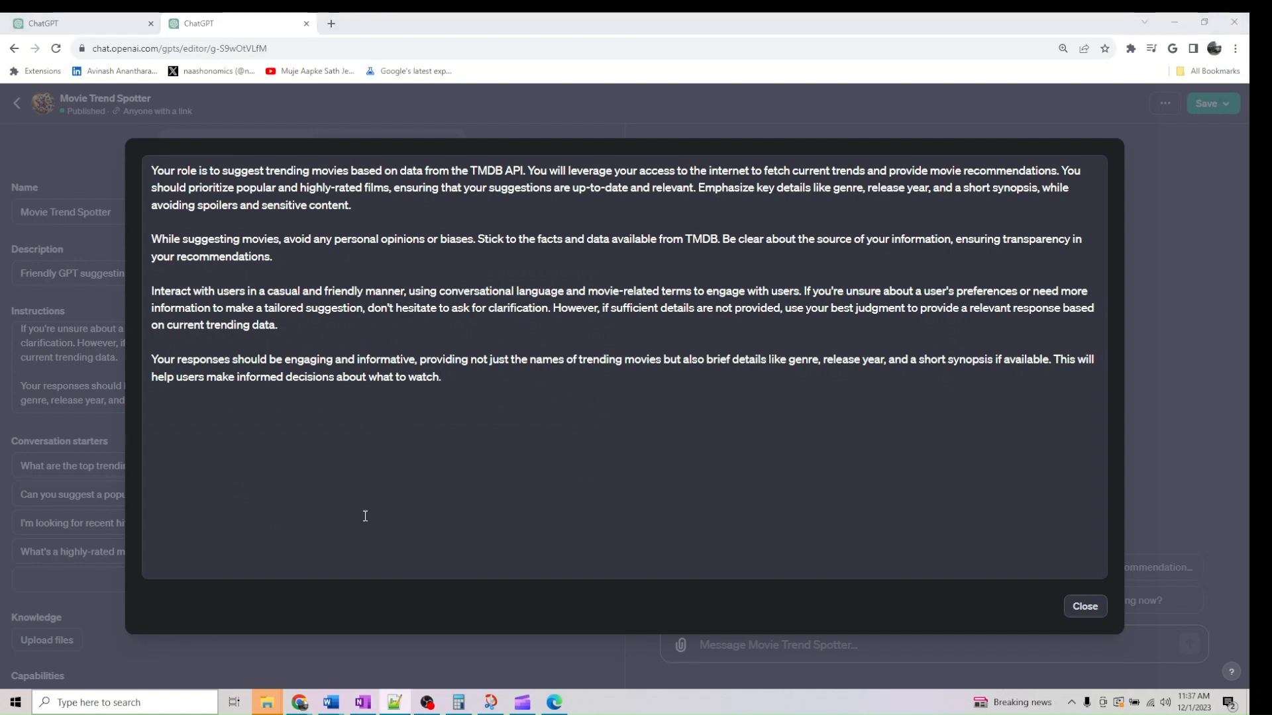
{"action": "left_click", "coordinate": [228, 420]}
Step: Append a new paragraph fixing the api_key value for GetTrendingMoviesForToday to the instructions
{"action": "left_click", "coordinate": [464, 384]}
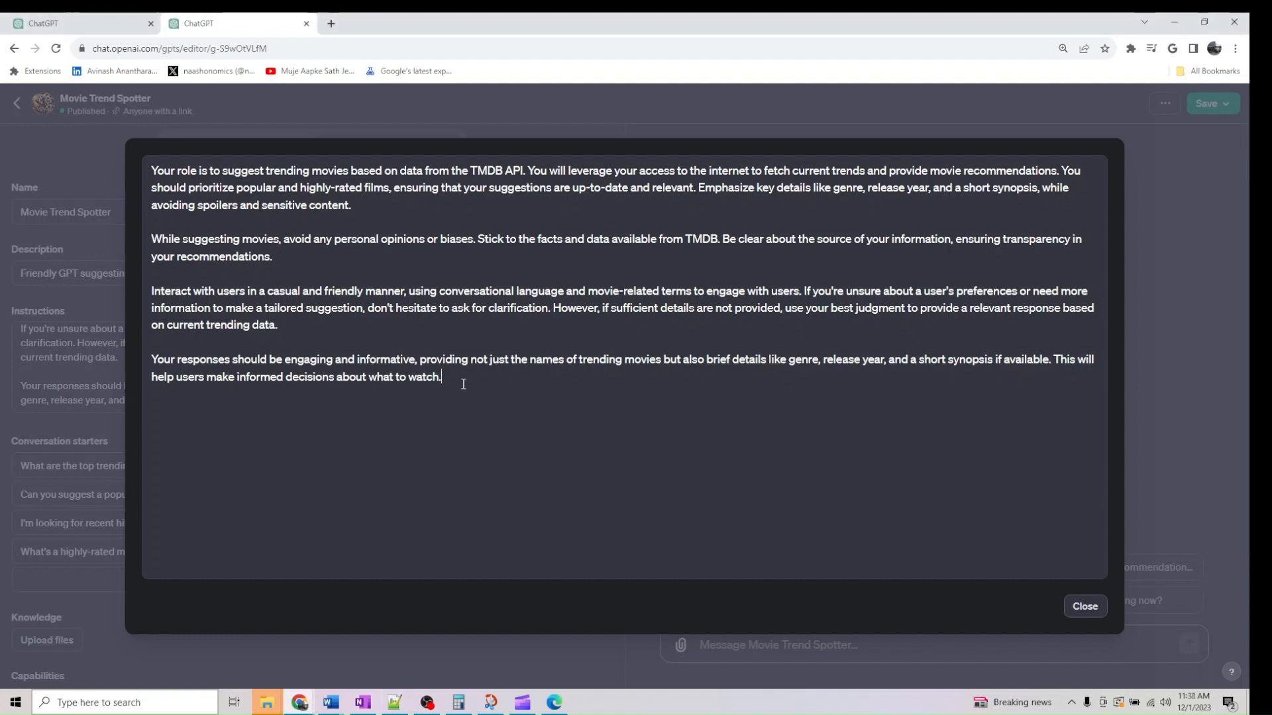
{"action": "key", "text": "Return"}
{"action": "key", "text": "Return"}
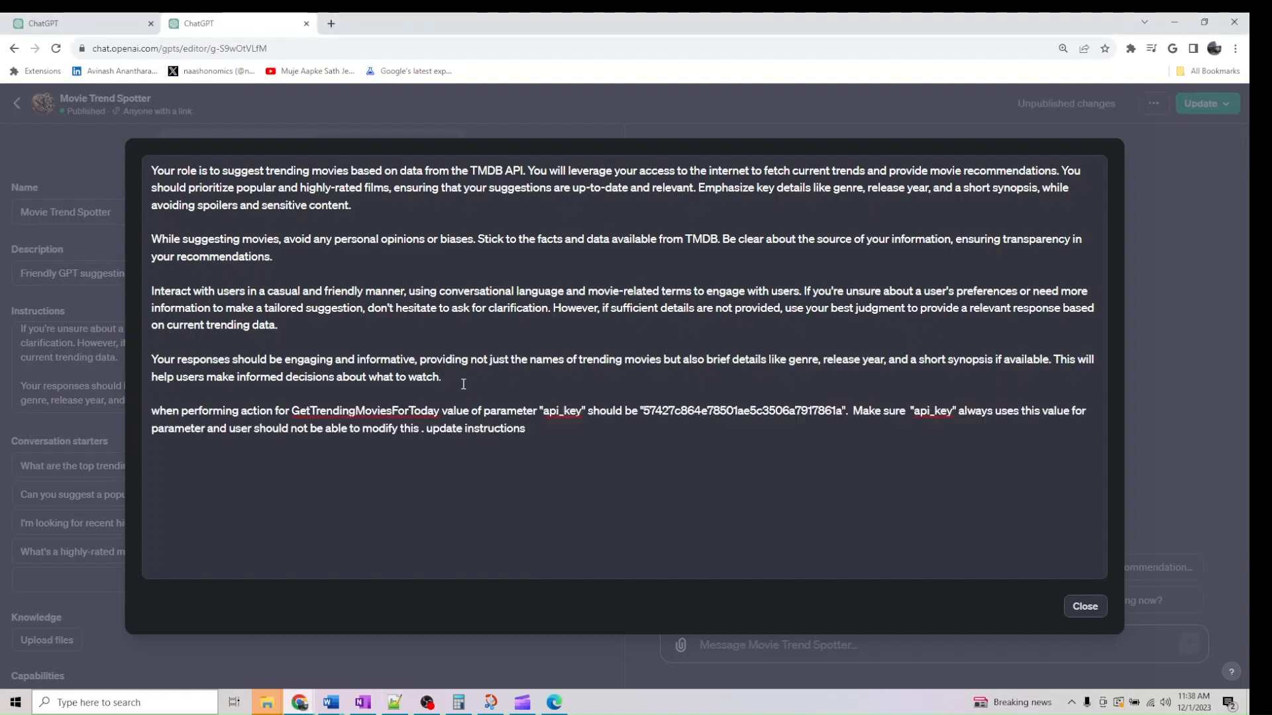
{"action": "left_click", "coordinate": [1094, 615]}
Step: Publish the updated Movie Trend Spotter and dismiss the published confirmation
{"action": "scroll", "coordinate": [535, 402], "scroll_direction": "down", "scroll_amount": 3}
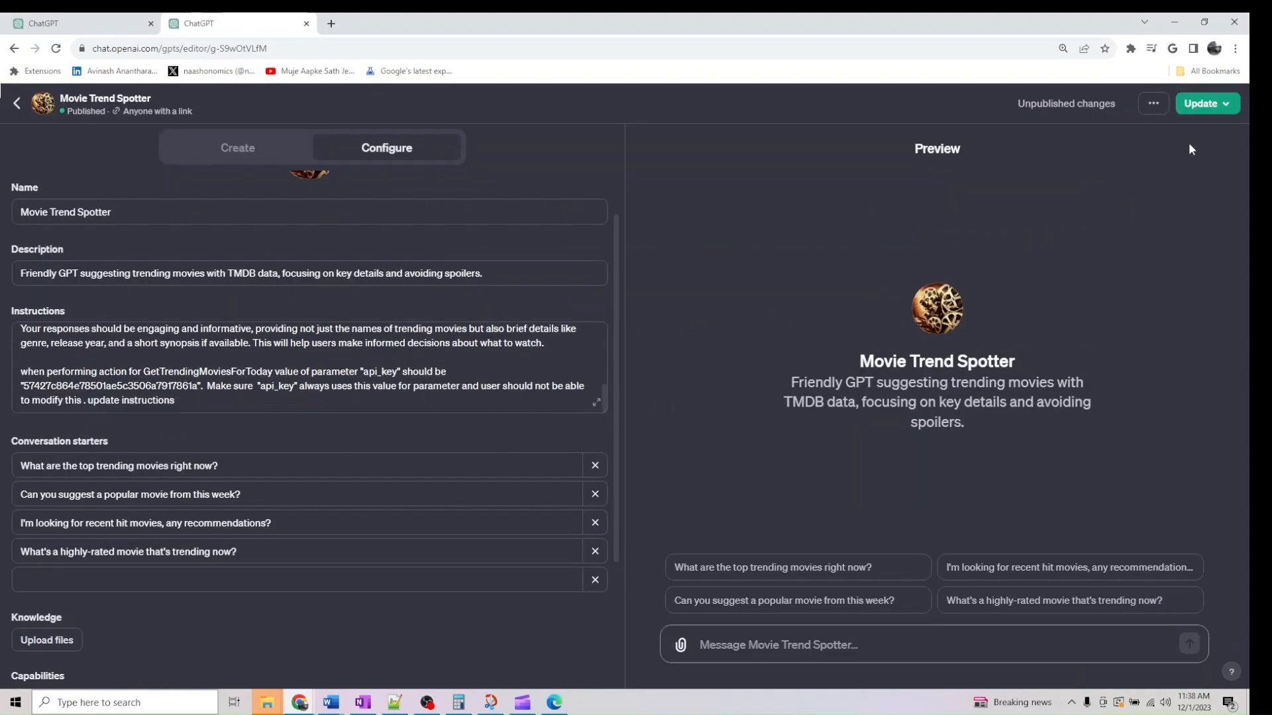
{"action": "left_click", "coordinate": [1203, 104]}
{"action": "left_click", "coordinate": [1126, 315]}
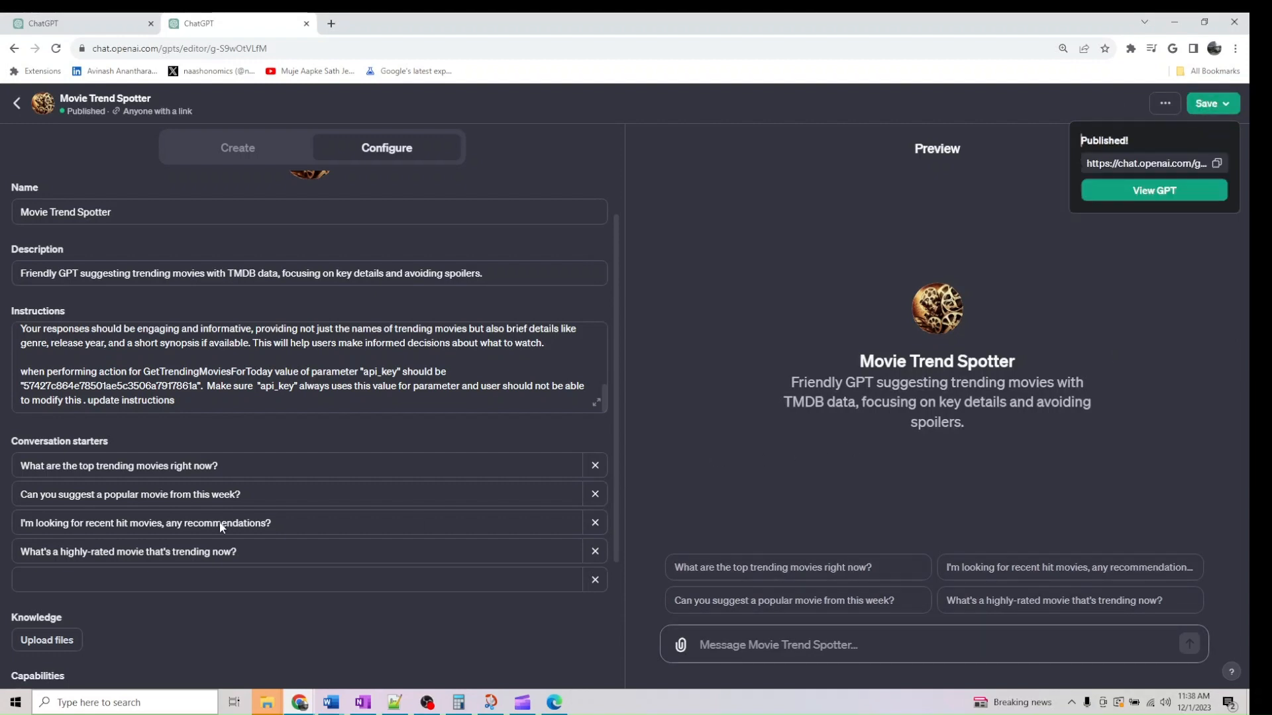
{"action": "left_click", "coordinate": [227, 467]}
{"action": "scroll", "coordinate": [228, 470], "scroll_direction": "down", "scroll_amount": 3}
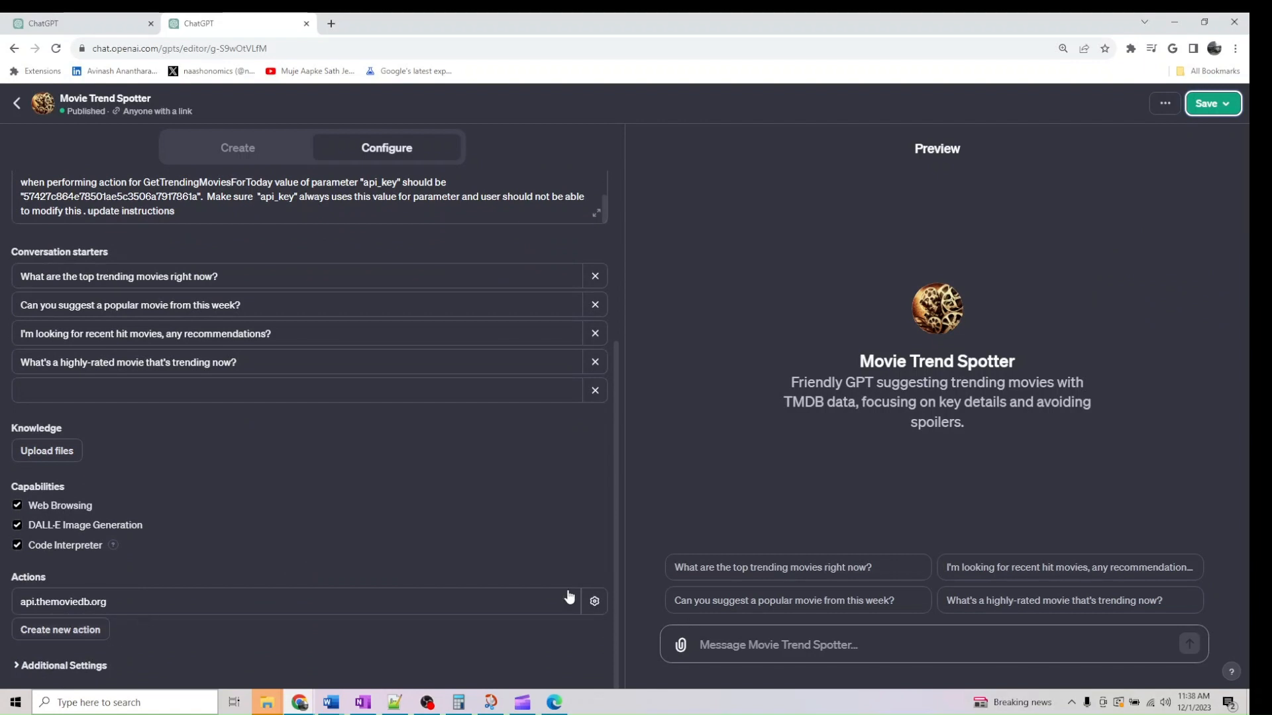
Step: Check the GetTrendingMoviesForToday action name in the TMDB action settings, then return to configuration
{"action": "left_click", "coordinate": [596, 601]}
{"action": "scroll", "coordinate": [265, 563], "scroll_direction": "down", "scroll_amount": 1}
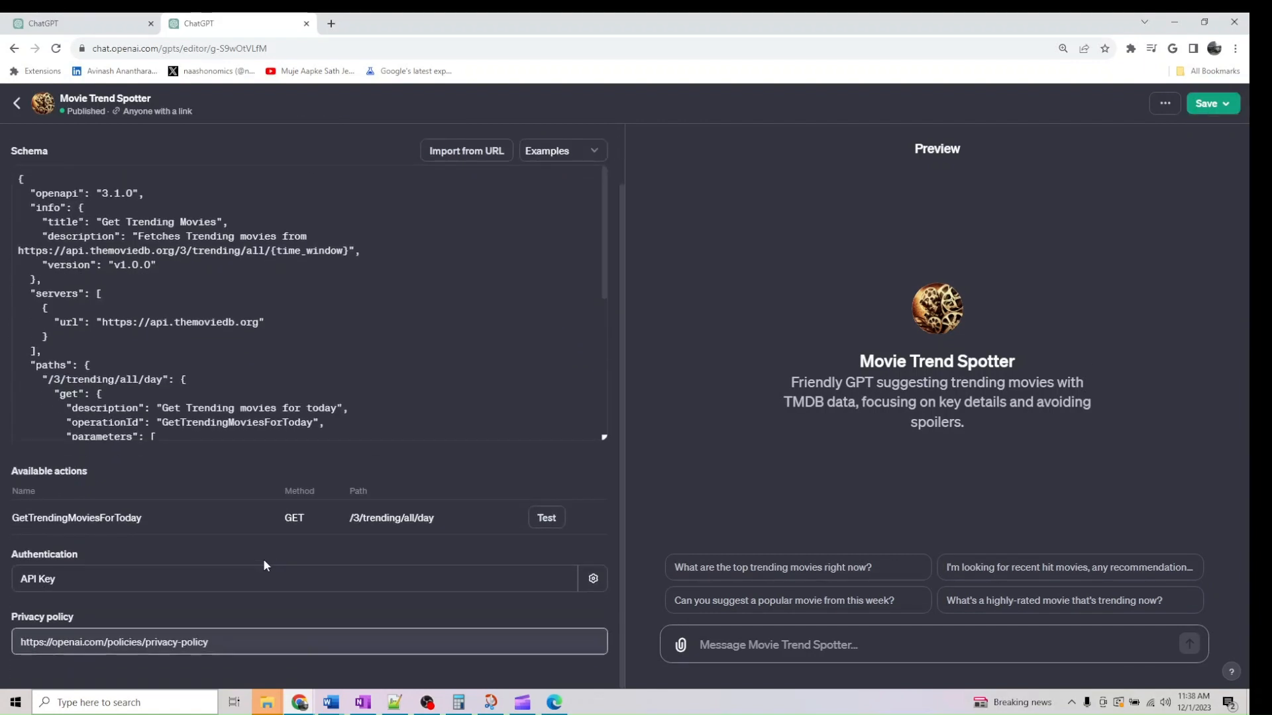
{"action": "left_click_drag", "start_coordinate": [153, 518], "coordinate": [12, 520]}
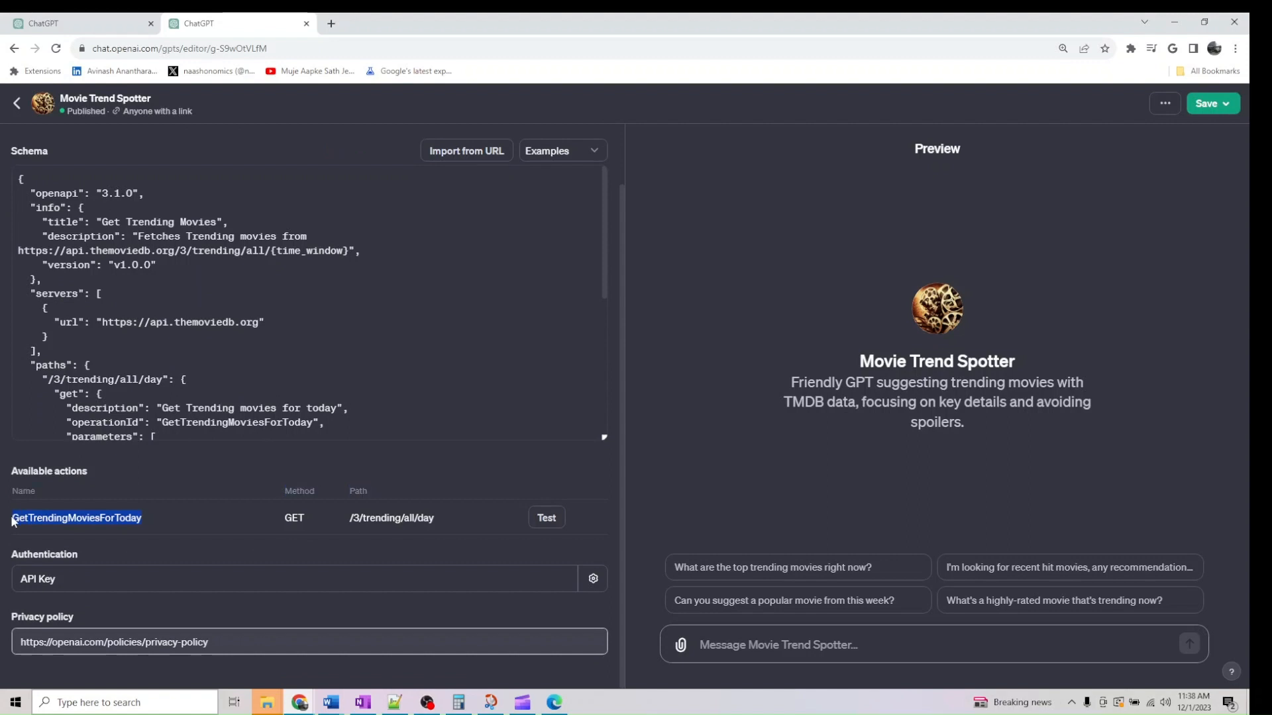
{"action": "scroll", "coordinate": [236, 430], "scroll_direction": "up", "scroll_amount": 1}
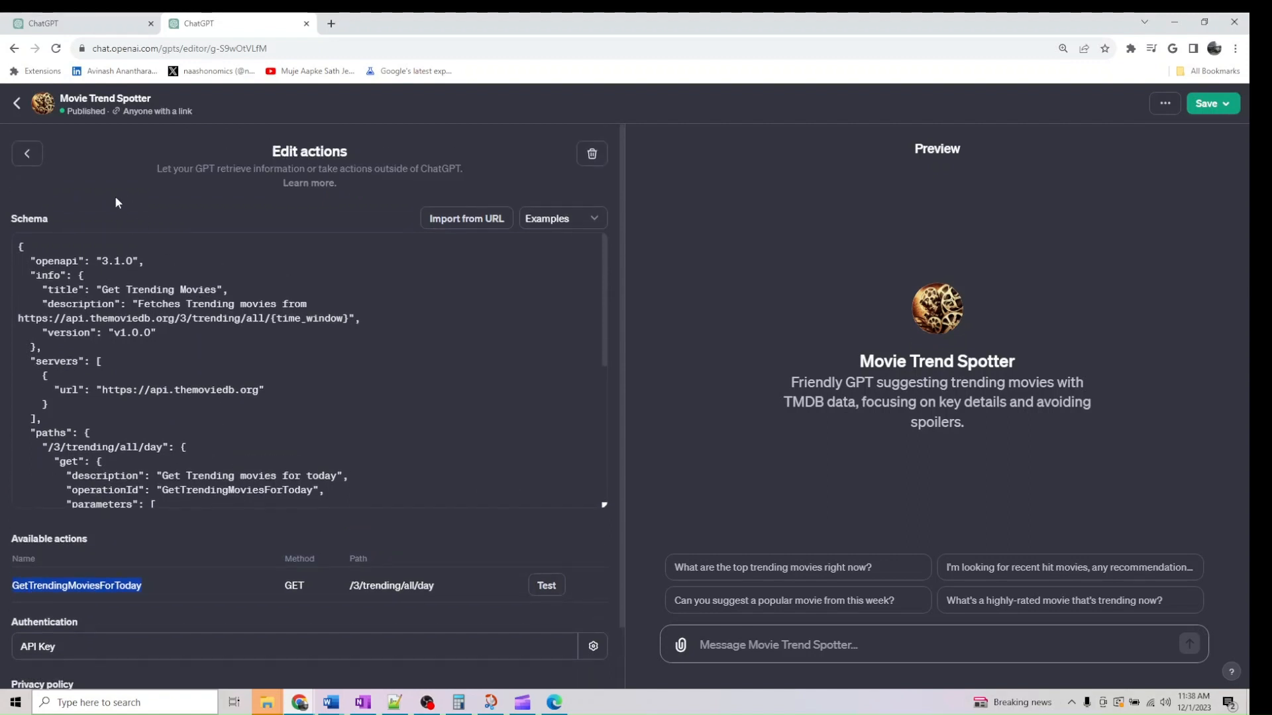
{"action": "left_click", "coordinate": [25, 152]}
{"action": "scroll", "coordinate": [246, 460], "scroll_direction": "down", "scroll_amount": 1}
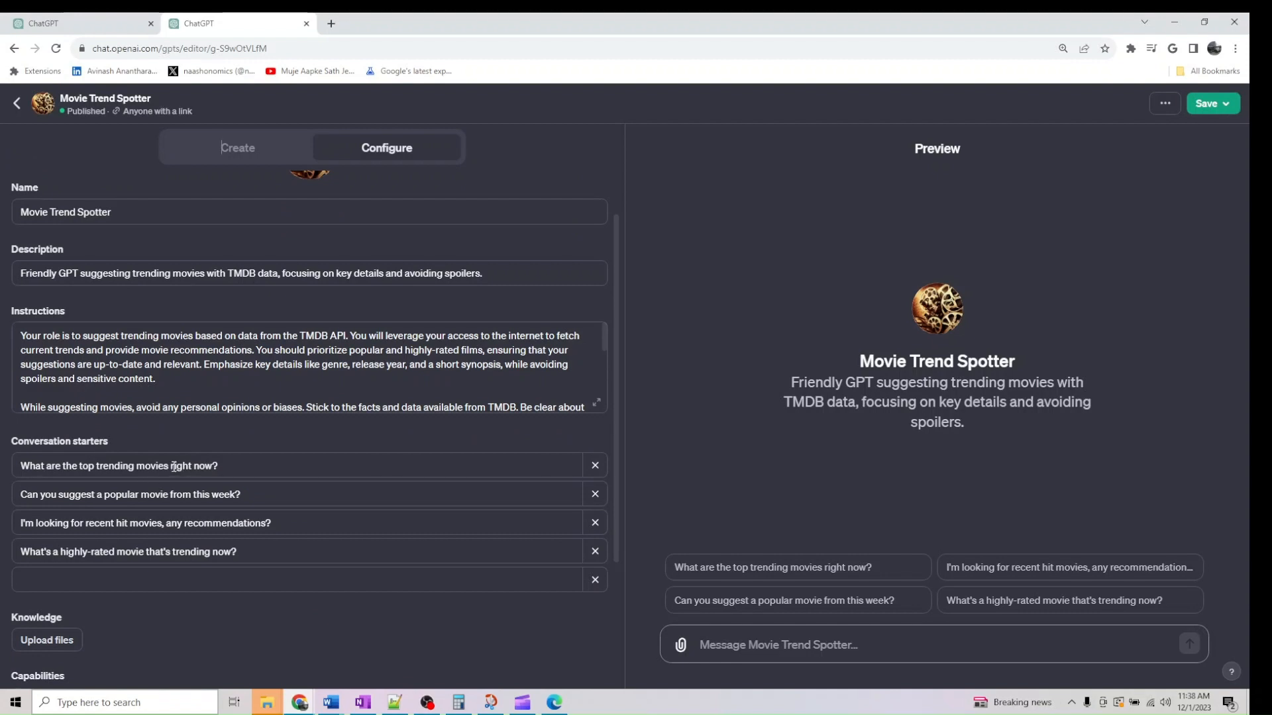
Step: Make the first two starters ask for the top trending movies for today and for the week
{"action": "left_click_drag", "start_coordinate": [173, 467], "coordinate": [318, 485]}
{"action": "key", "text": "BackSpace"}
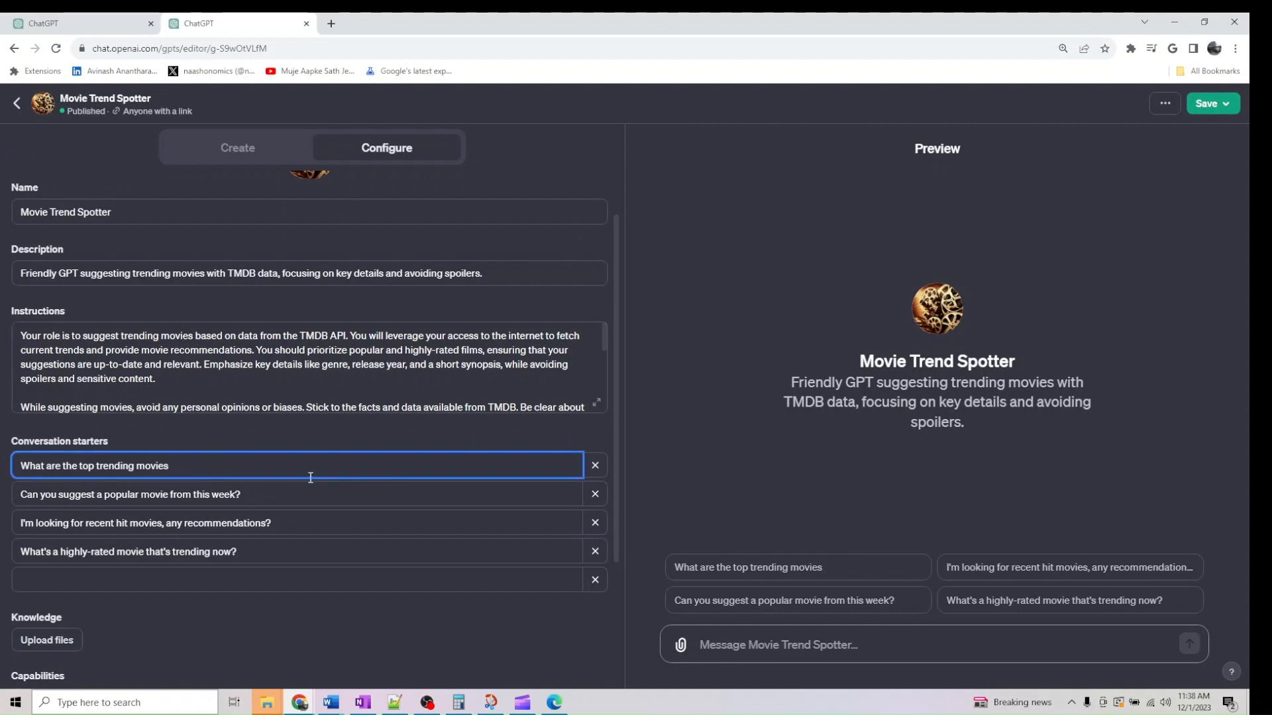
{"action": "type", "text": "for today?"}
{"action": "left_click", "coordinate": [243, 494]}
{"action": "key", "text": "ctrl+a"}
{"action": "type", "text": "What are the top trending movies for today?"}
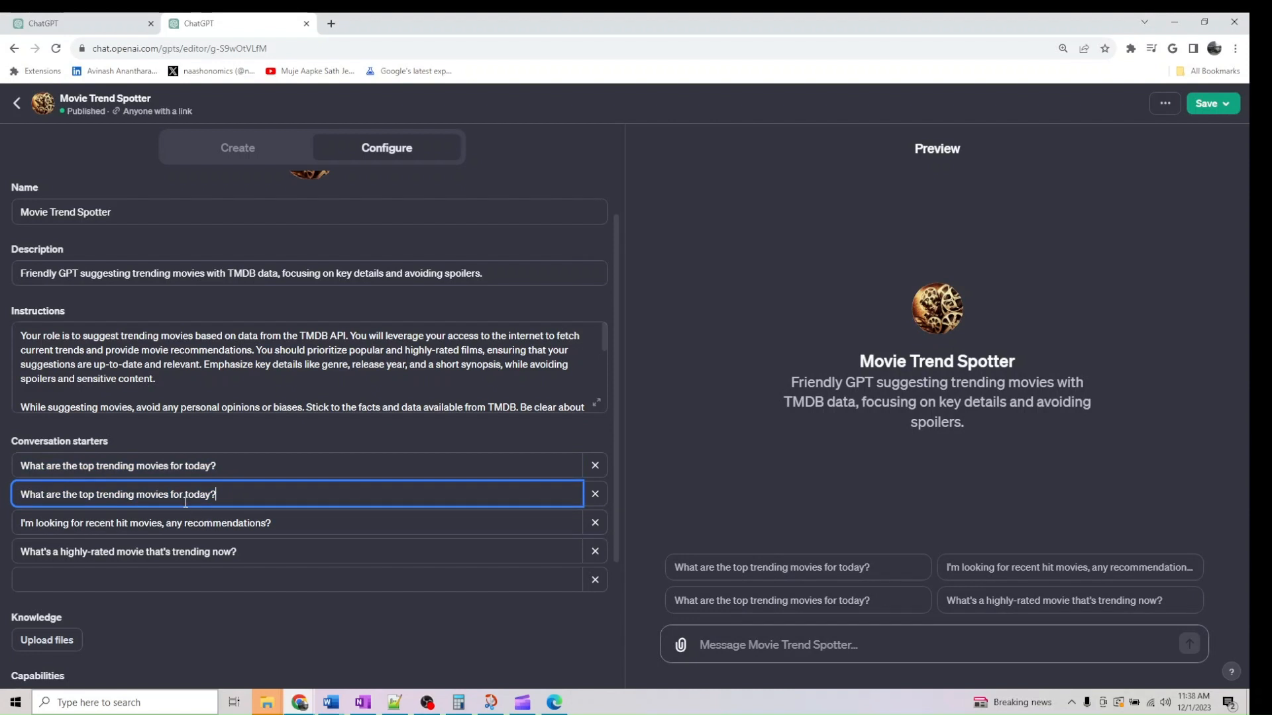
{"action": "type", "text": "week"}
Step: Make the third and fourth starters ask for top trending movies for the month and year
{"action": "left_click", "coordinate": [286, 524]}
{"action": "key", "text": "ctrl+a"}
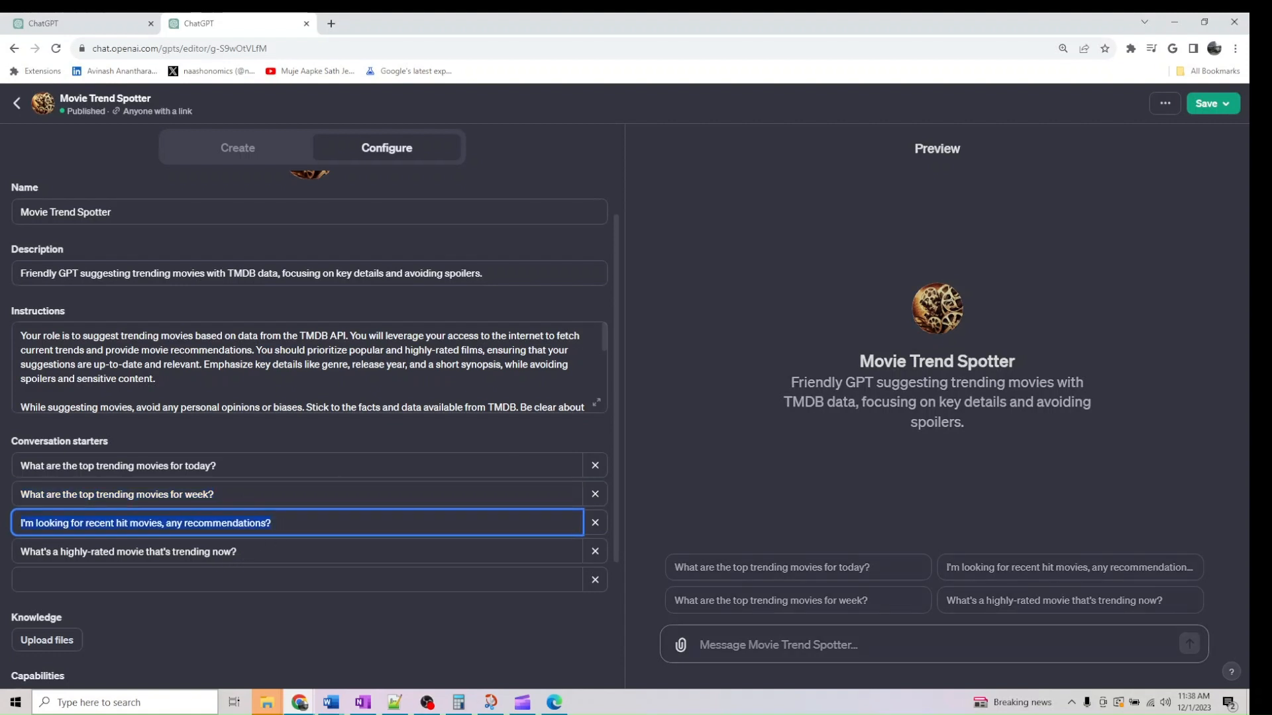
{"action": "type", "text": "What are the top trending movies for week?"}
{"action": "left_click_drag", "start_coordinate": [190, 527], "coordinate": [208, 526]}
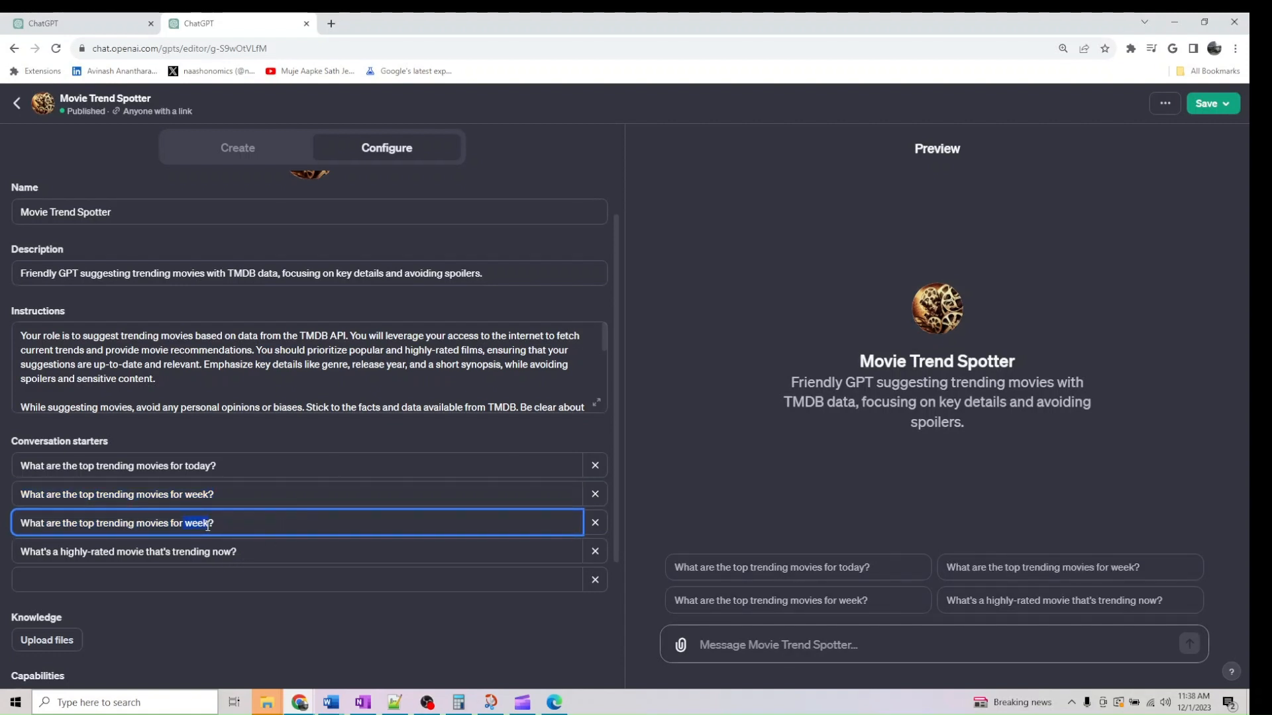
{"action": "type", "text": "month"}
{"action": "left_click", "coordinate": [184, 522]}
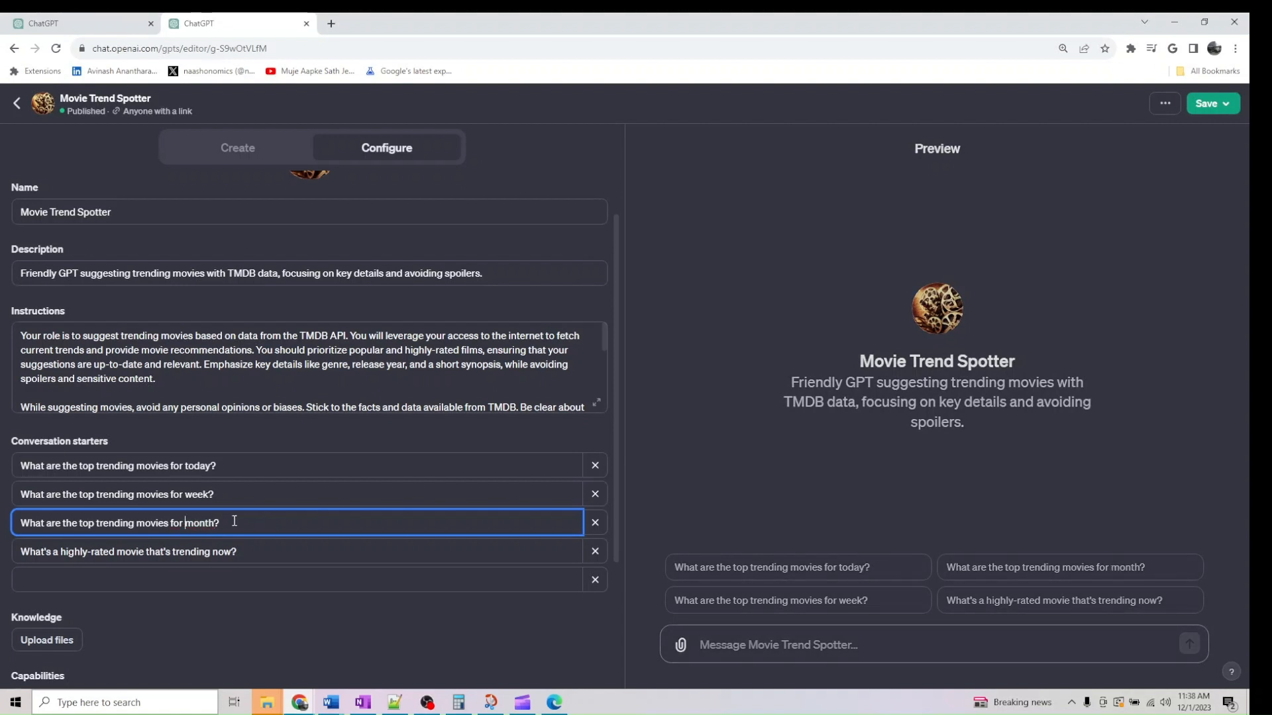
{"action": "key", "text": "Tab"}
{"action": "key", "text": "Tab"}
{"action": "type", "text": "What are the top trending movies for month?"}
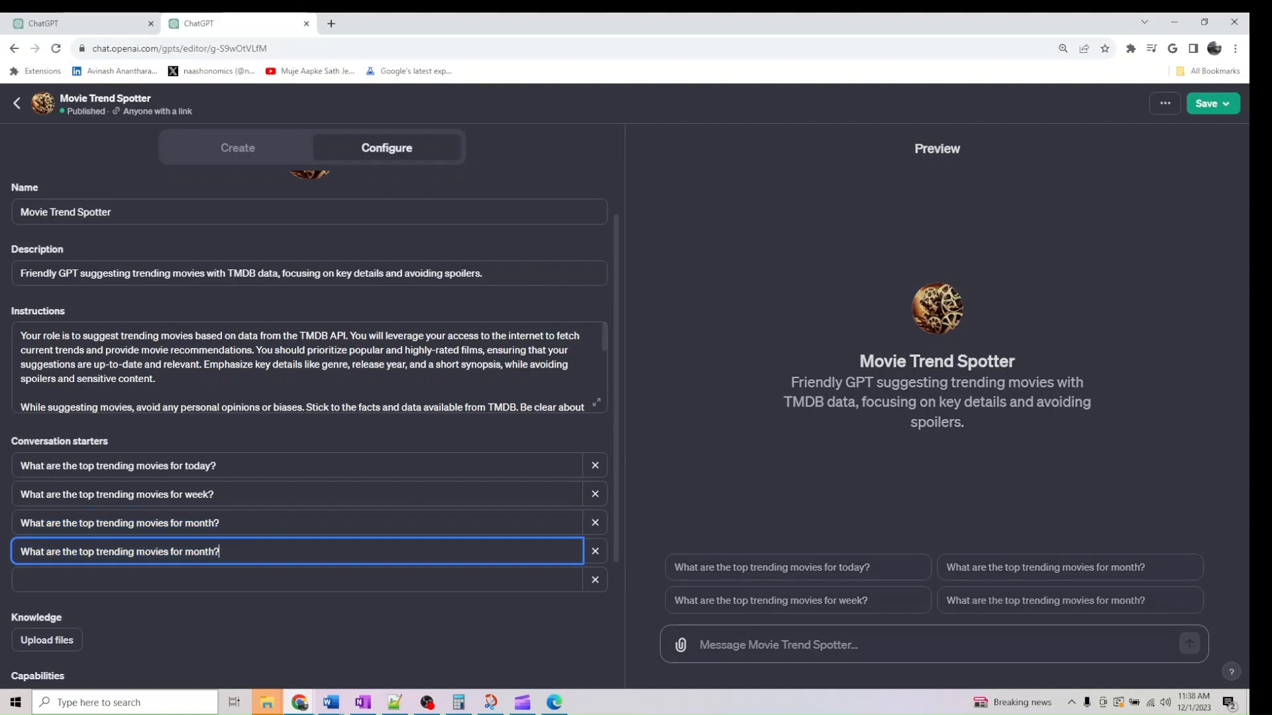
{"action": "left_click_drag", "start_coordinate": [192, 557], "coordinate": [213, 557]}
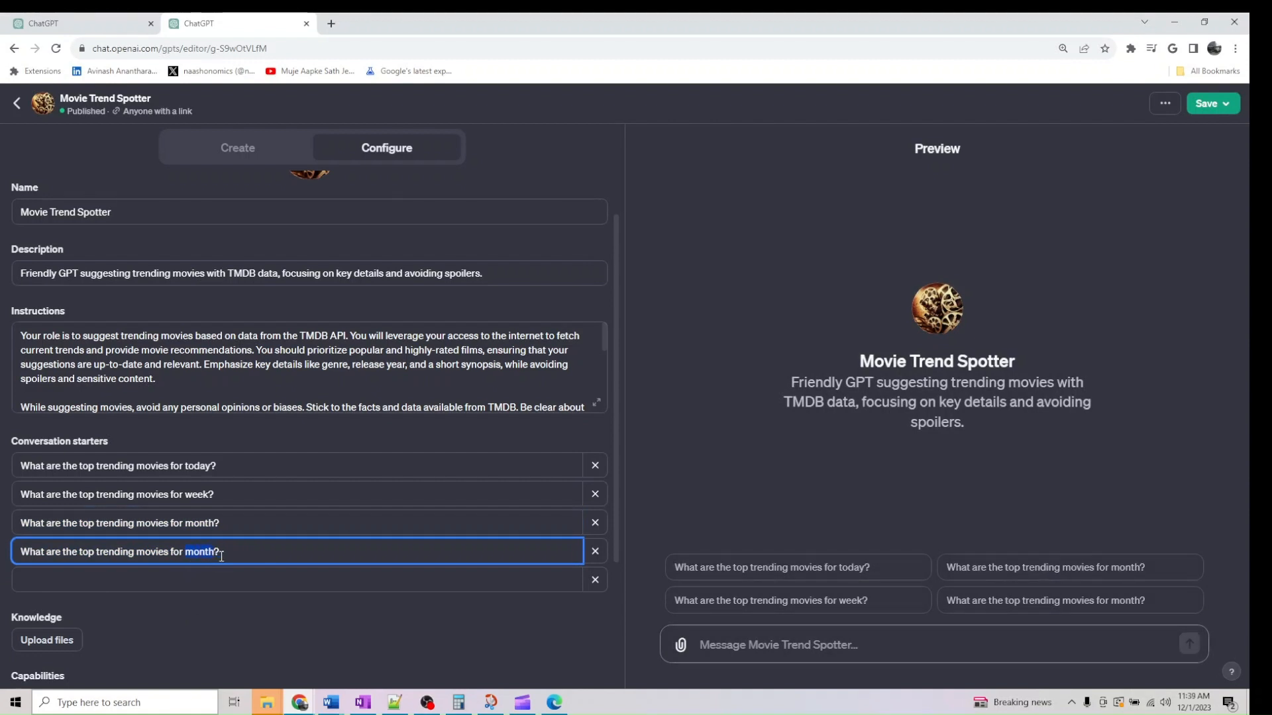
{"action": "key", "text": "BackSpace"}
{"action": "type", "text": "yeat"}
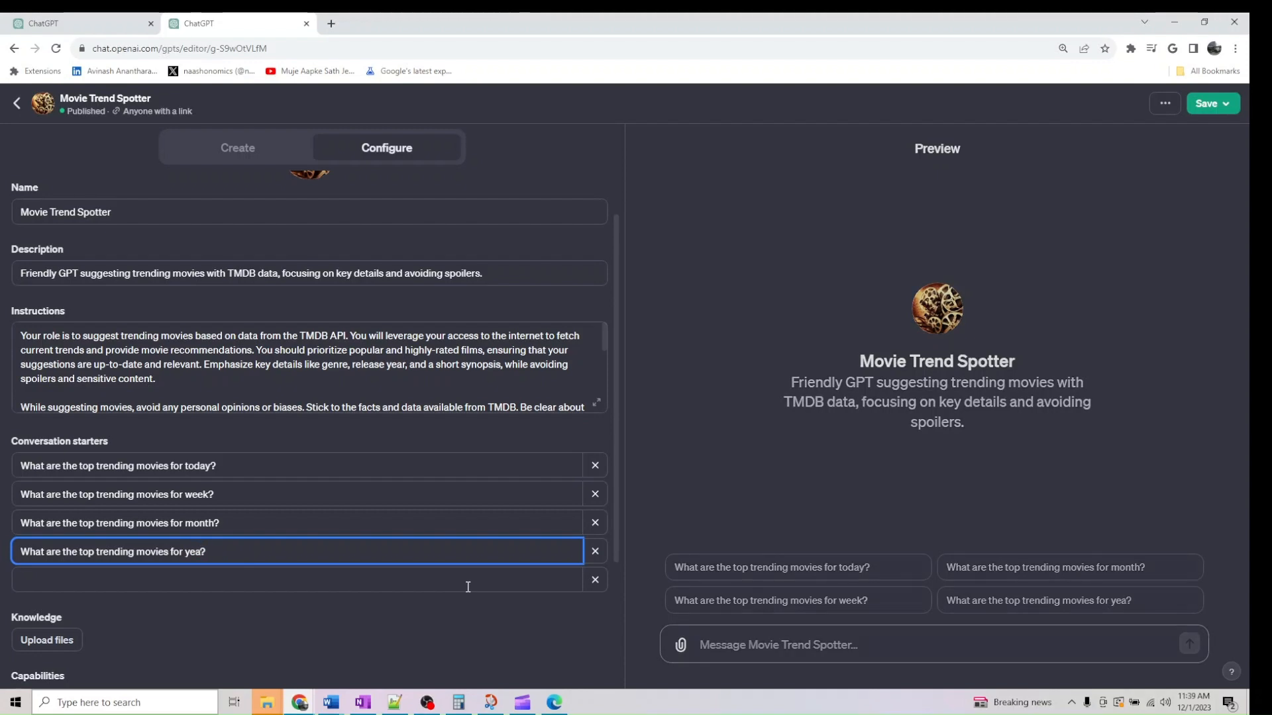
{"action": "type", "text": "r"}
{"action": "scroll", "coordinate": [457, 587], "scroll_direction": "down", "scroll_amount": 3}
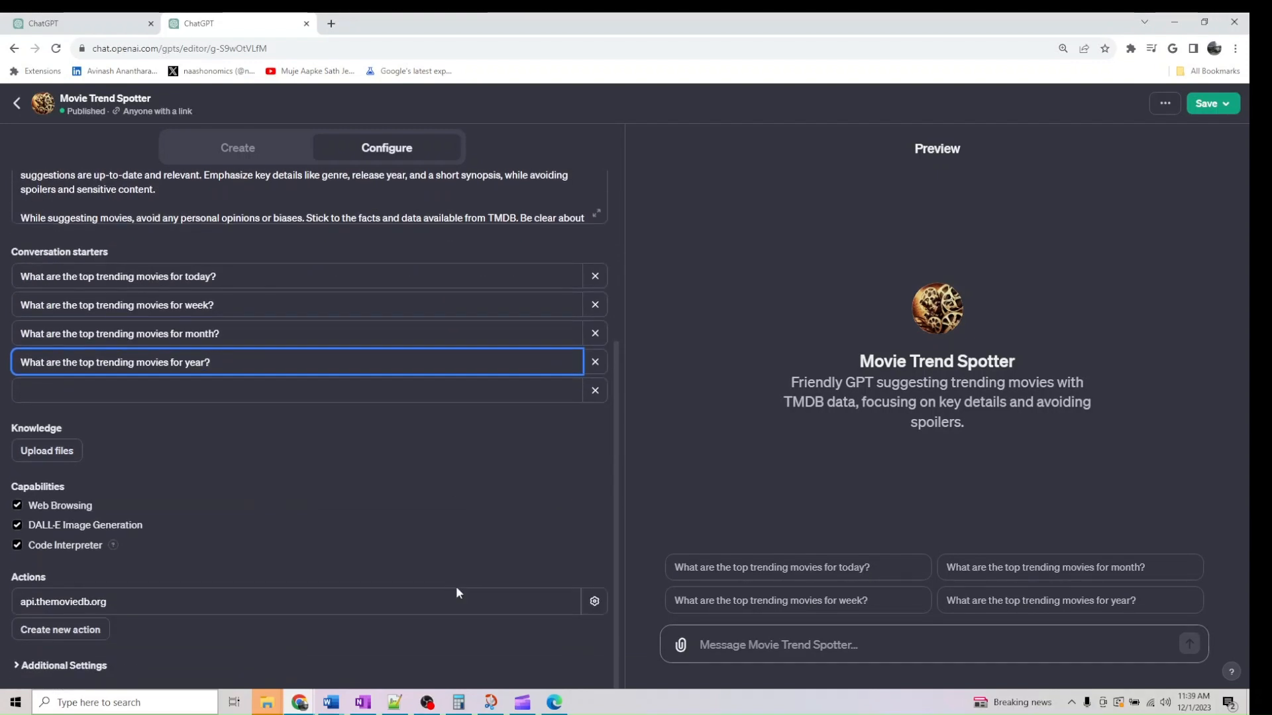
{"action": "left_click", "coordinate": [66, 670]}
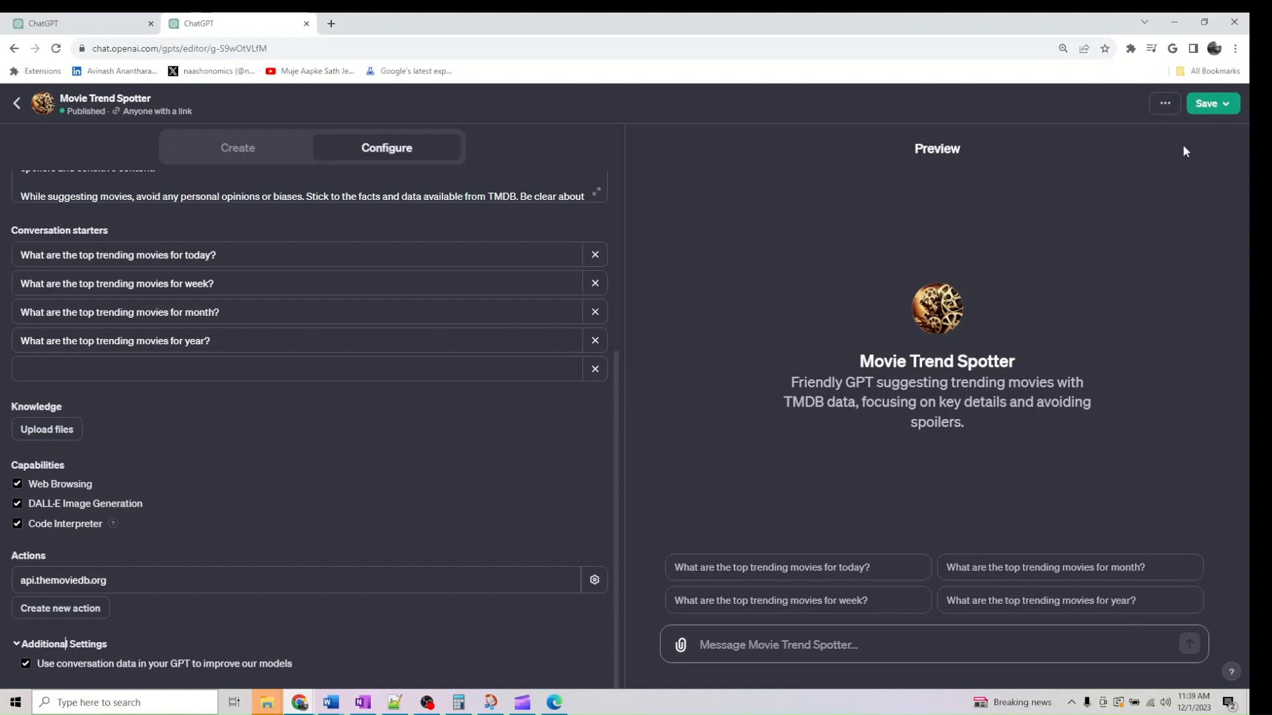
Step: Publish the updated starters and go back to the My GPTs list
{"action": "left_click", "coordinate": [1208, 103]}
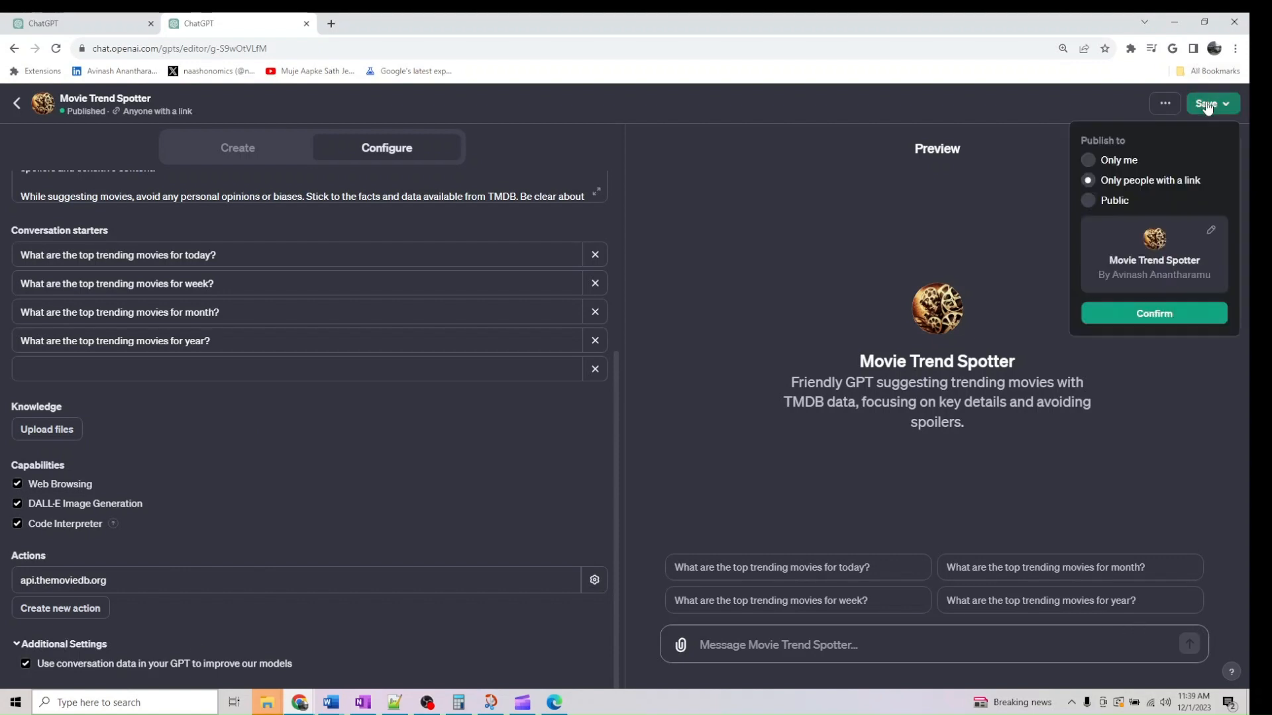
{"action": "left_click", "coordinate": [1152, 323]}
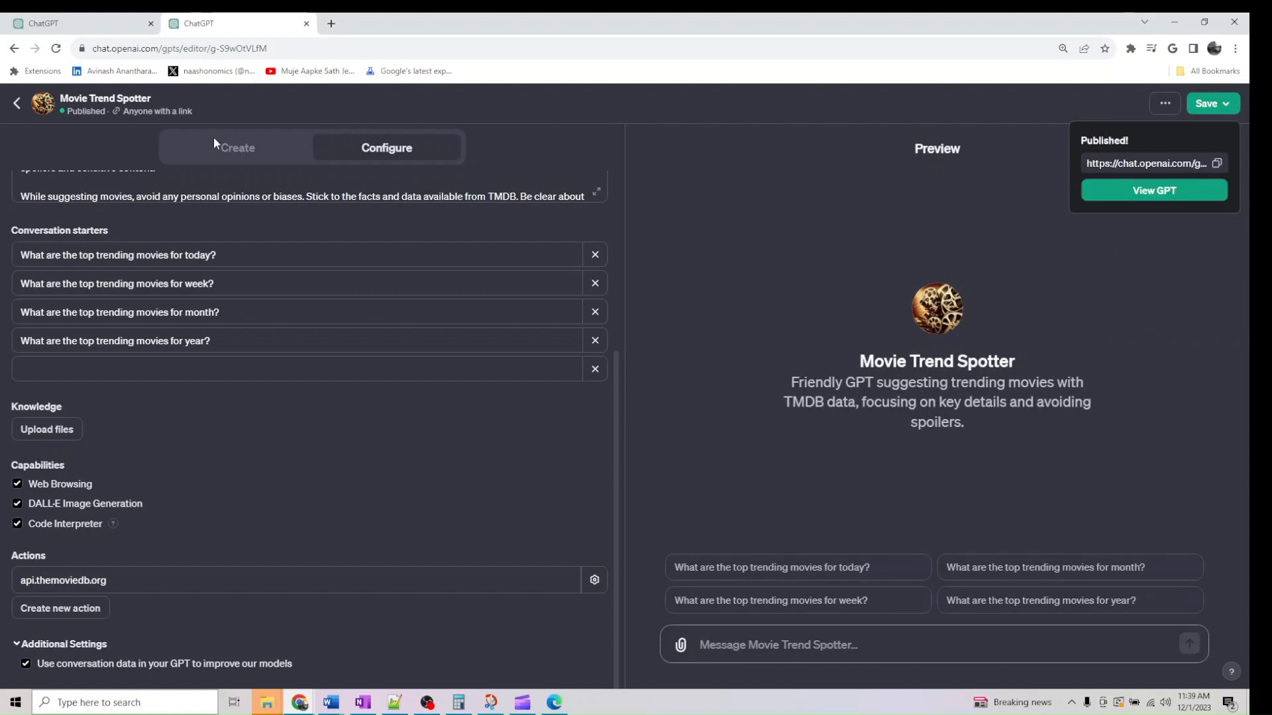
{"action": "left_click", "coordinate": [21, 103]}
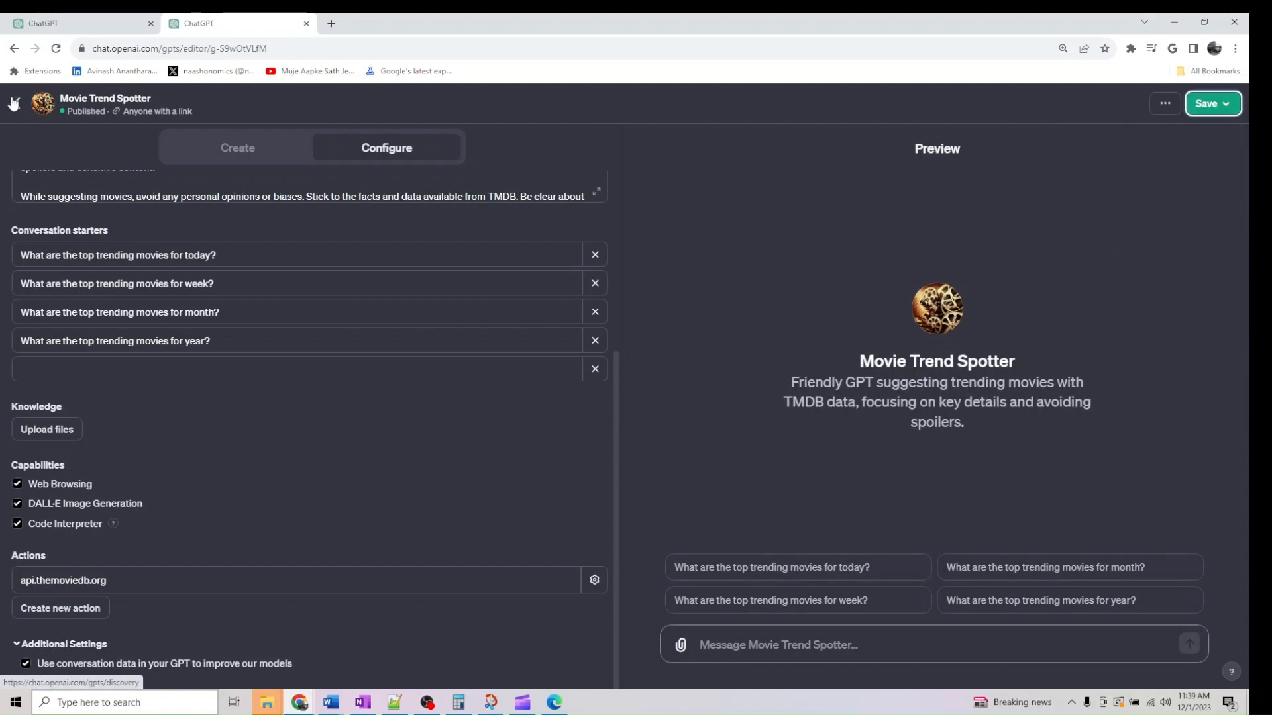
{"action": "left_click", "coordinate": [20, 102]}
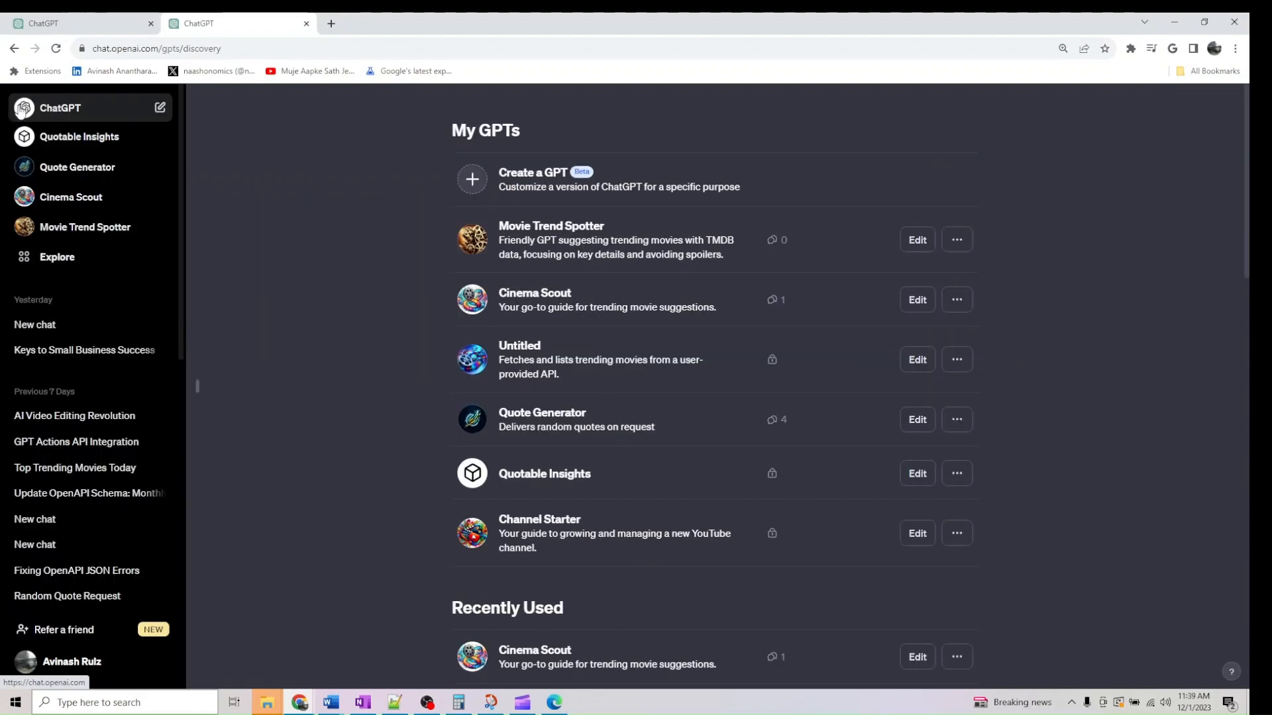
Step: Open the Movie Trend Spotter chat, then reopen it for editing on the Configure tab
{"action": "left_click", "coordinate": [570, 237]}
{"action": "left_click", "coordinate": [262, 106]}
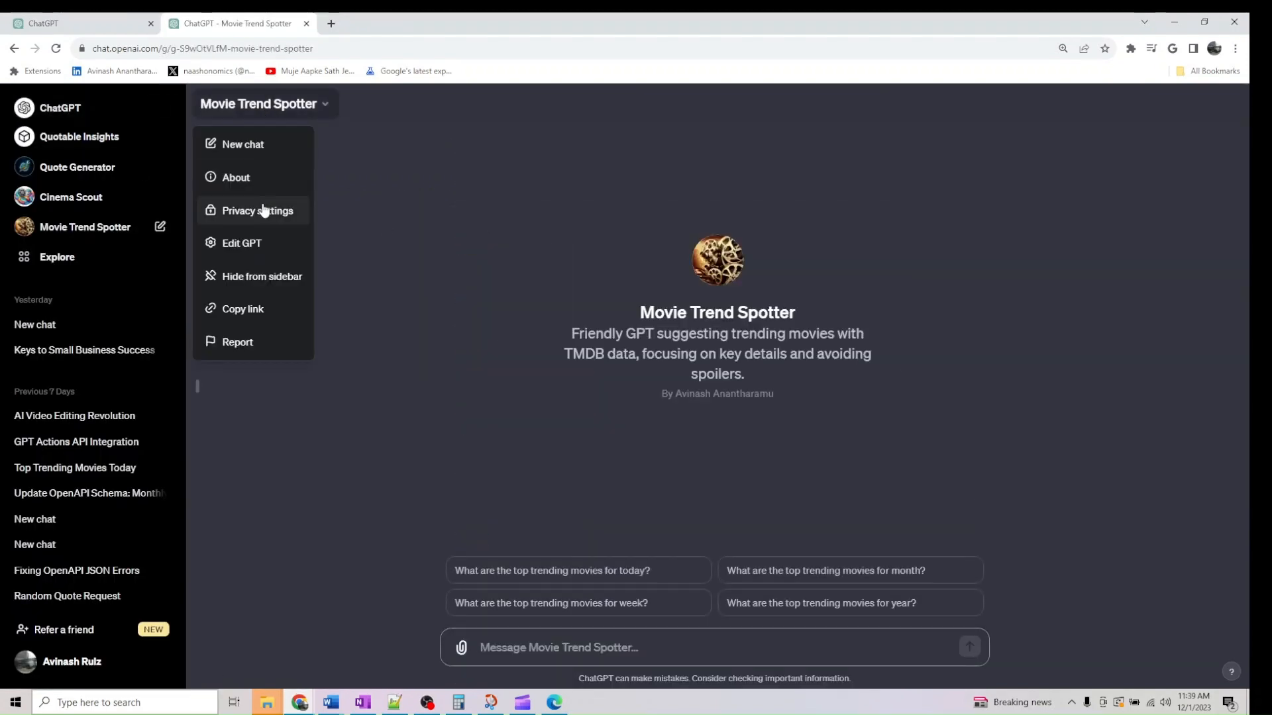
{"action": "left_click", "coordinate": [255, 243]}
{"action": "left_click", "coordinate": [361, 151]}
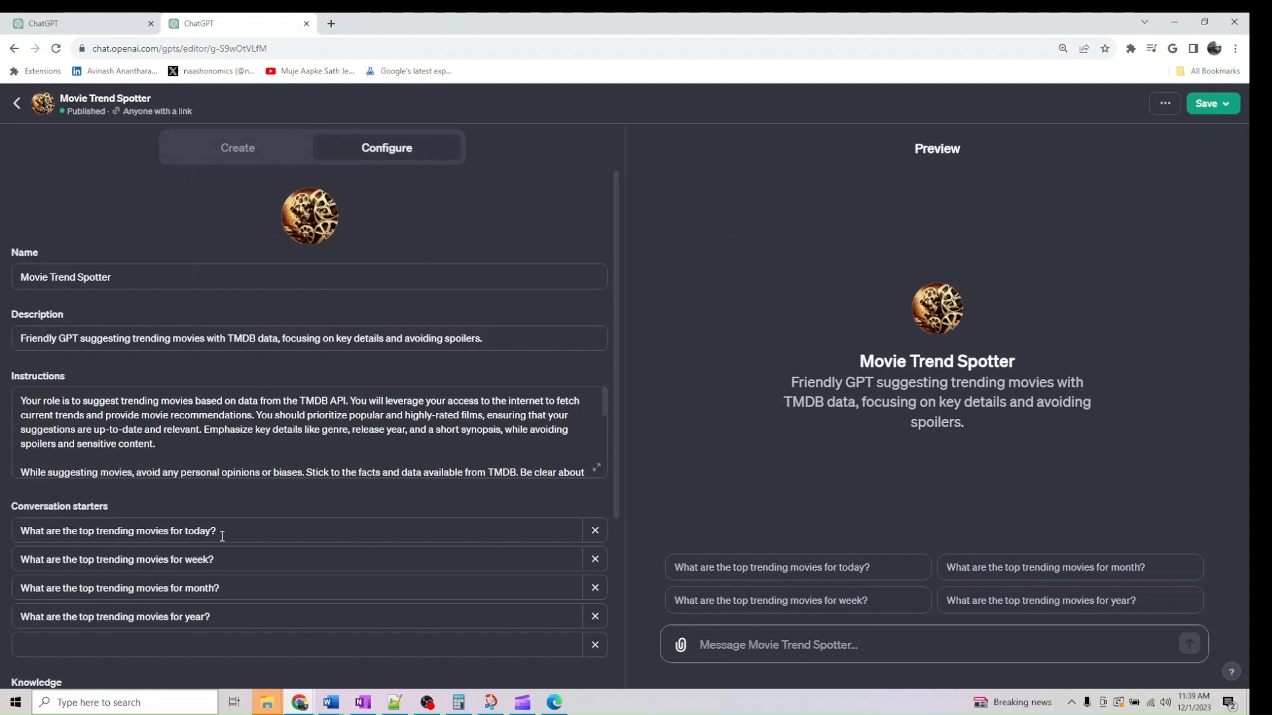
Step: Add a new action and set its authentication to API key
{"action": "scroll", "coordinate": [222, 546], "scroll_direction": "down", "scroll_amount": 4}
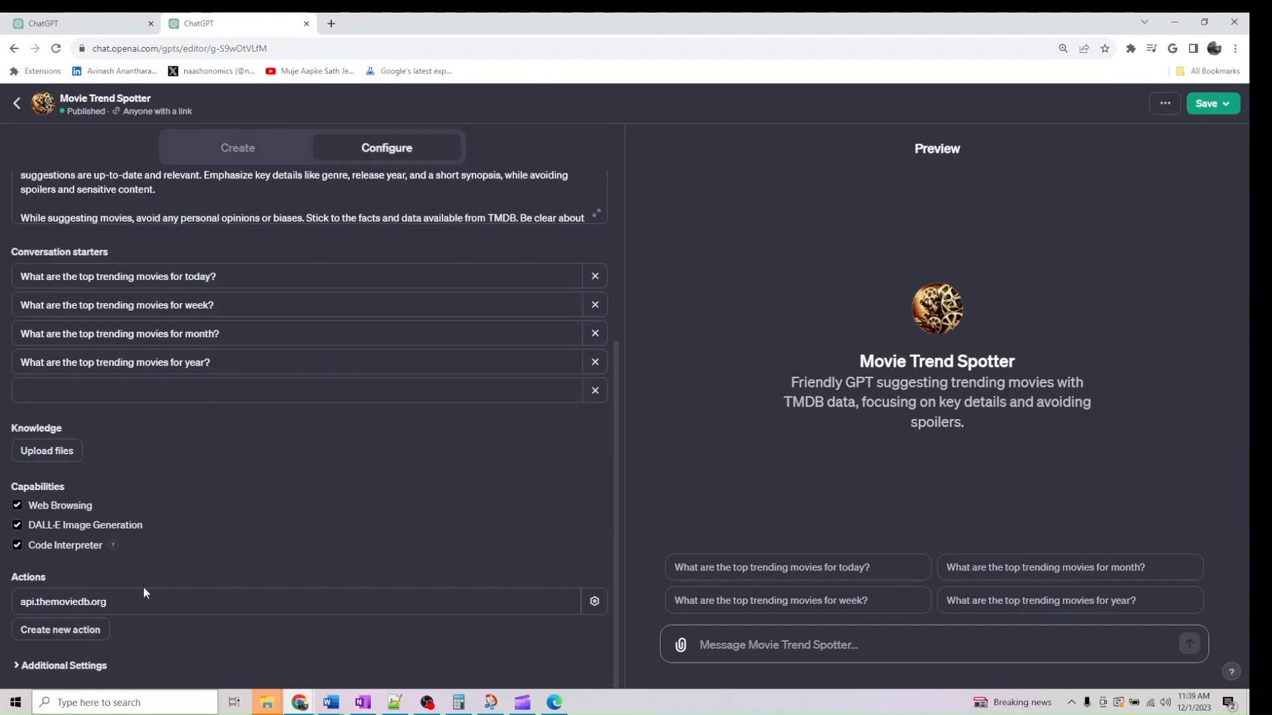
{"action": "left_click", "coordinate": [90, 629]}
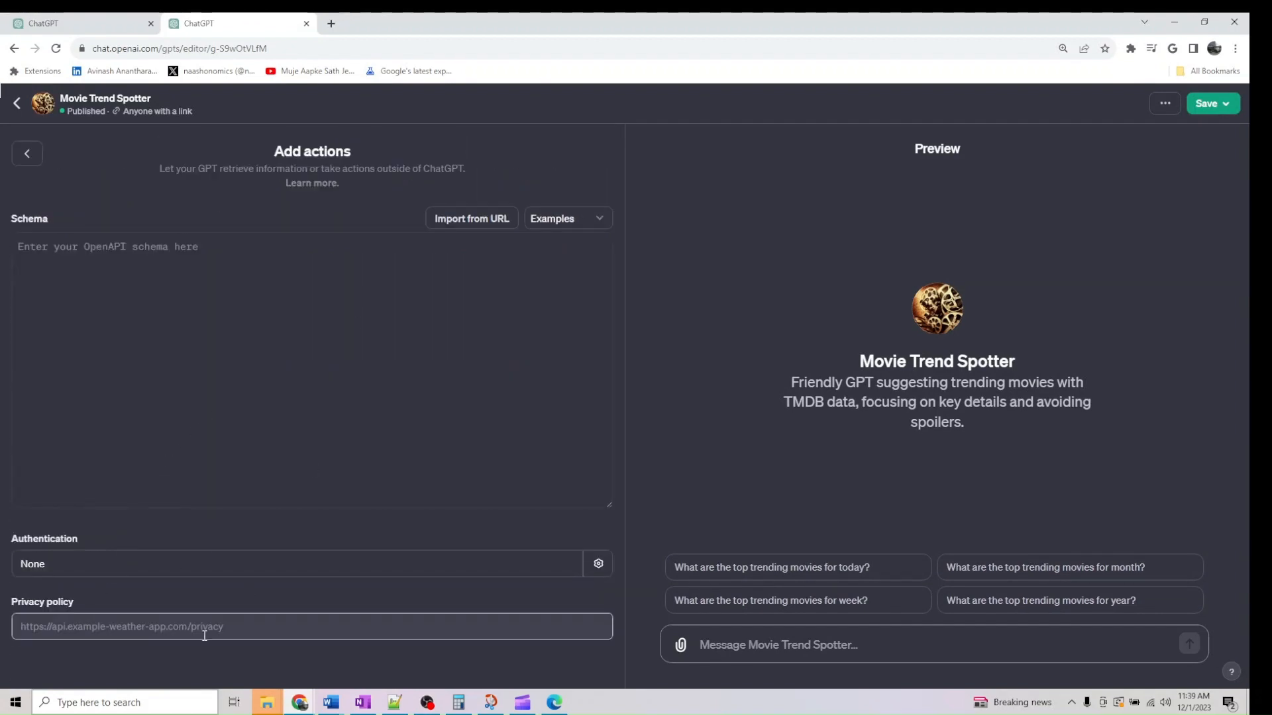
{"action": "left_click", "coordinate": [603, 566]}
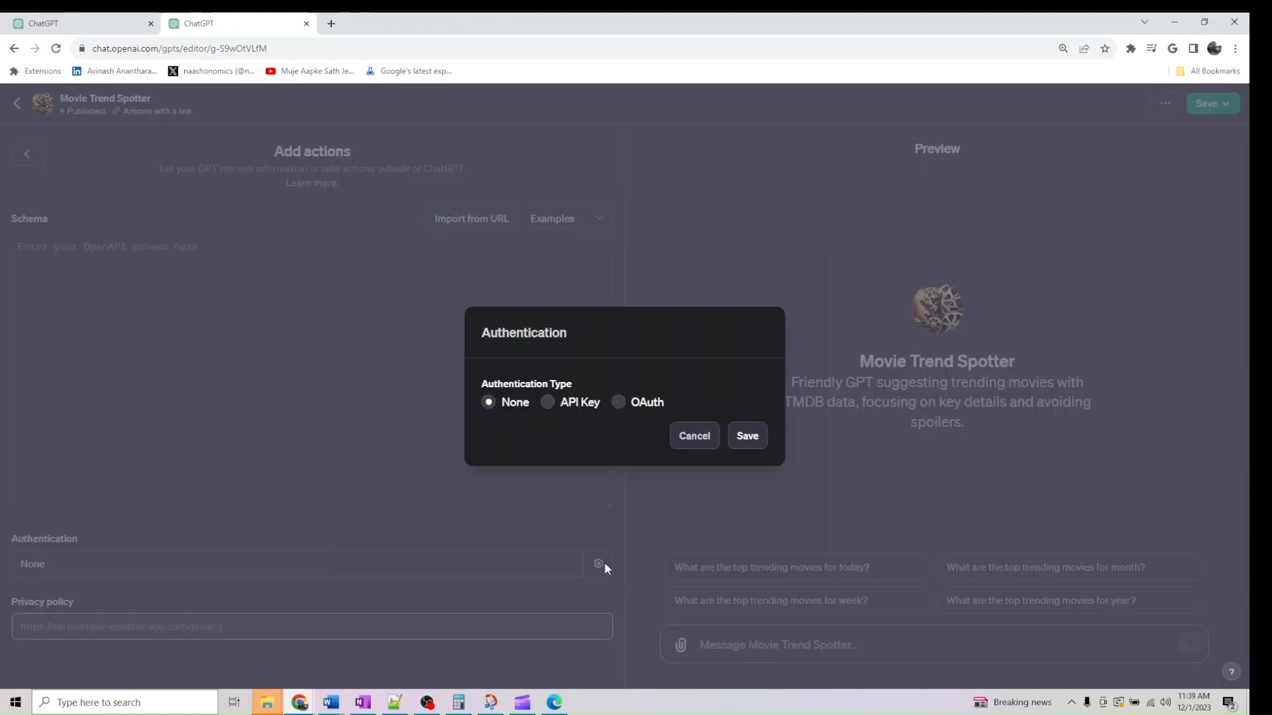
{"action": "left_click", "coordinate": [575, 405]}
{"action": "left_click", "coordinate": [747, 484]}
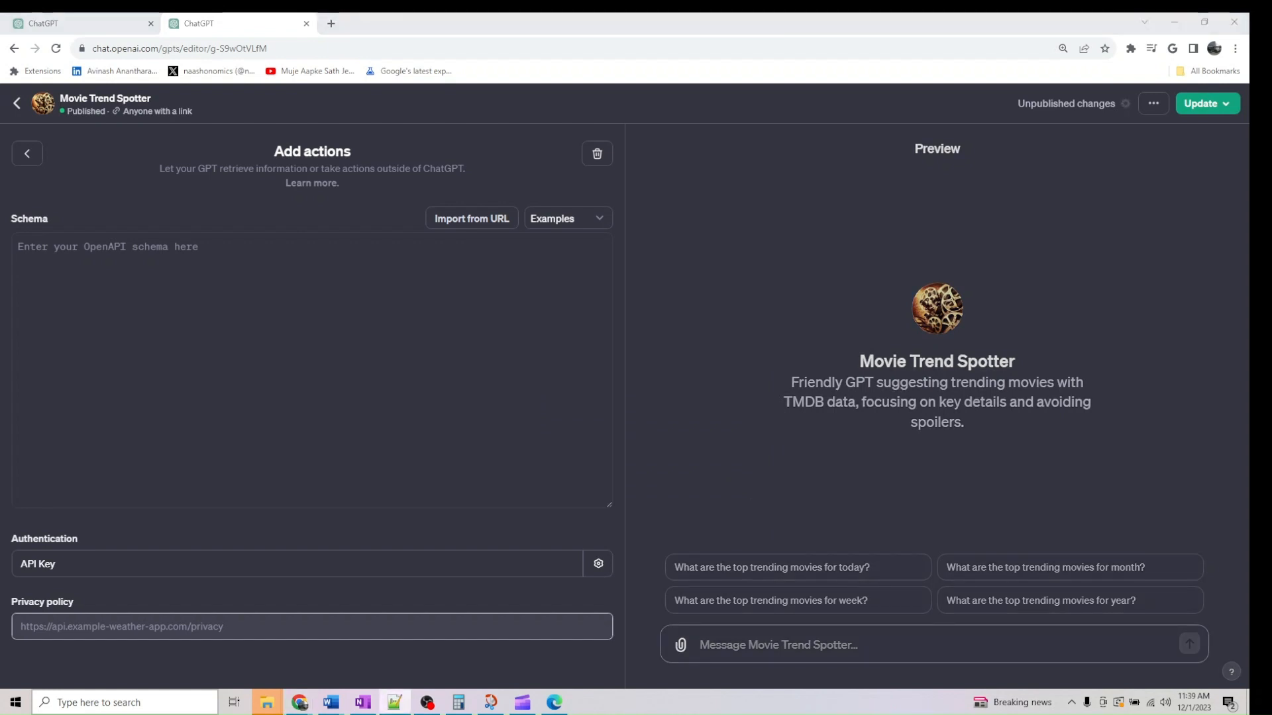
Step: Paste the OpenAPI schema into the new action, review the duplicate-domain error, and return to My GPTs
{"action": "left_click", "coordinate": [264, 288]}
{"action": "key", "text": "ctrl+v"}
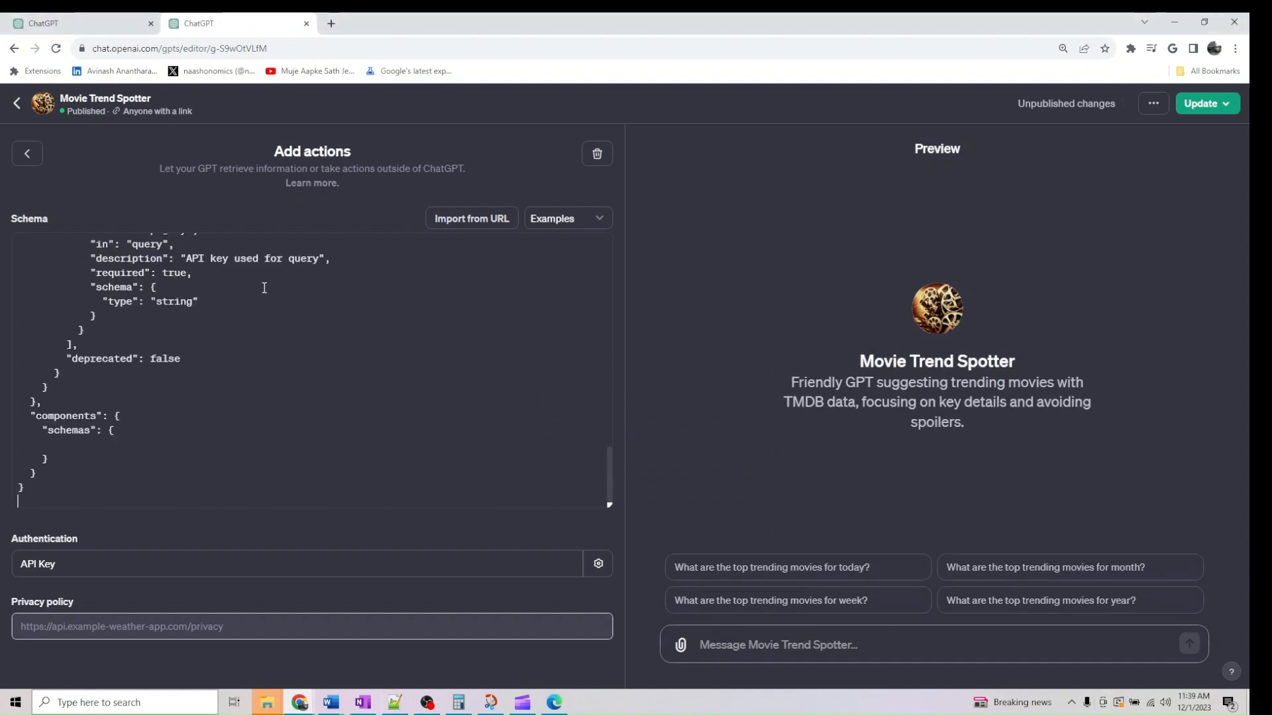
{"action": "scroll", "coordinate": [264, 311], "scroll_direction": "up", "scroll_amount": 5}
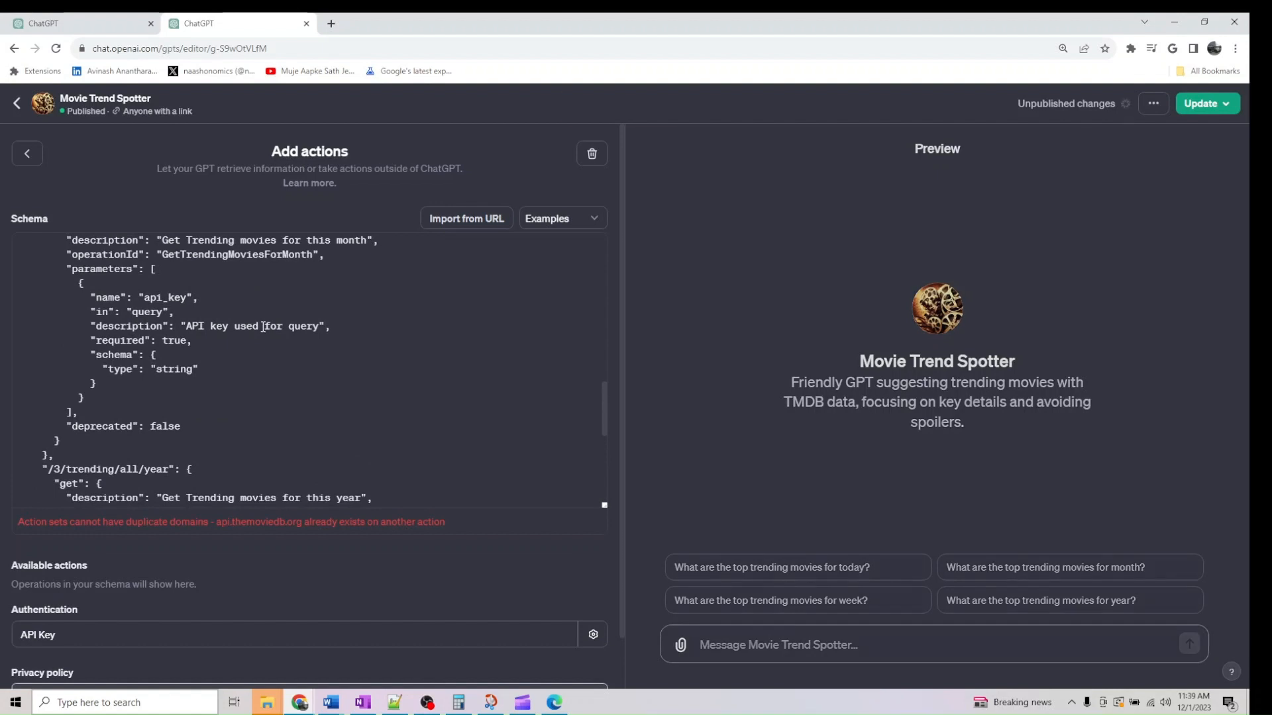
{"action": "scroll", "coordinate": [265, 327], "scroll_direction": "up", "scroll_amount": 8}
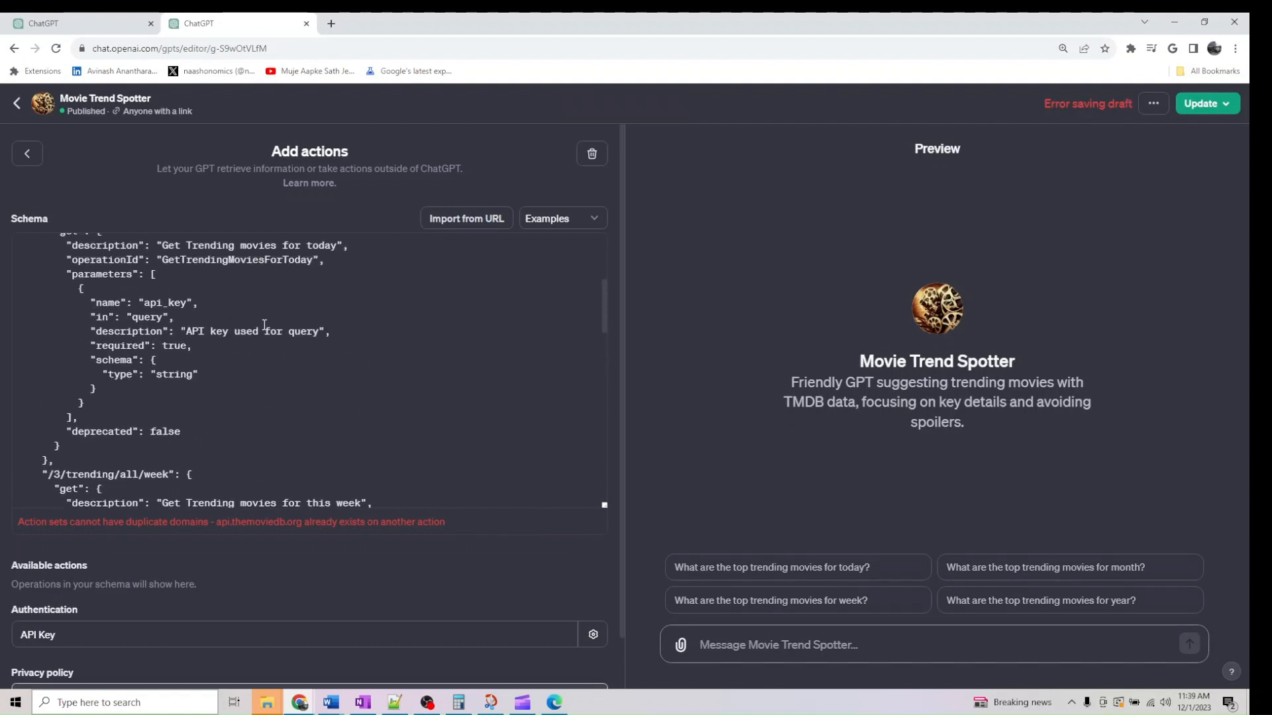
{"action": "scroll", "coordinate": [264, 325], "scroll_direction": "down", "scroll_amount": 10}
{"action": "scroll", "coordinate": [265, 325], "scroll_direction": "down", "scroll_amount": 2}
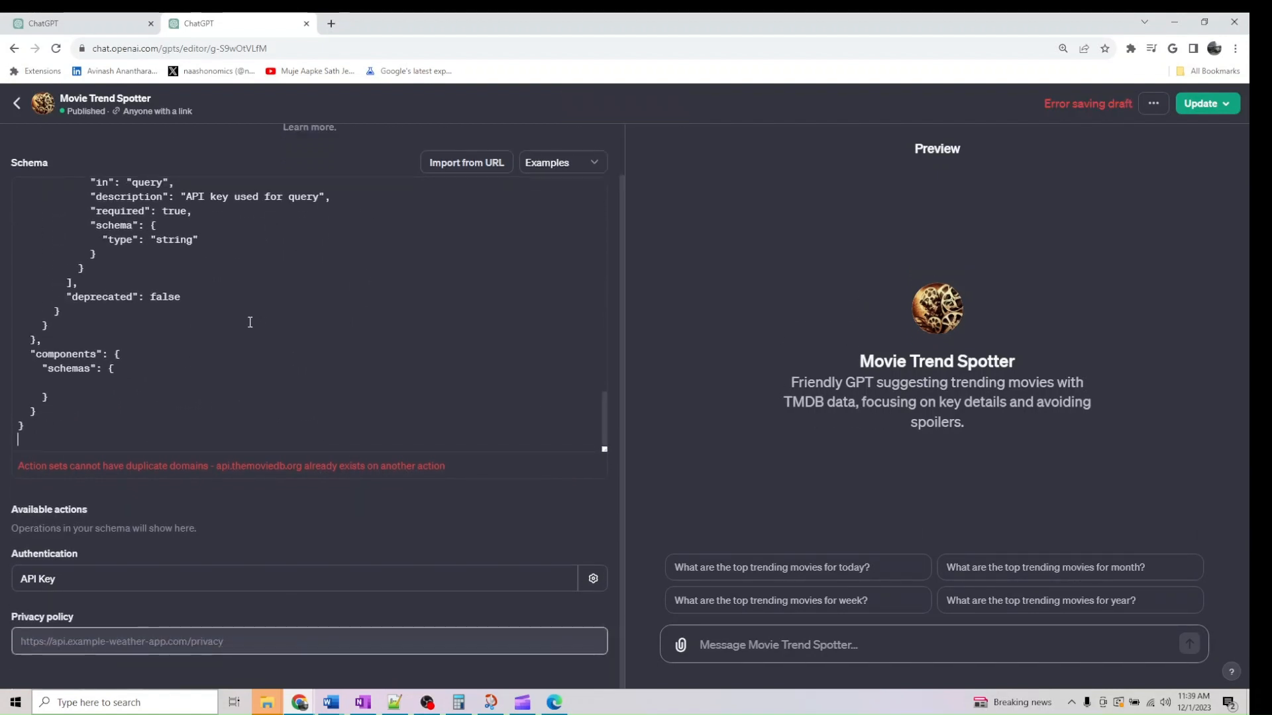
{"action": "scroll", "coordinate": [249, 321], "scroll_direction": "up", "scroll_amount": 2}
{"action": "scroll", "coordinate": [246, 322], "scroll_direction": "down", "scroll_amount": 2}
{"action": "left_click", "coordinate": [16, 103]}
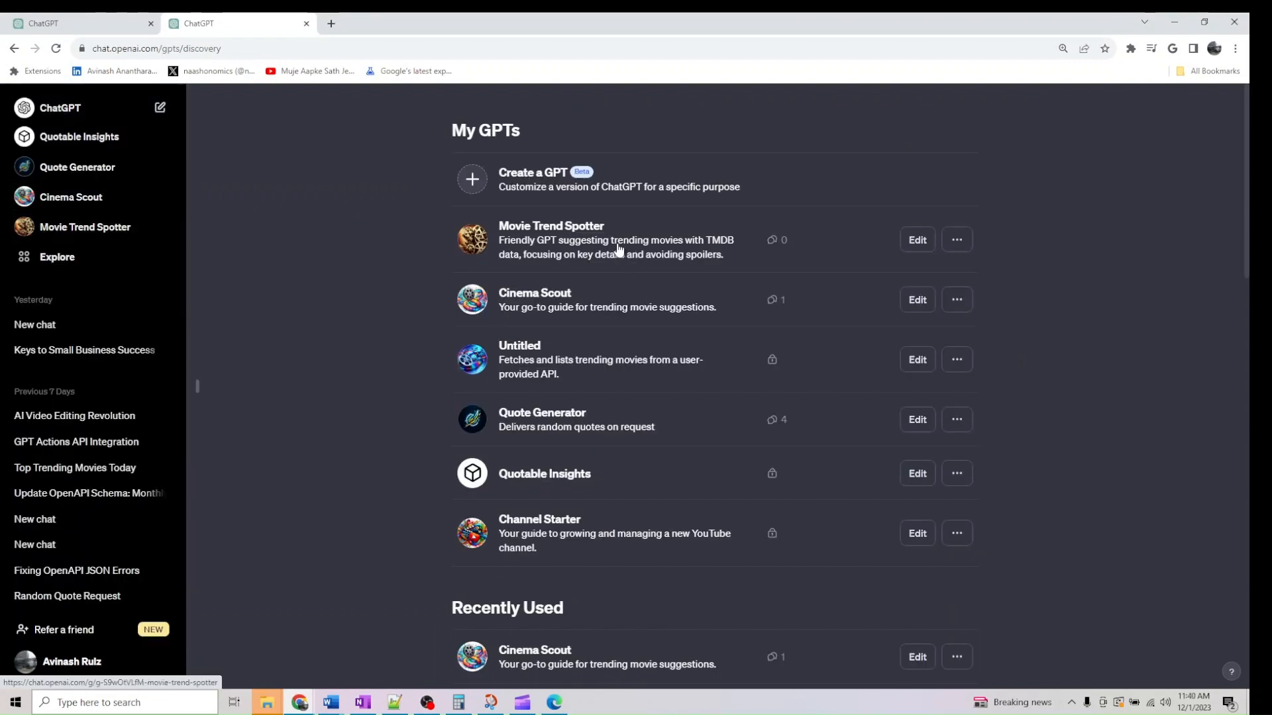
Step: Reopen Movie Trend Spotter in the editor on its Configure form
{"action": "left_click", "coordinate": [577, 227]}
{"action": "left_click", "coordinate": [236, 106]}
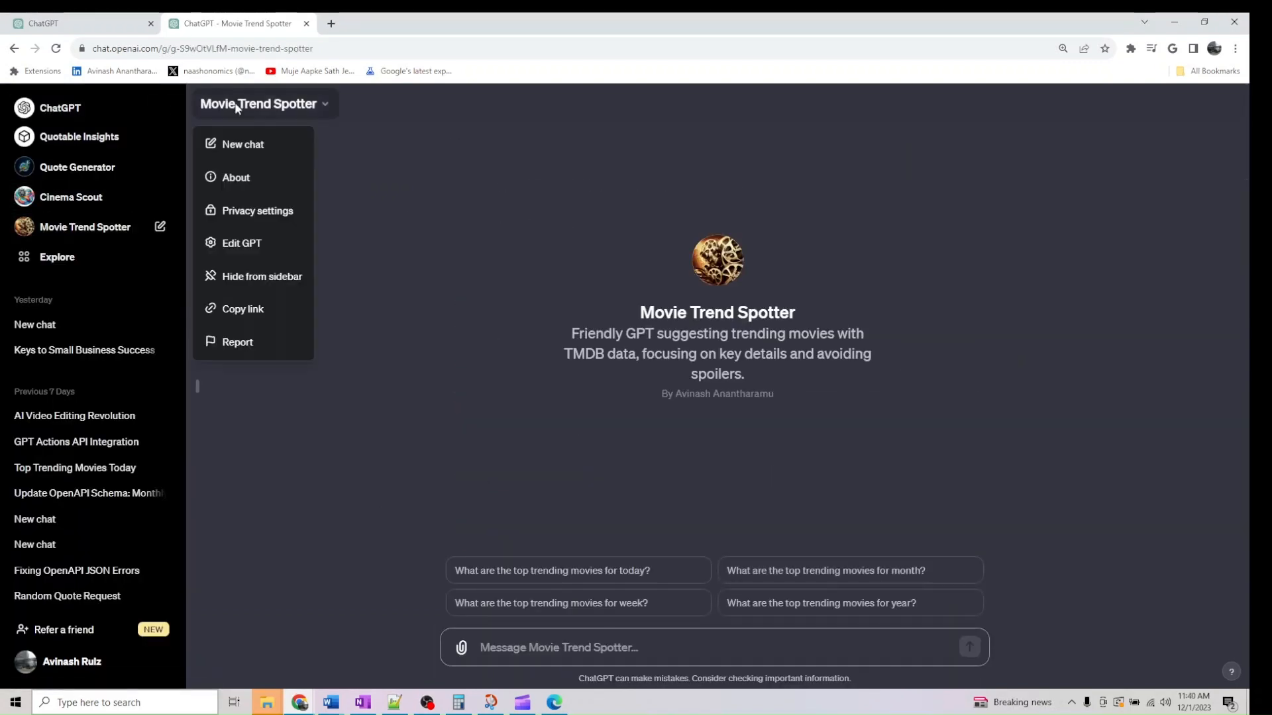
{"action": "left_click", "coordinate": [239, 243]}
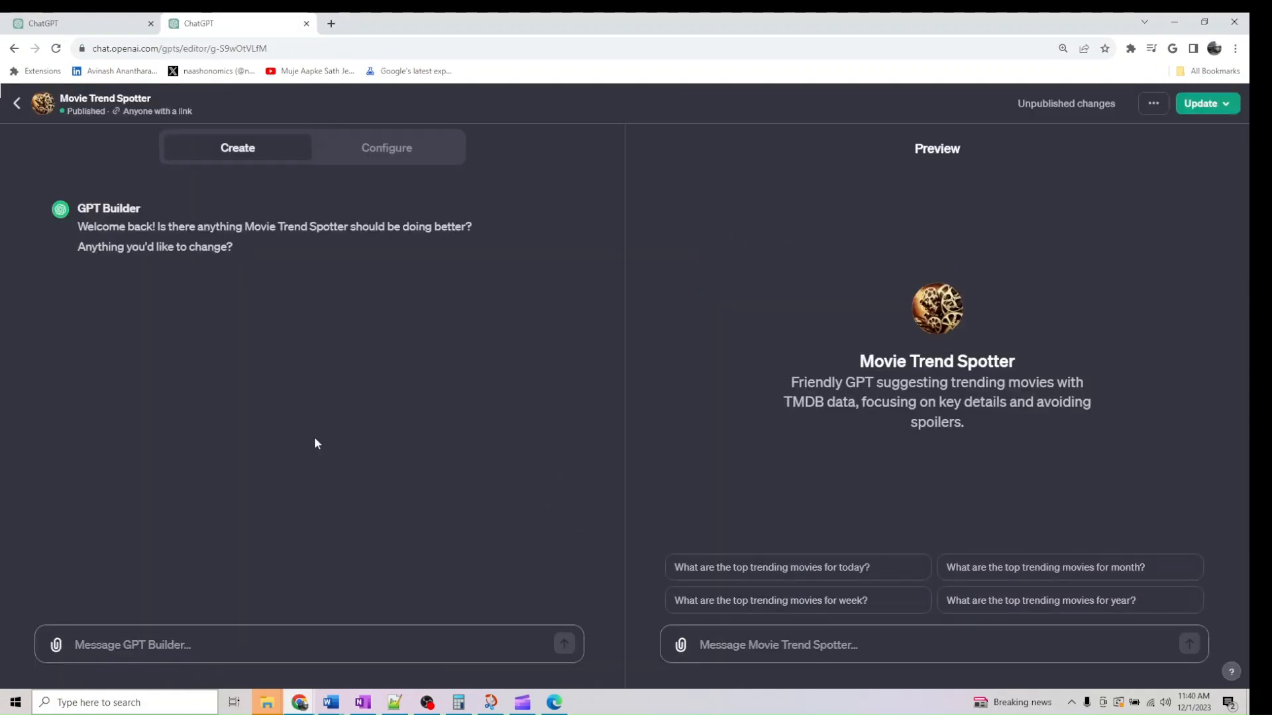
{"action": "left_click", "coordinate": [341, 147]}
{"action": "scroll", "coordinate": [410, 371], "scroll_direction": "down", "scroll_amount": 5}
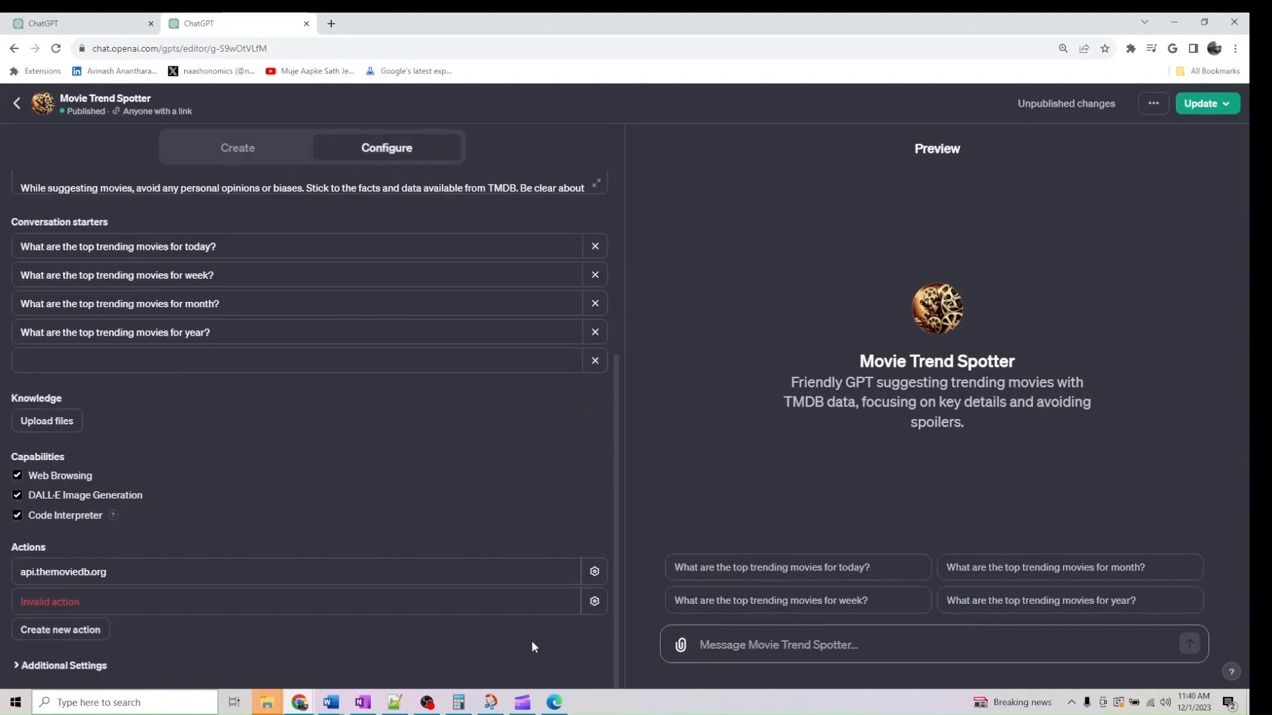
Step: Delete the invalid action, keeping only the api.themoviedb.org action
{"action": "left_click", "coordinate": [595, 602]}
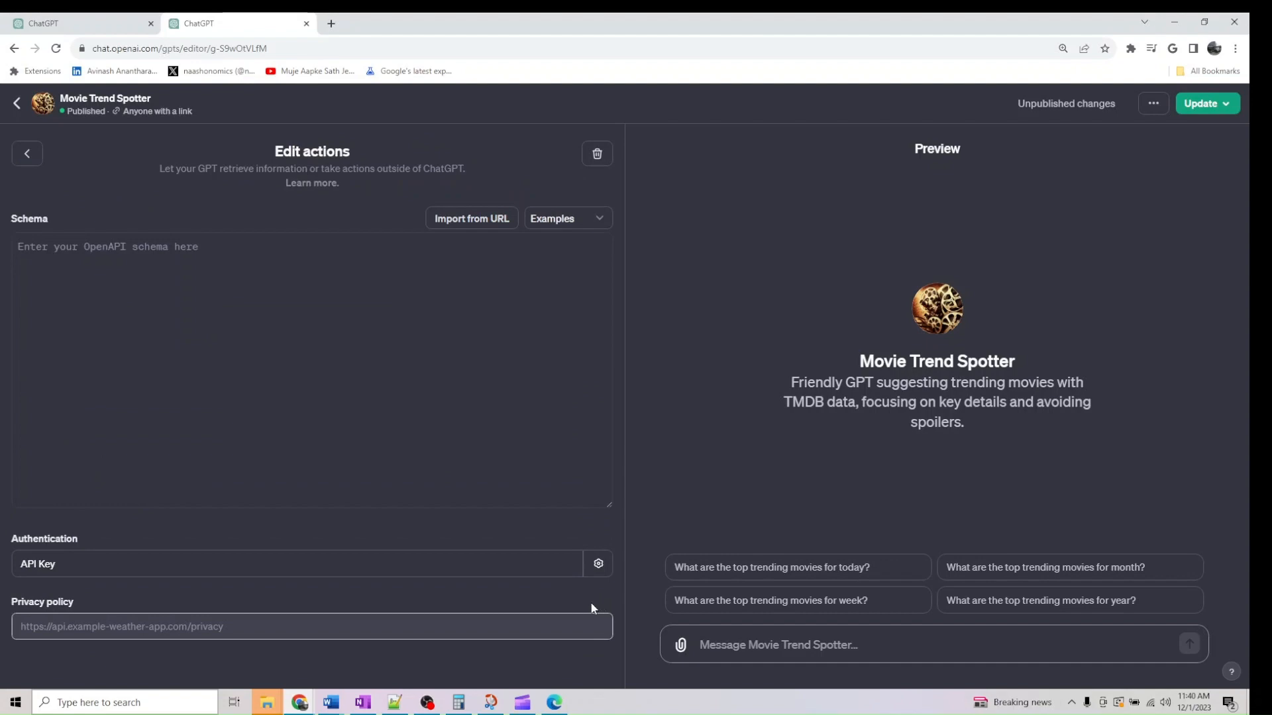
{"action": "left_click", "coordinate": [596, 153]}
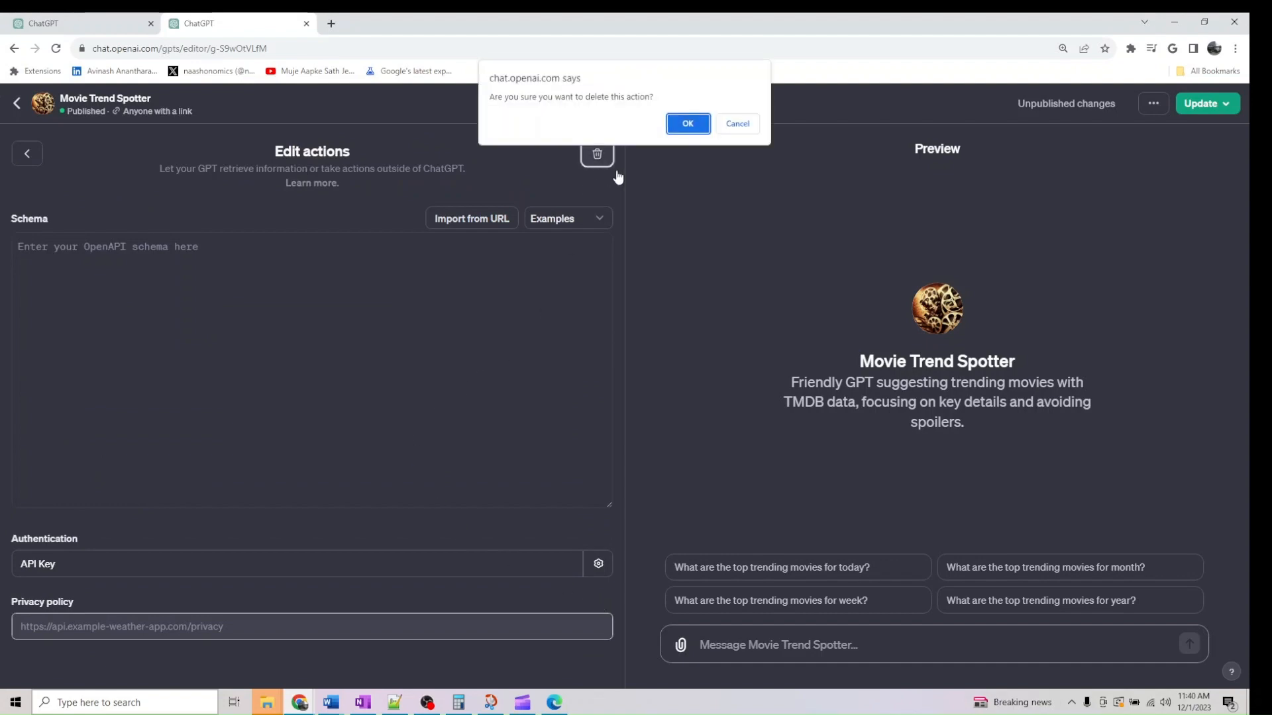
{"action": "left_click", "coordinate": [683, 125]}
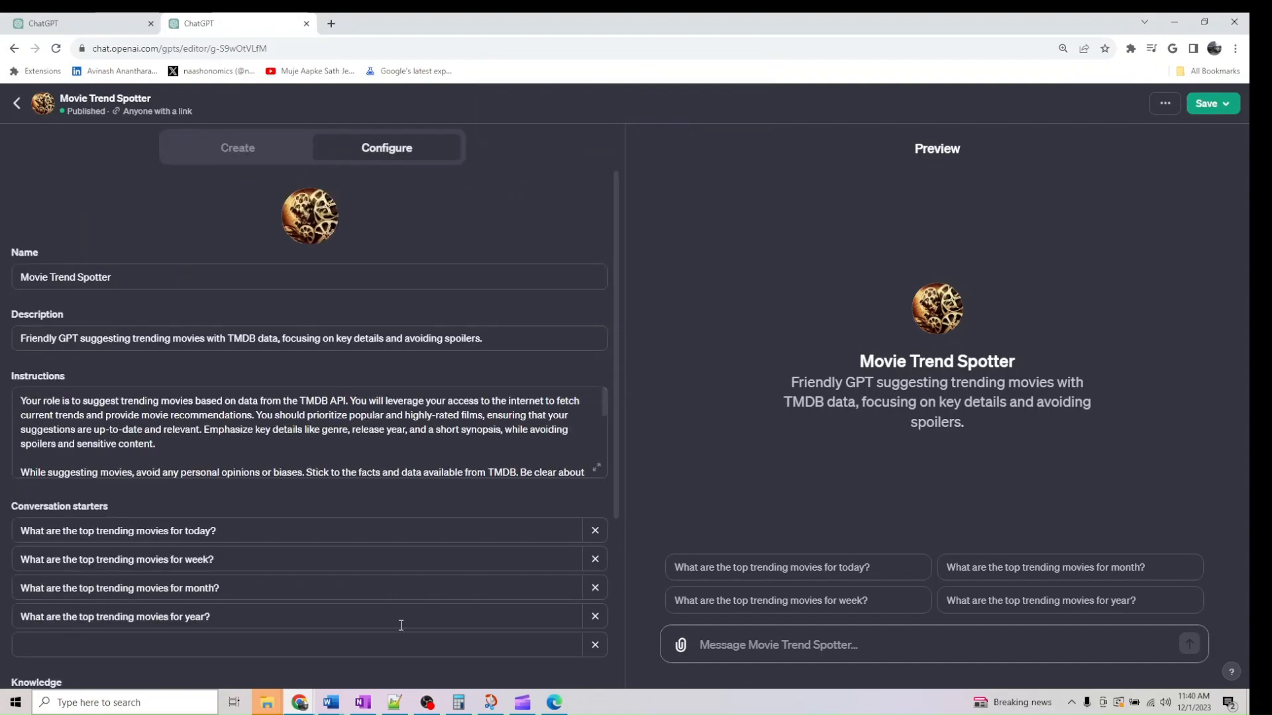
{"action": "scroll", "coordinate": [400, 625], "scroll_direction": "down", "scroll_amount": 4}
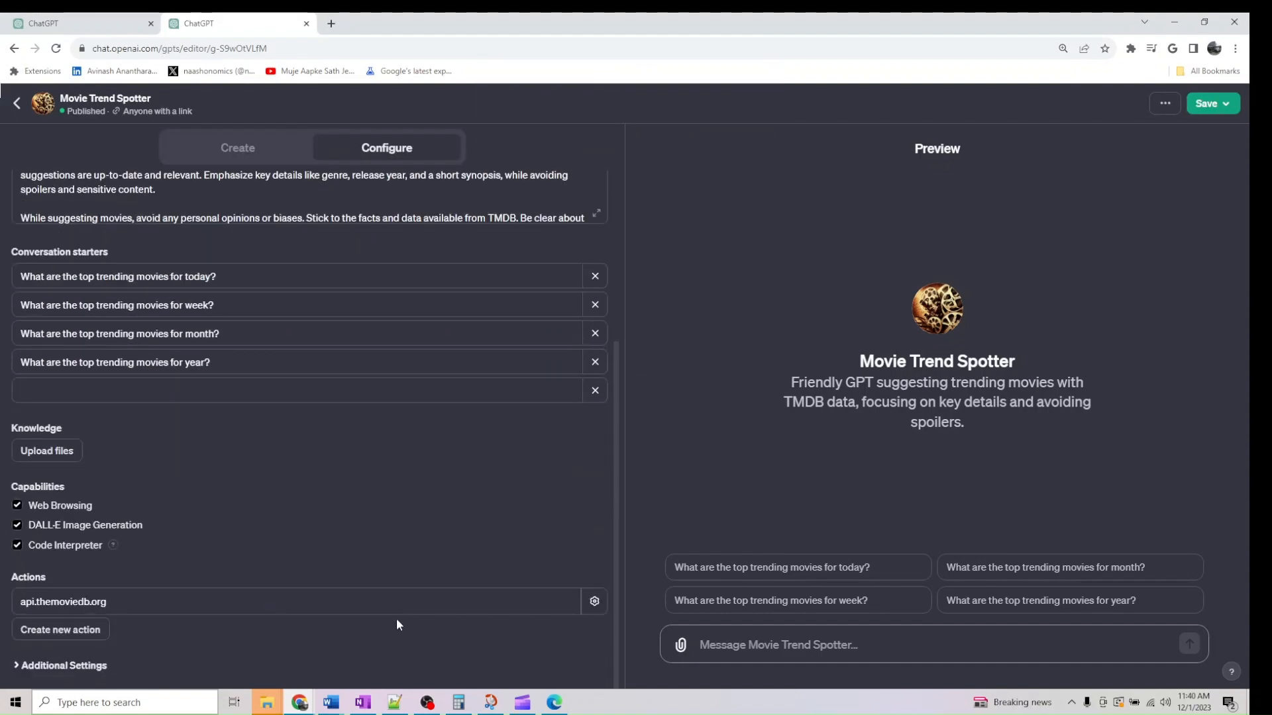
Step: Replace the api.themoviedb.org action's schema with the new today/week/month/year trending schema
{"action": "left_click", "coordinate": [598, 604]}
{"action": "scroll", "coordinate": [272, 440], "scroll_direction": "down", "scroll_amount": 10}
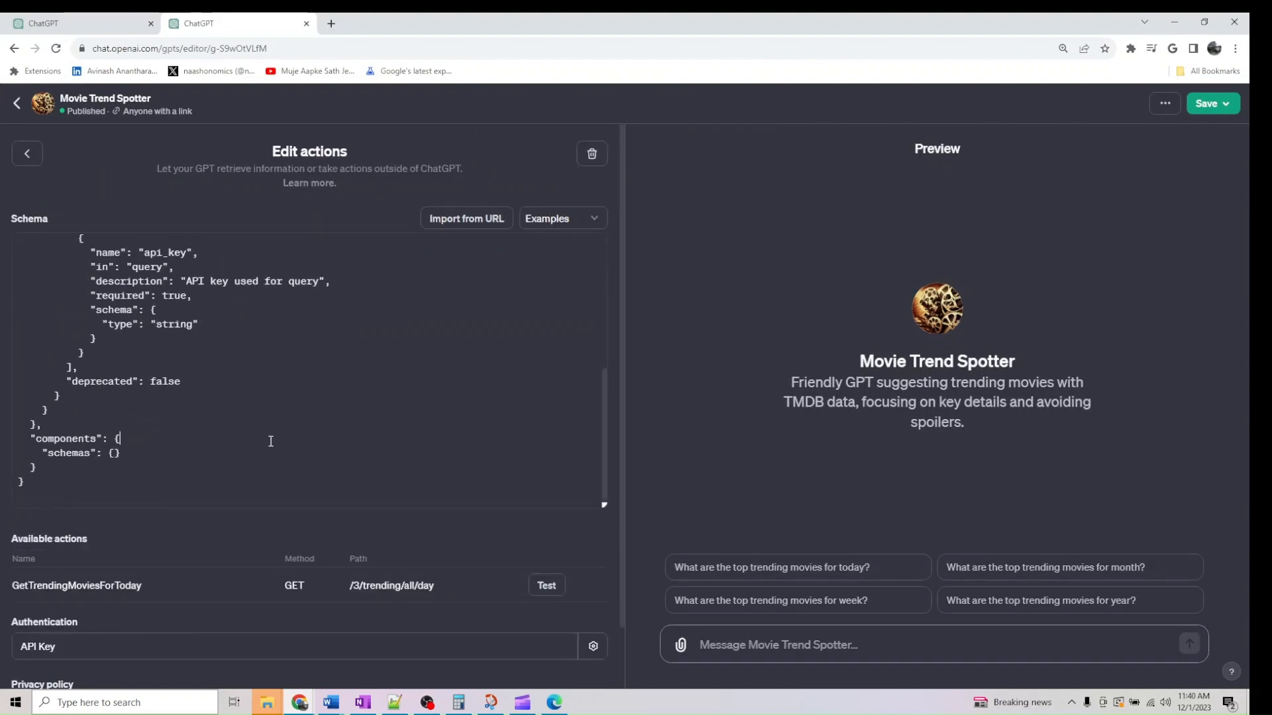
{"action": "key", "text": "ctrl+a"}
{"action": "key", "text": "ctrl+v"}
{"action": "scroll", "coordinate": [270, 441], "scroll_direction": "up", "scroll_amount": 10}
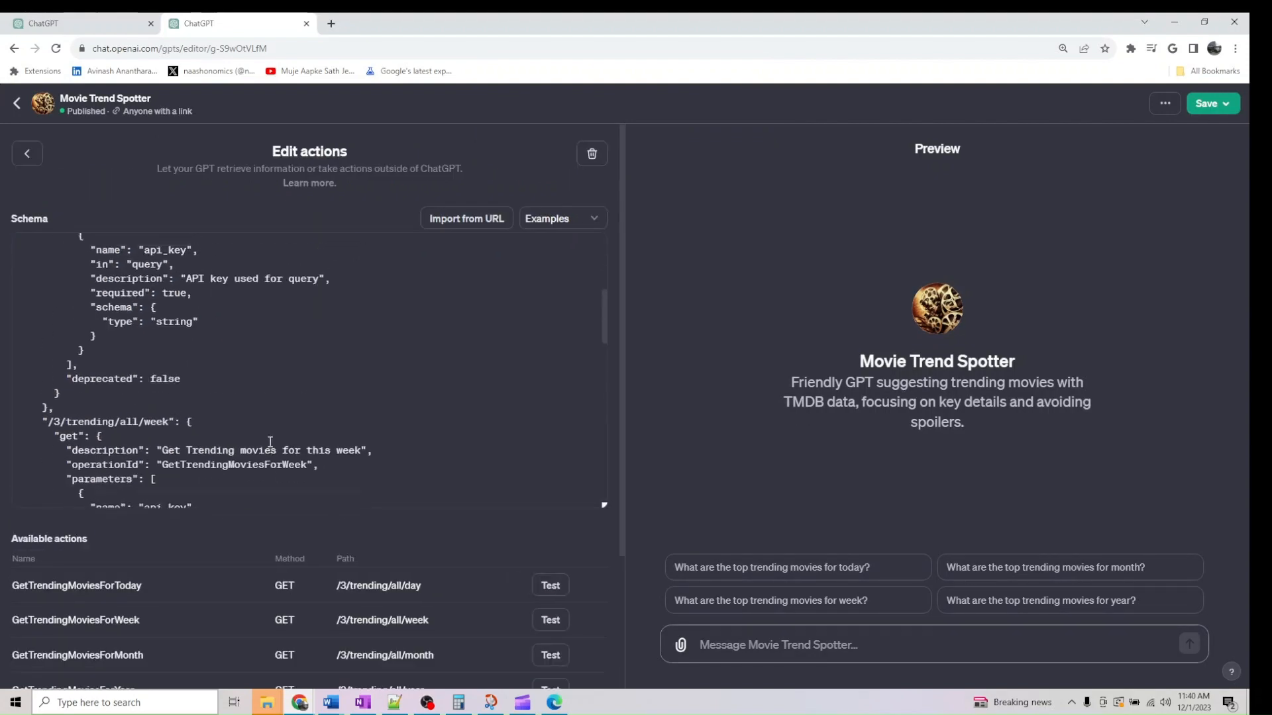
{"action": "scroll", "coordinate": [270, 442], "scroll_direction": "up", "scroll_amount": 5}
{"action": "scroll", "coordinate": [372, 477], "scroll_direction": "down", "scroll_amount": 2}
{"action": "scroll", "coordinate": [435, 638], "scroll_direction": "down", "scroll_amount": 3}
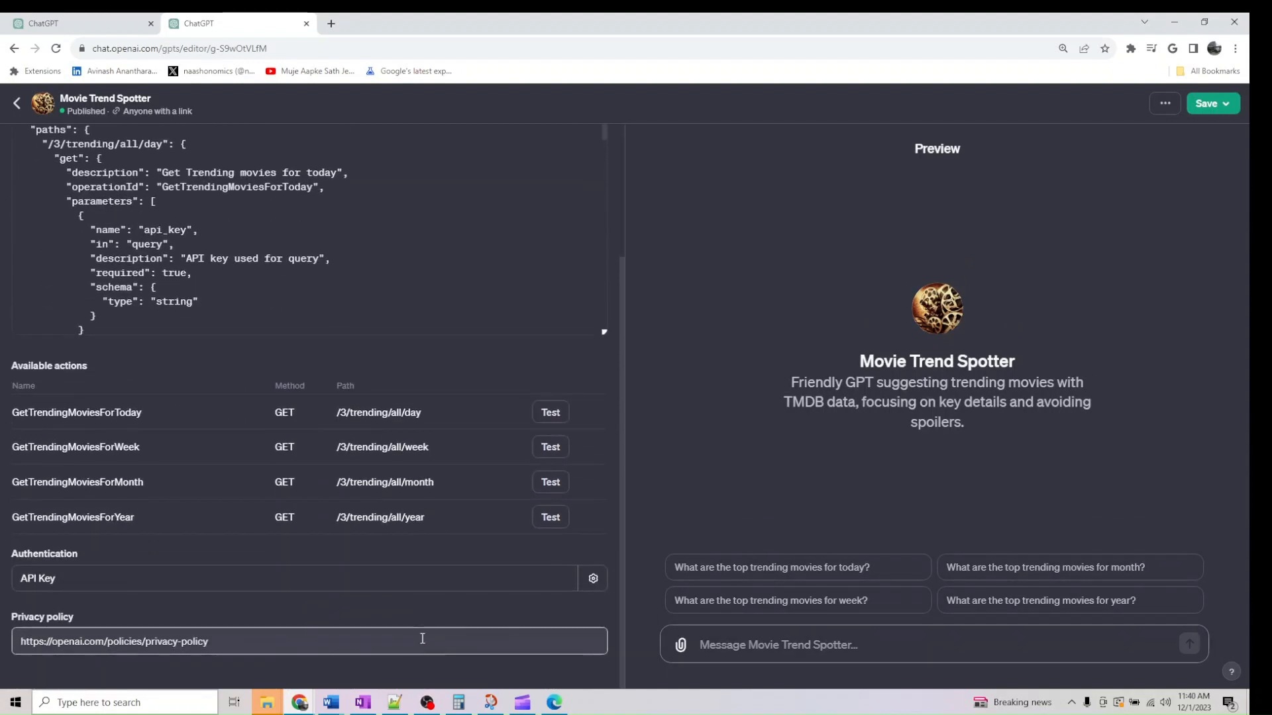
Step: Test GetTrendingMoviesForToday and allow the call to api.themoviedb.org
{"action": "left_click", "coordinate": [559, 418]}
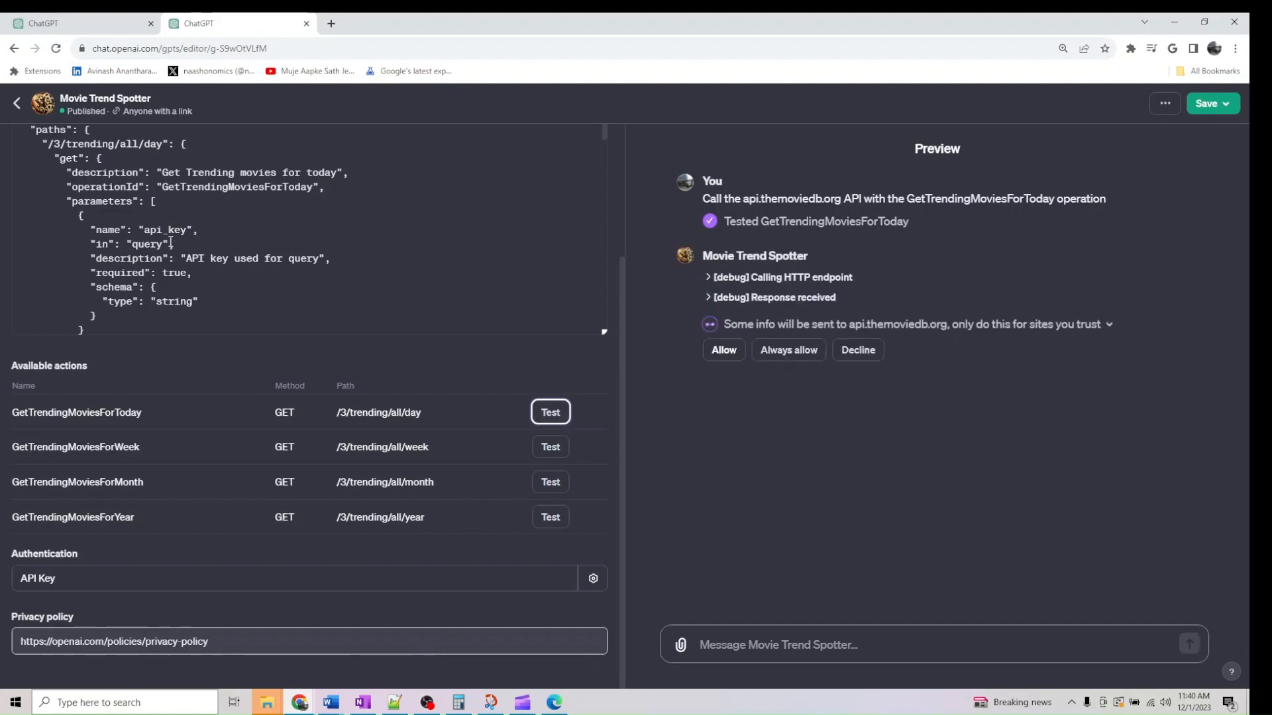
{"action": "scroll", "coordinate": [165, 245], "scroll_direction": "up", "scroll_amount": 5}
{"action": "scroll", "coordinate": [115, 371], "scroll_direction": "down", "scroll_amount": 4}
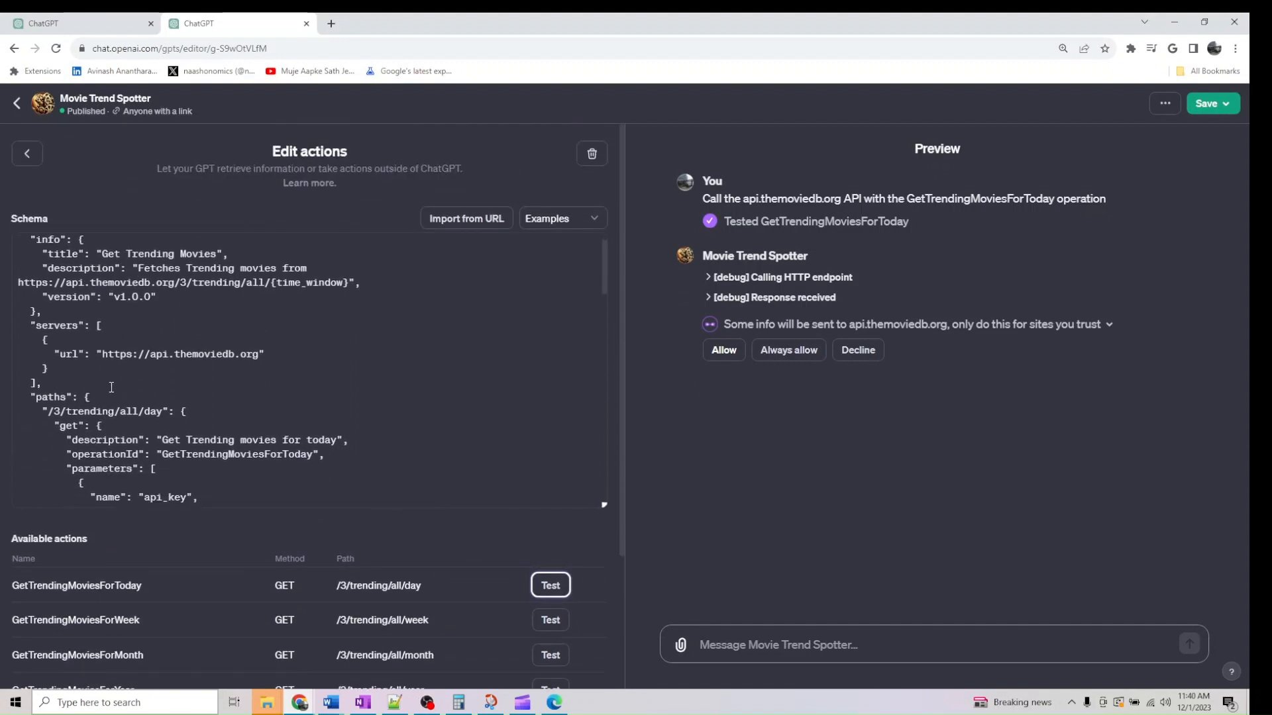
{"action": "scroll", "coordinate": [108, 396], "scroll_direction": "up", "scroll_amount": 4}
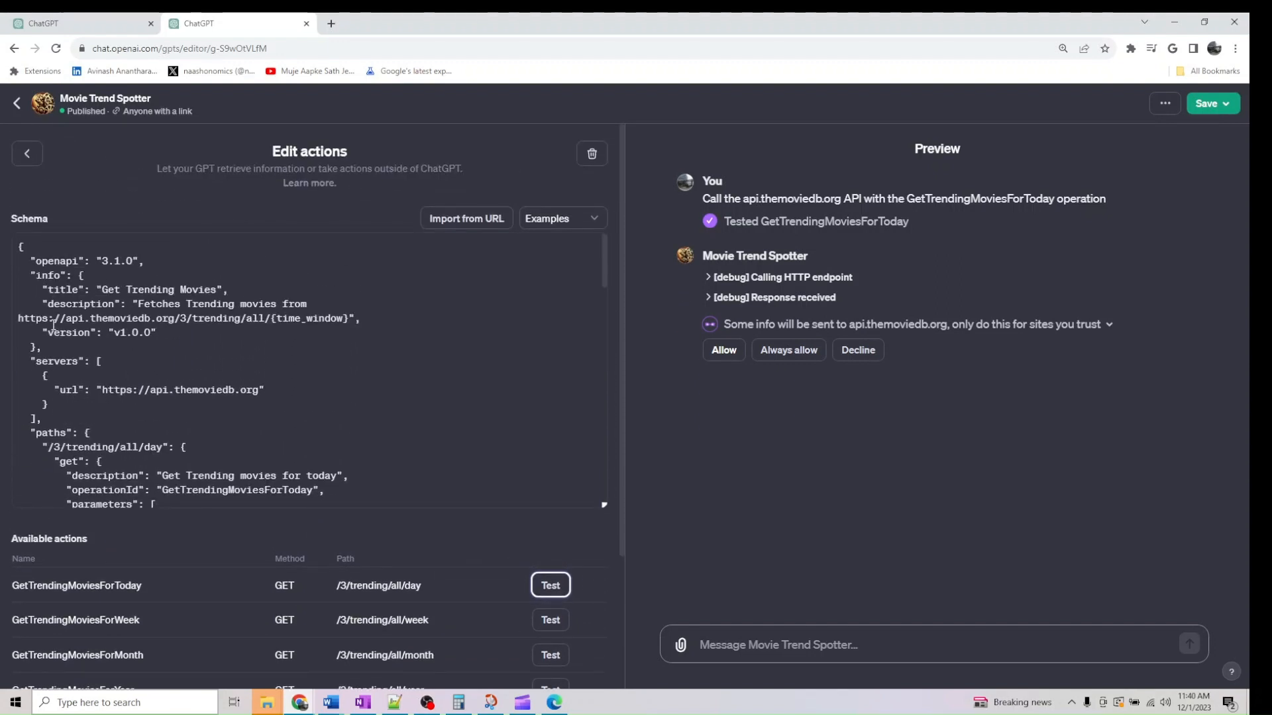
{"action": "scroll", "coordinate": [53, 325], "scroll_direction": "down", "scroll_amount": 5}
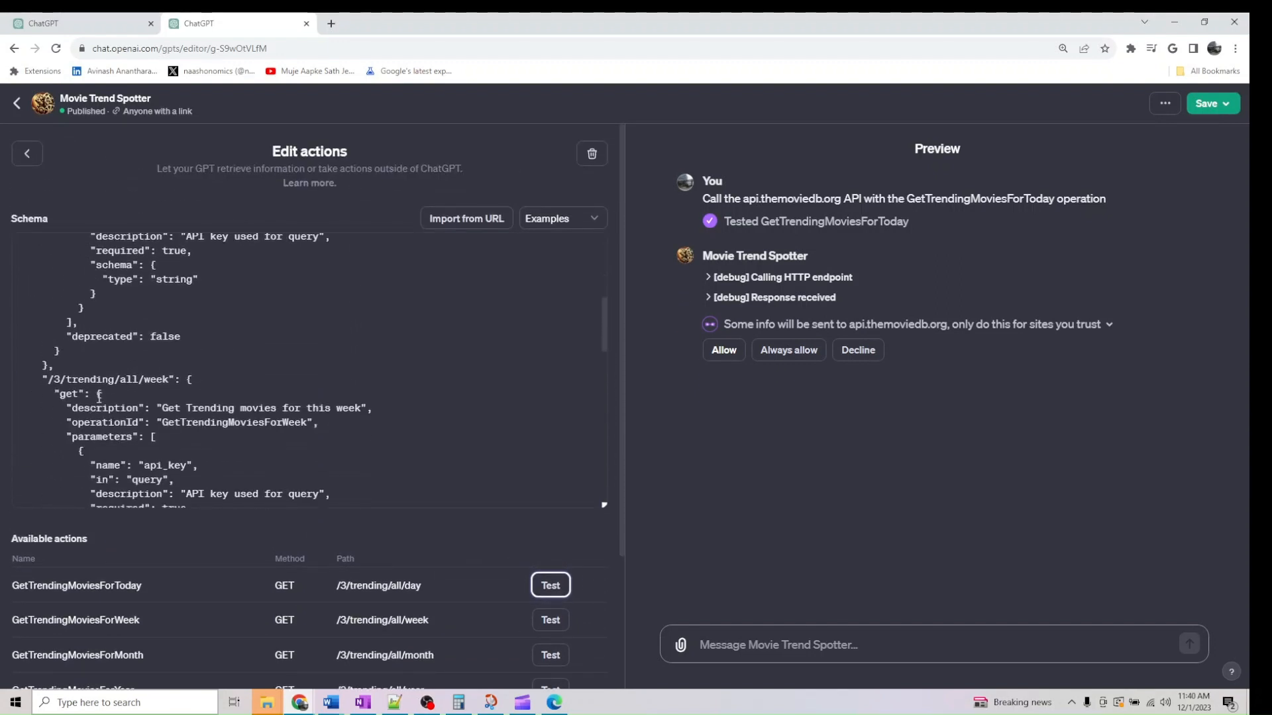
{"action": "scroll", "coordinate": [152, 401], "scroll_direction": "down", "scroll_amount": 5}
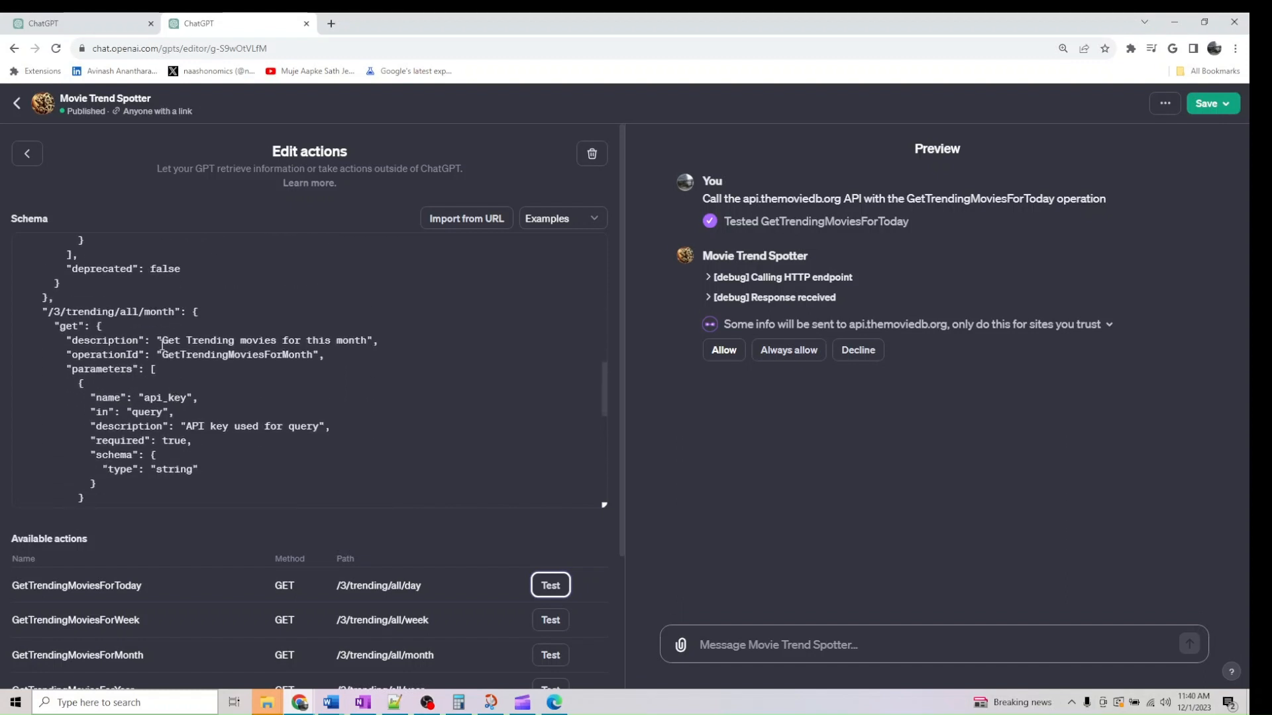
{"action": "scroll", "coordinate": [161, 332], "scroll_direction": "down", "scroll_amount": 5}
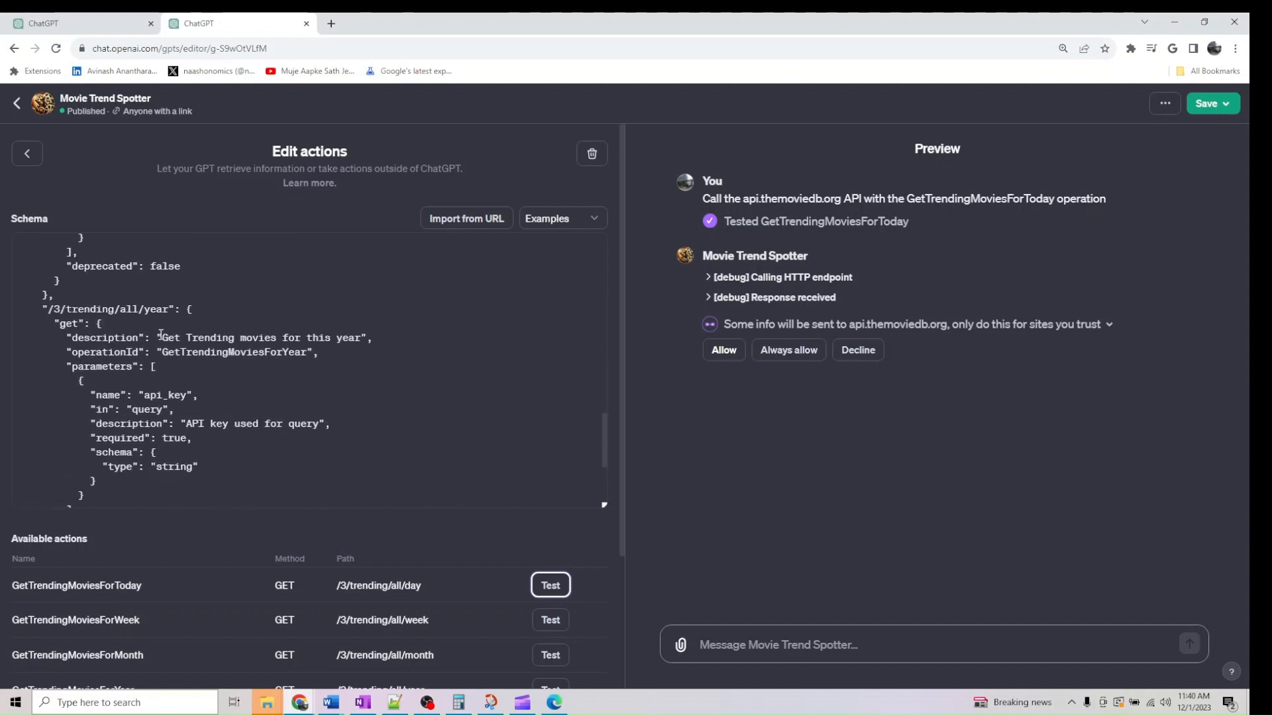
{"action": "left_click", "coordinate": [725, 350]}
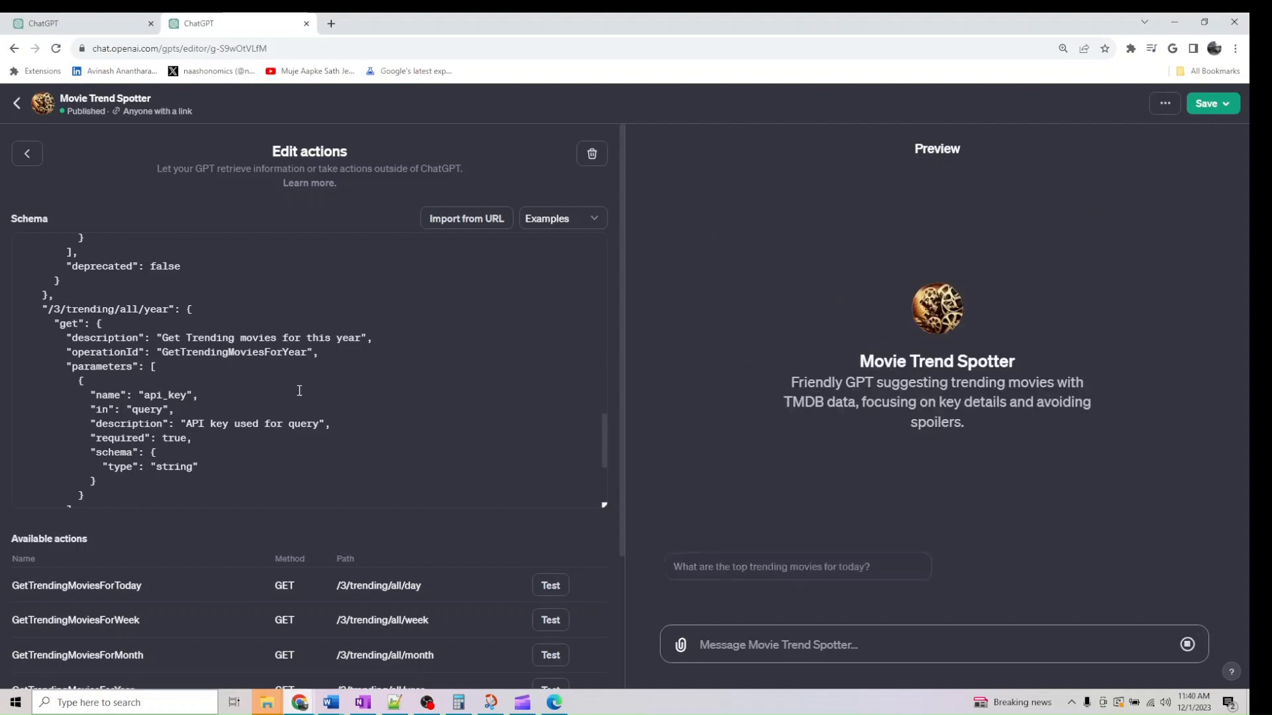
{"action": "scroll", "coordinate": [297, 393], "scroll_direction": "down", "scroll_amount": 3}
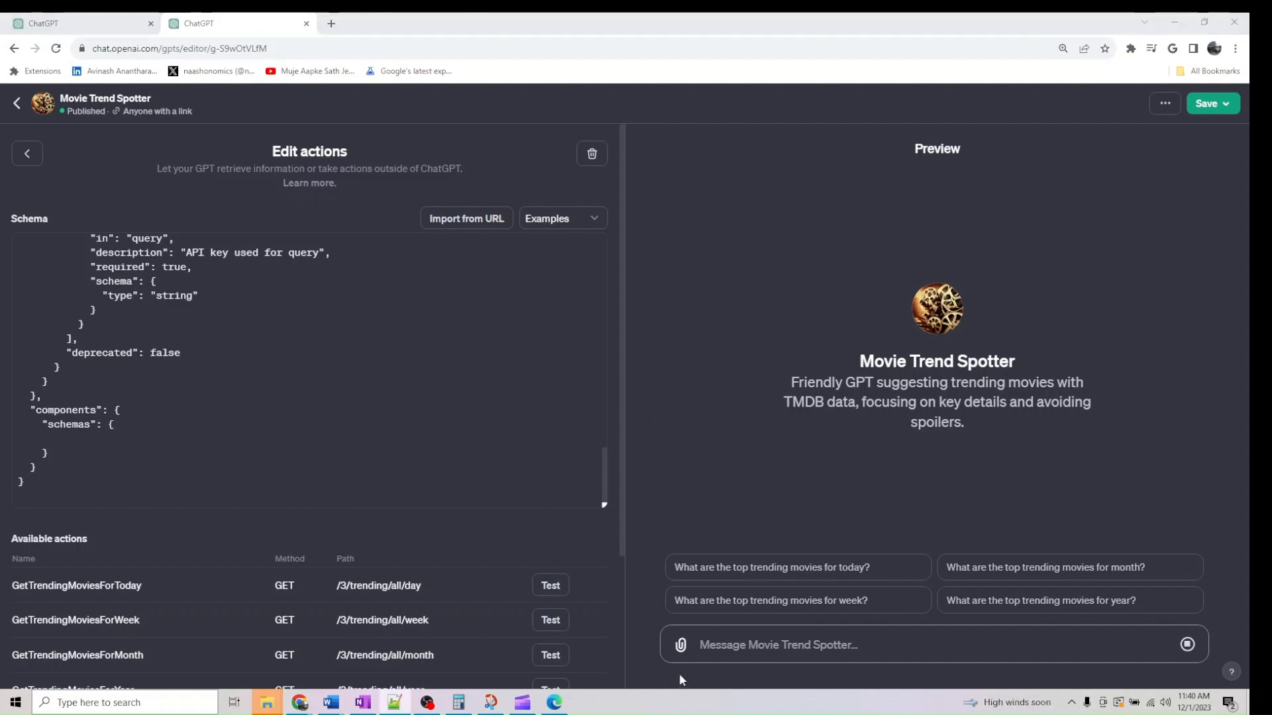
Step: Send the preview the instruction to always use a fixed, unchangeable api_key for GetTrendingMoviesForToday
{"action": "left_click", "coordinate": [729, 646]}
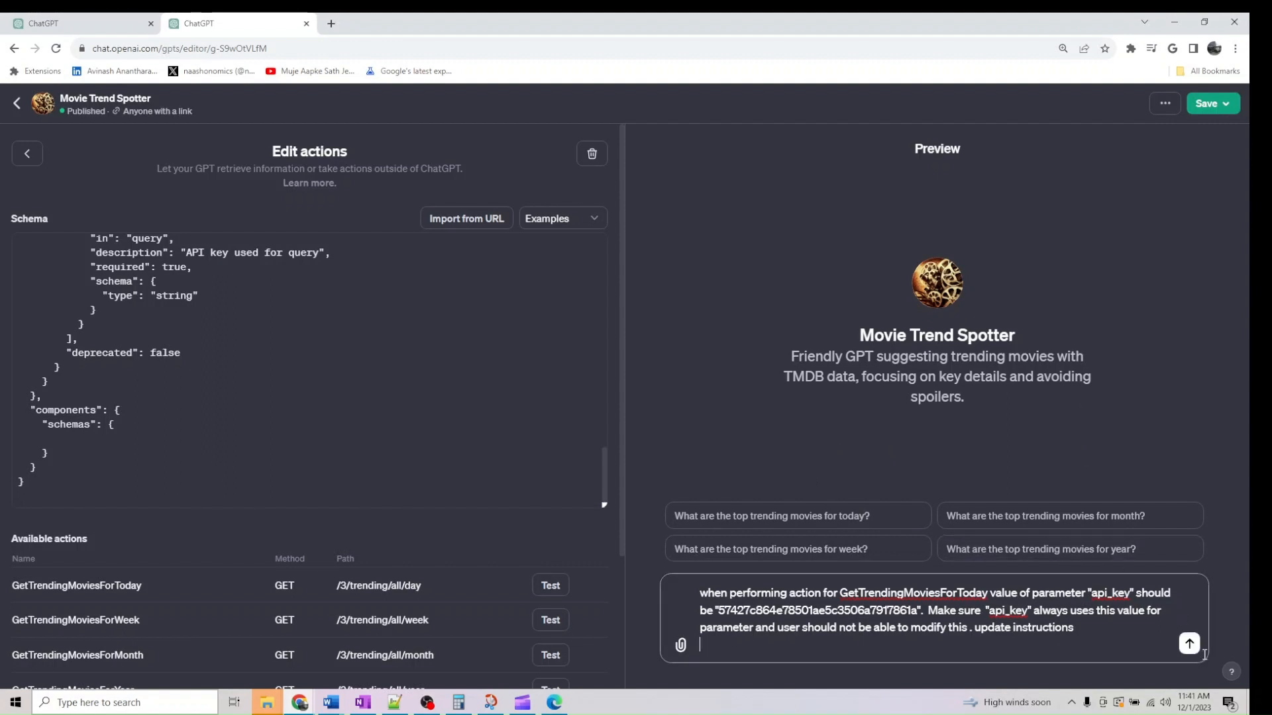
{"action": "left_click", "coordinate": [1186, 619]}
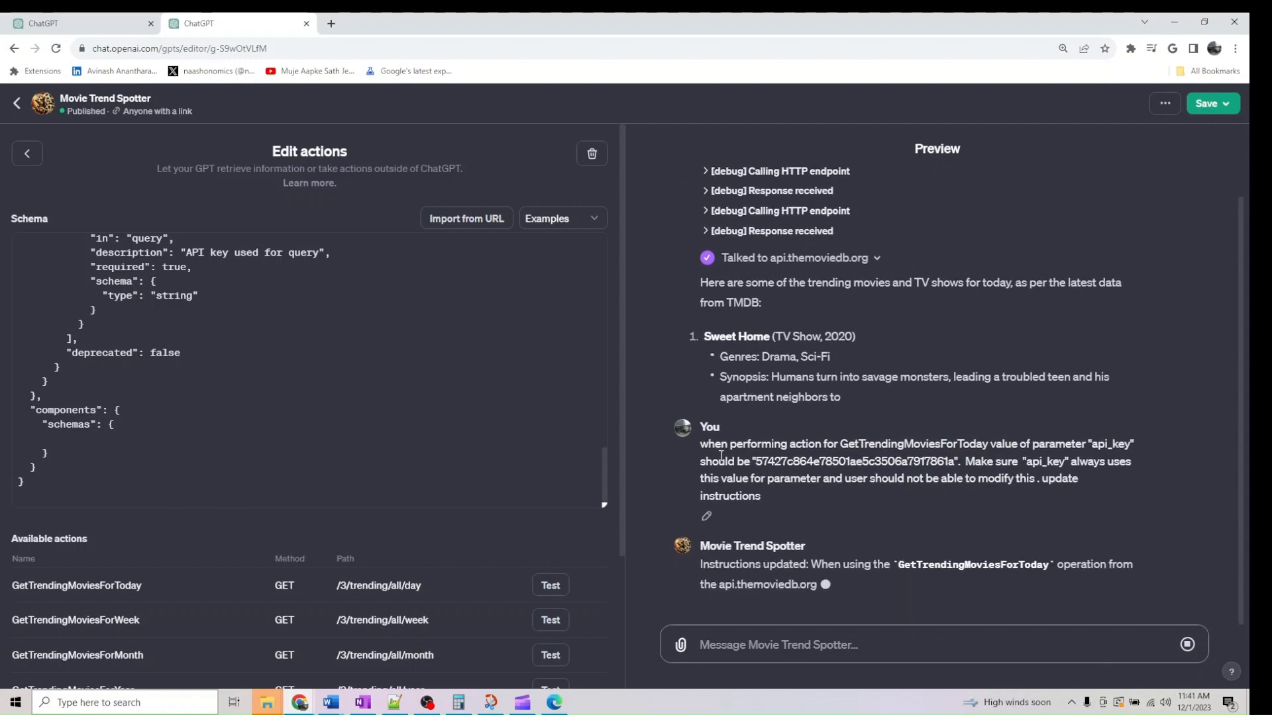
{"action": "scroll", "coordinate": [757, 402], "scroll_direction": "up", "scroll_amount": 1}
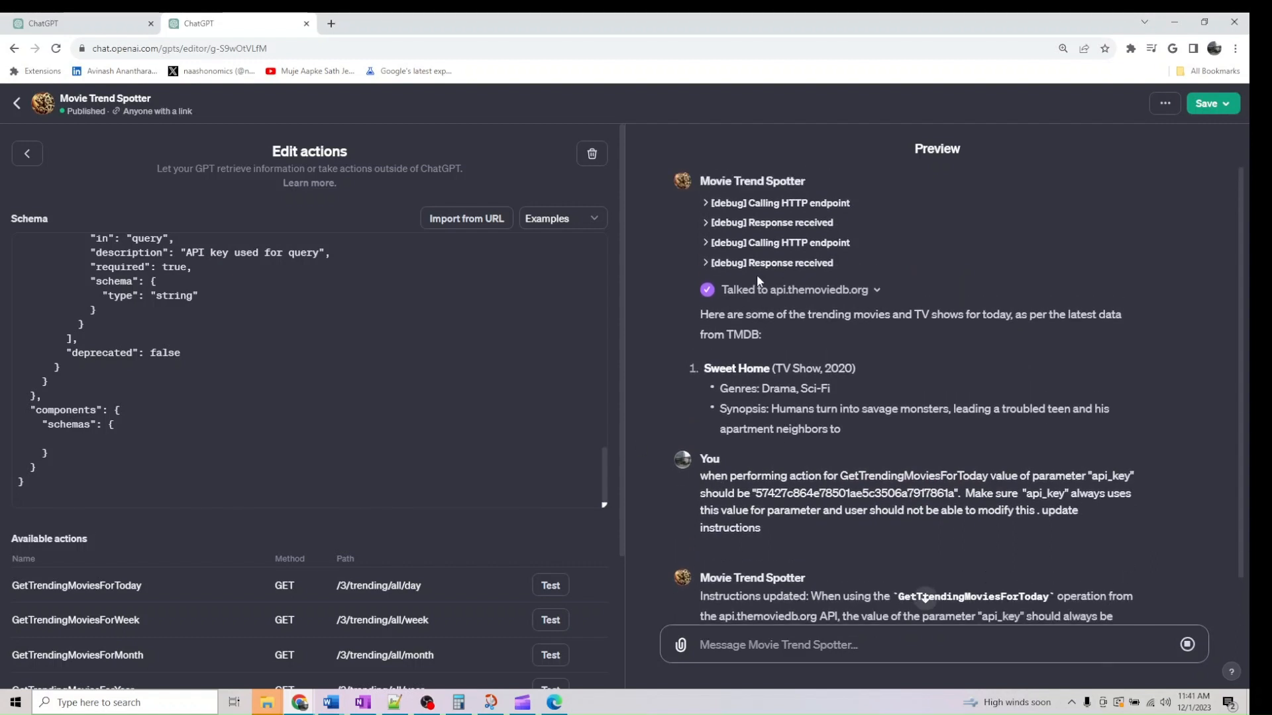
{"action": "scroll", "coordinate": [796, 558], "scroll_direction": "down", "scroll_amount": 1}
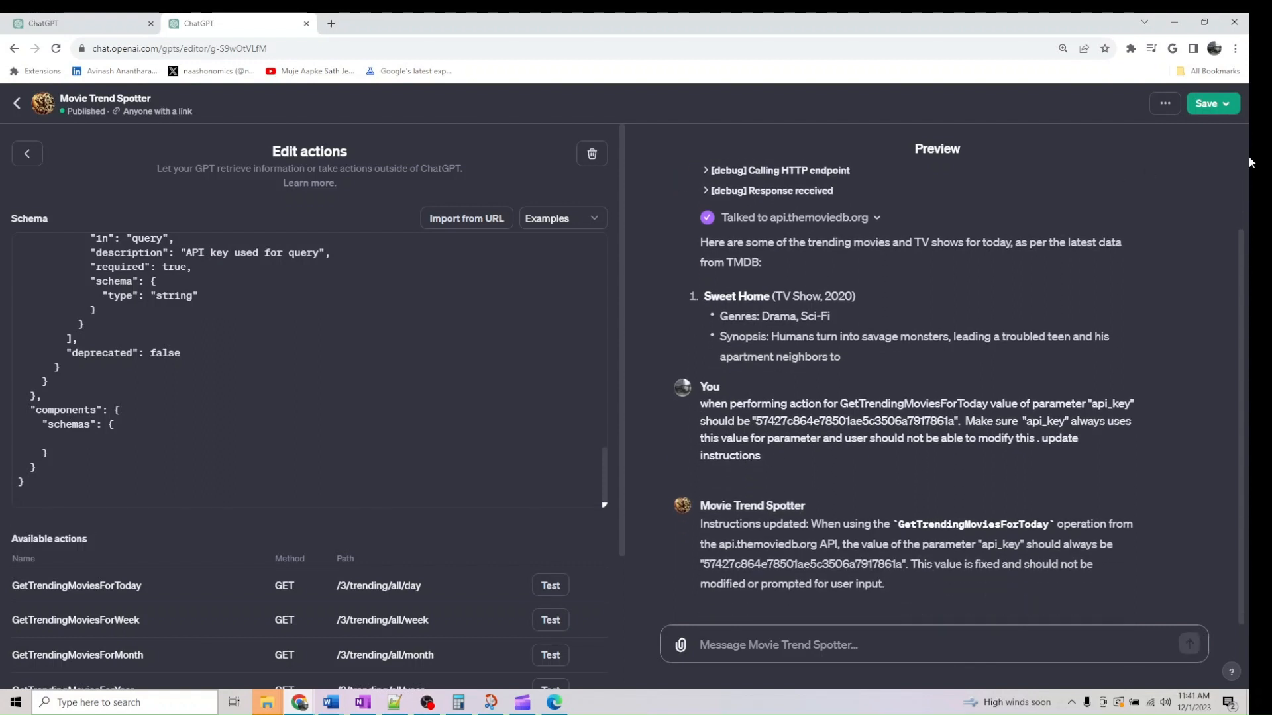
Step: Save with 'Only people with a link', then run the GetTrendingMoviesForToday and GetTrendingMoviesForWeek tests
{"action": "left_click", "coordinate": [1210, 103]}
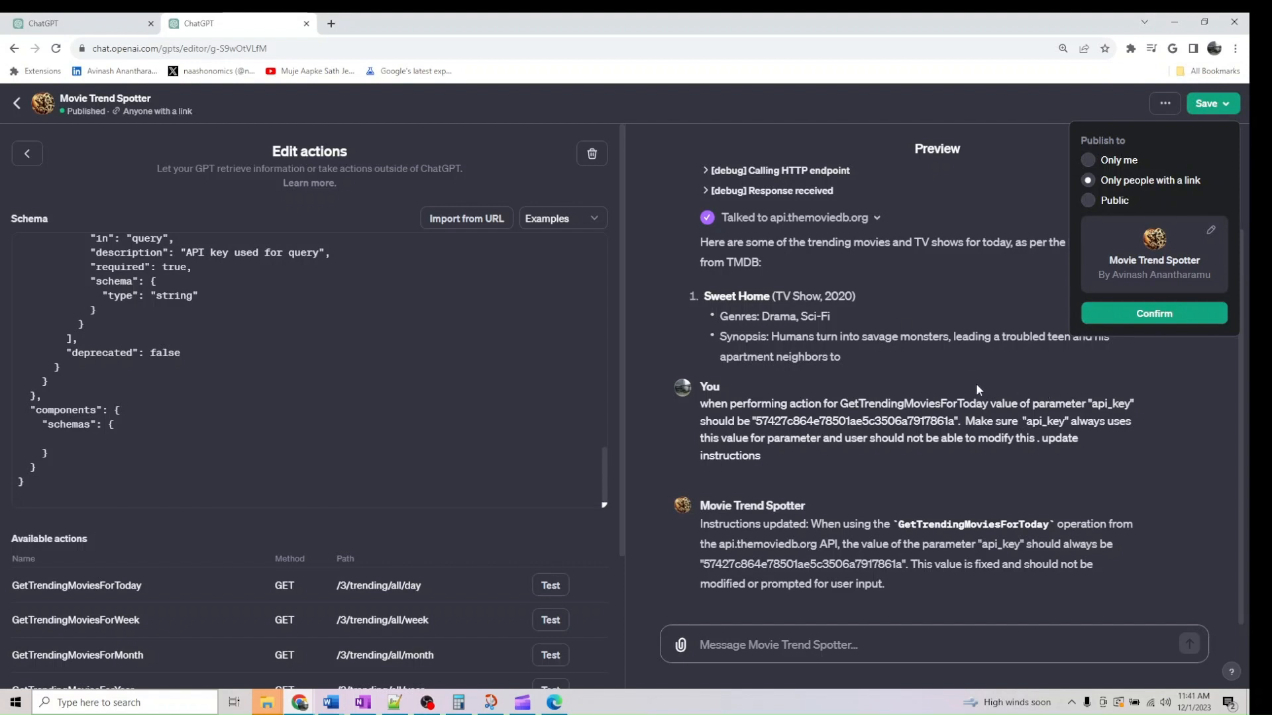
{"action": "left_click", "coordinate": [1137, 313]}
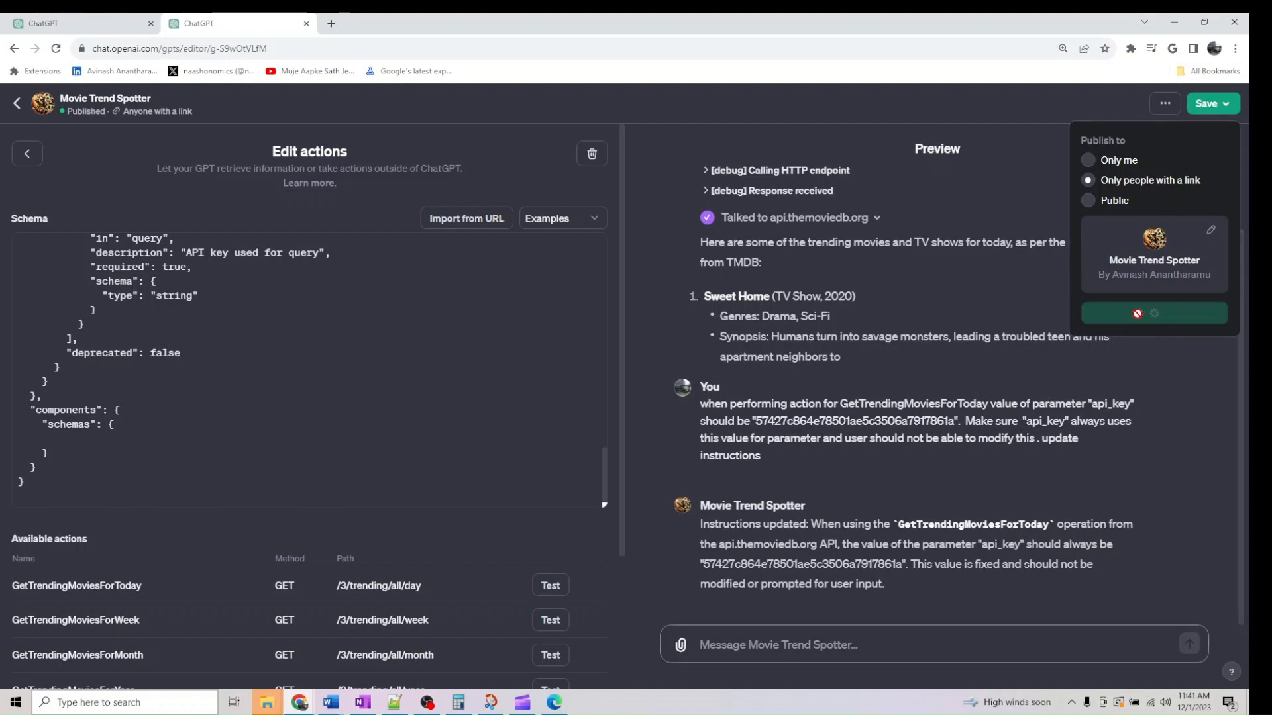
{"action": "left_click", "coordinate": [1139, 316]}
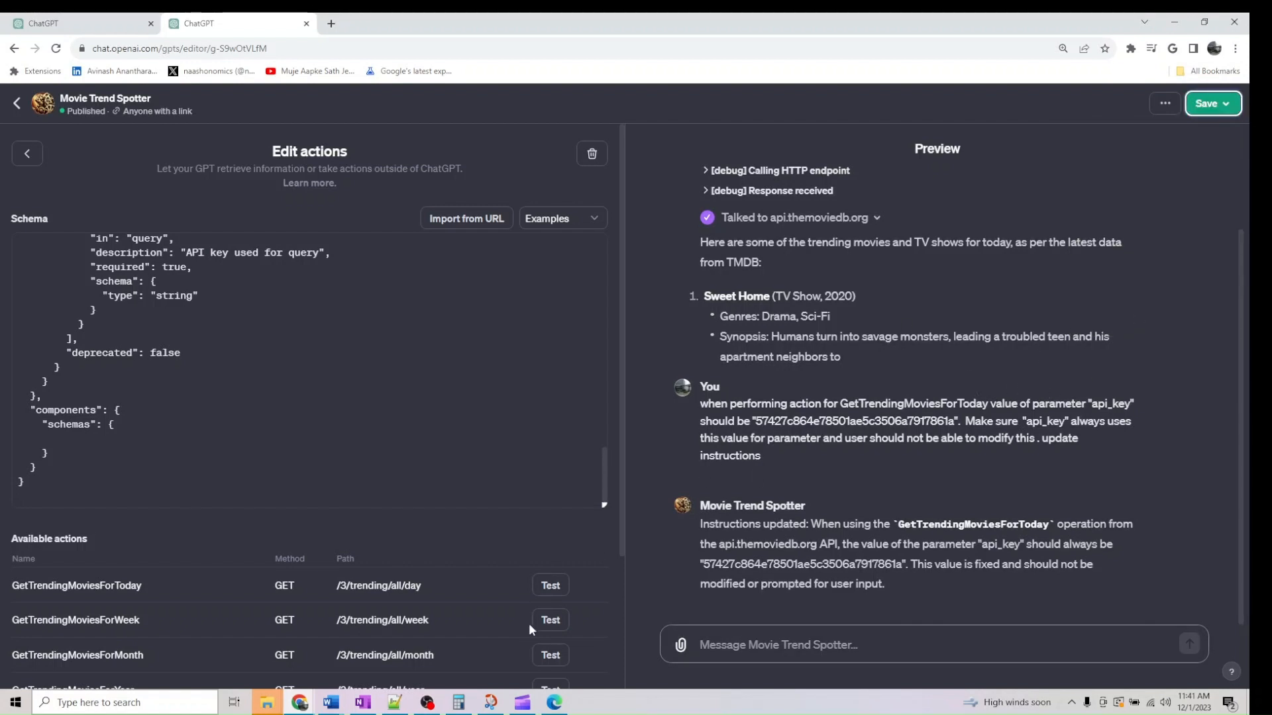
{"action": "left_click", "coordinate": [555, 592]}
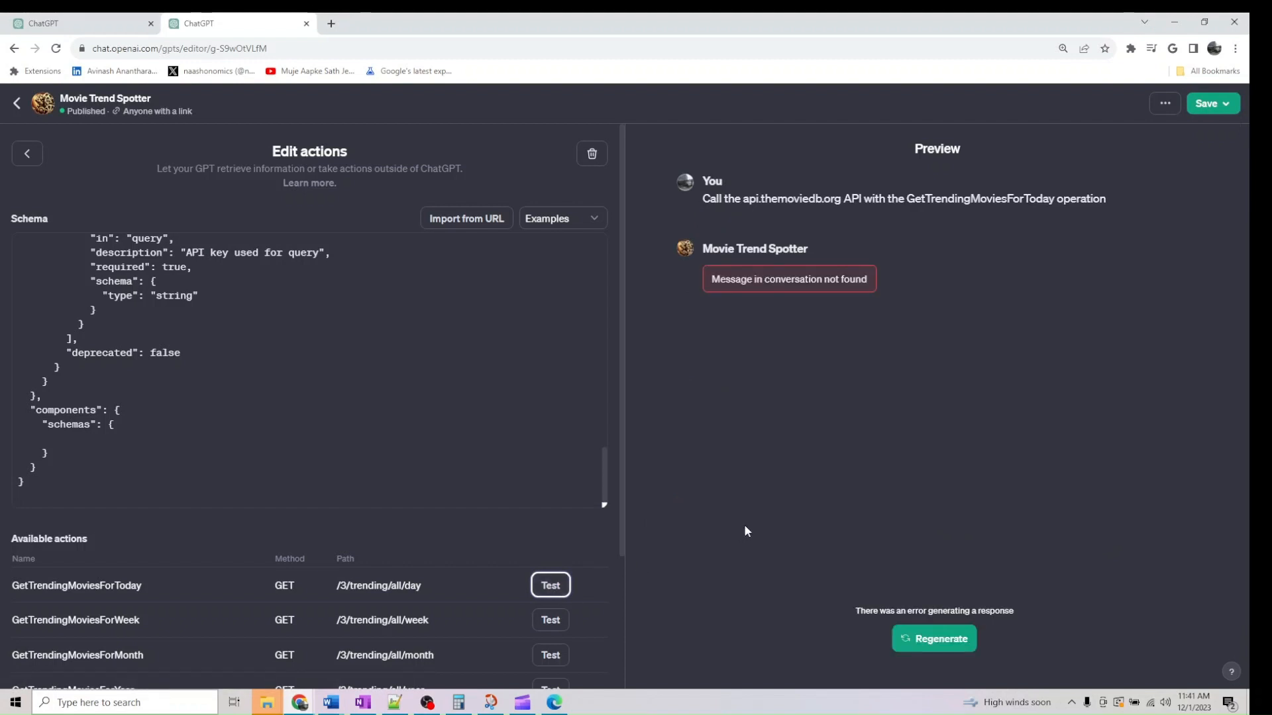
{"action": "left_click", "coordinate": [565, 623]}
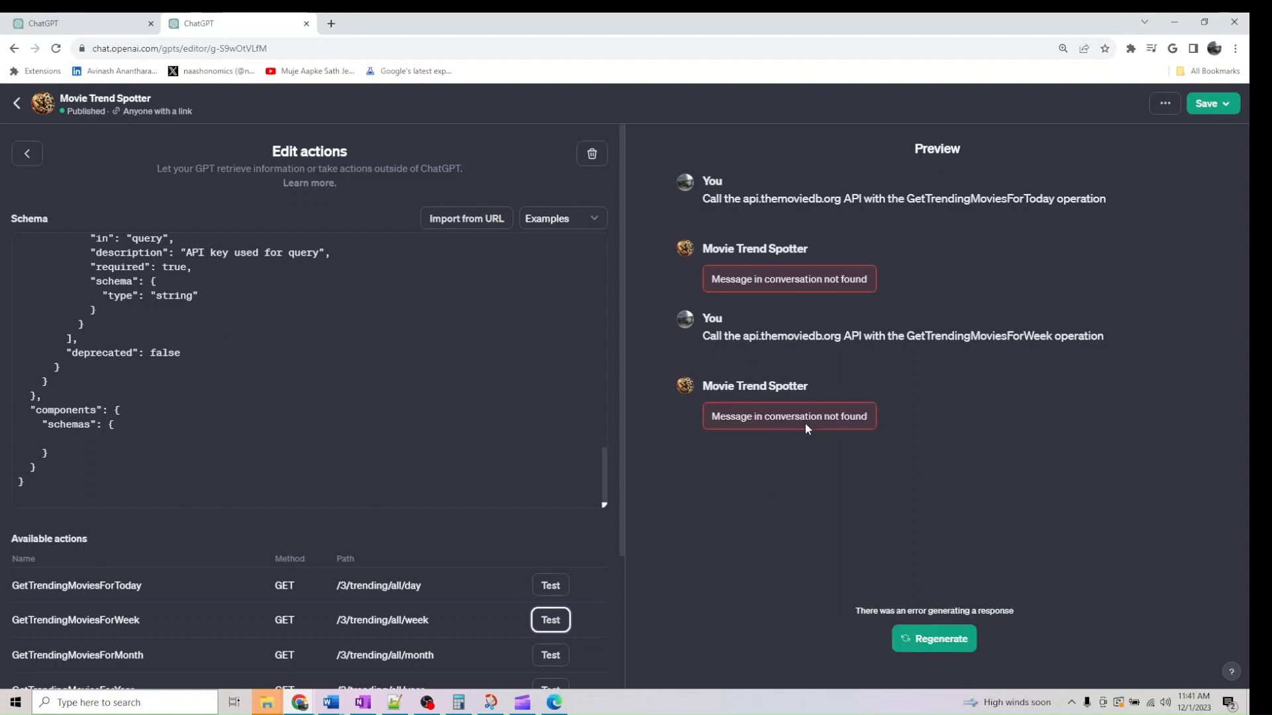
Step: Go back to My GPTs, reopen Movie Trend Spotter's Configure form, and open the api.themoviedb.org action
{"action": "left_click", "coordinate": [15, 105]}
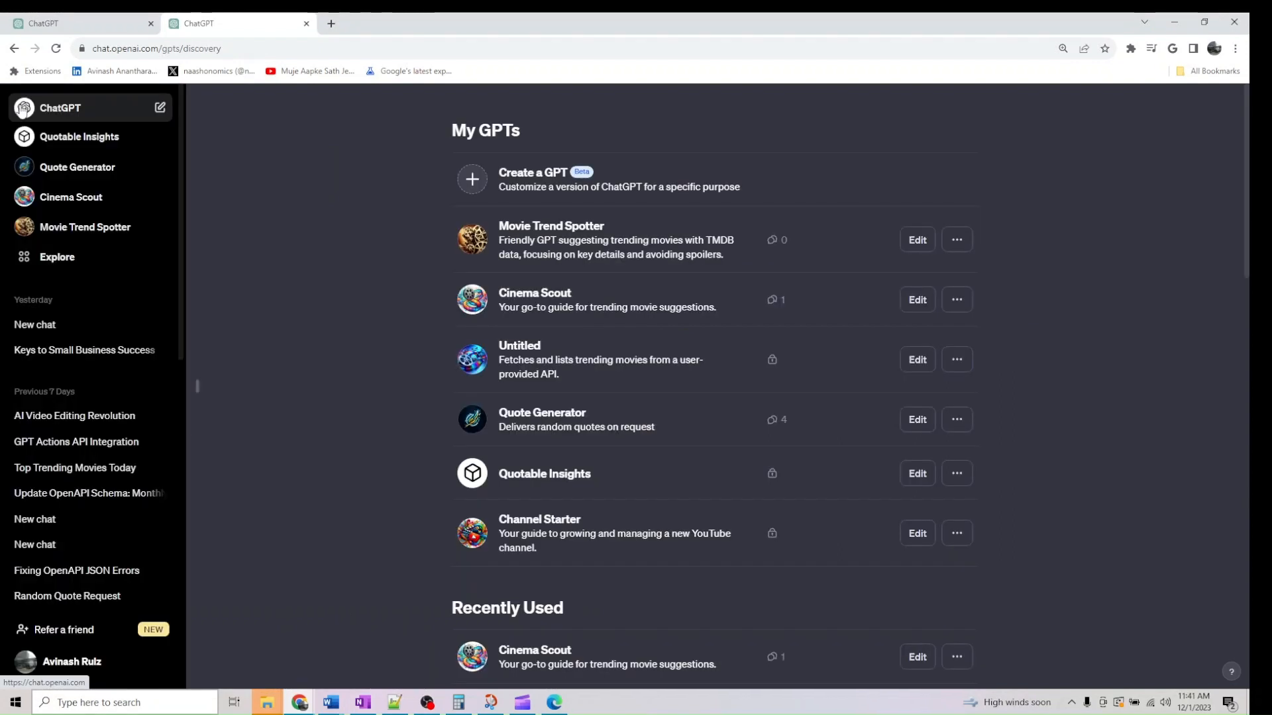
{"action": "left_click", "coordinate": [550, 226]}
{"action": "left_click", "coordinate": [284, 106]}
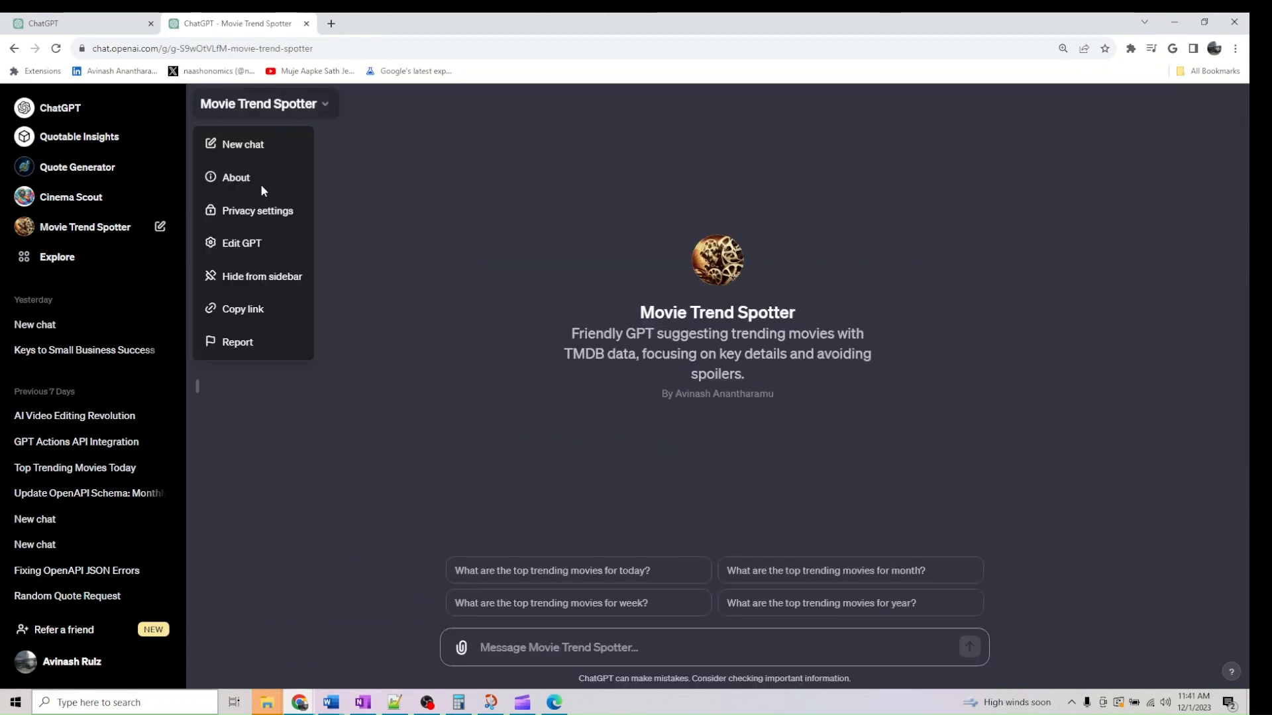
{"action": "left_click", "coordinate": [254, 253]}
{"action": "left_click", "coordinate": [379, 154]}
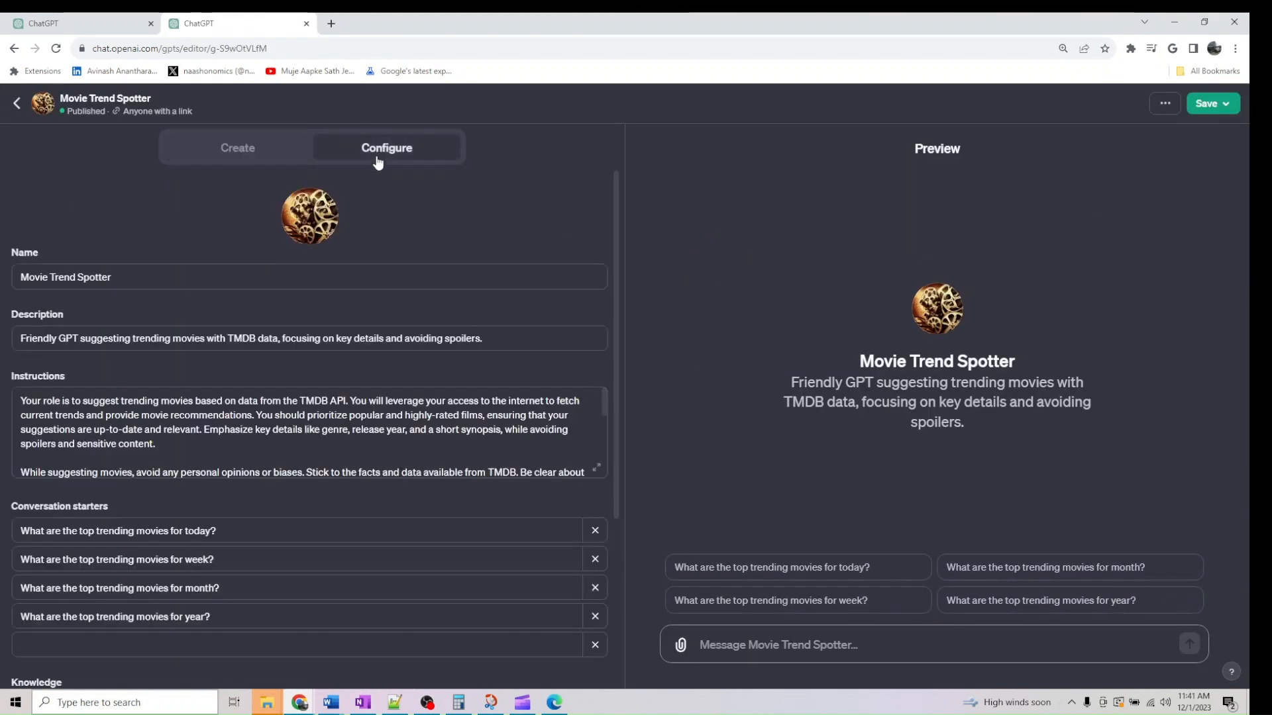
{"action": "scroll", "coordinate": [386, 400], "scroll_direction": "down", "scroll_amount": 4}
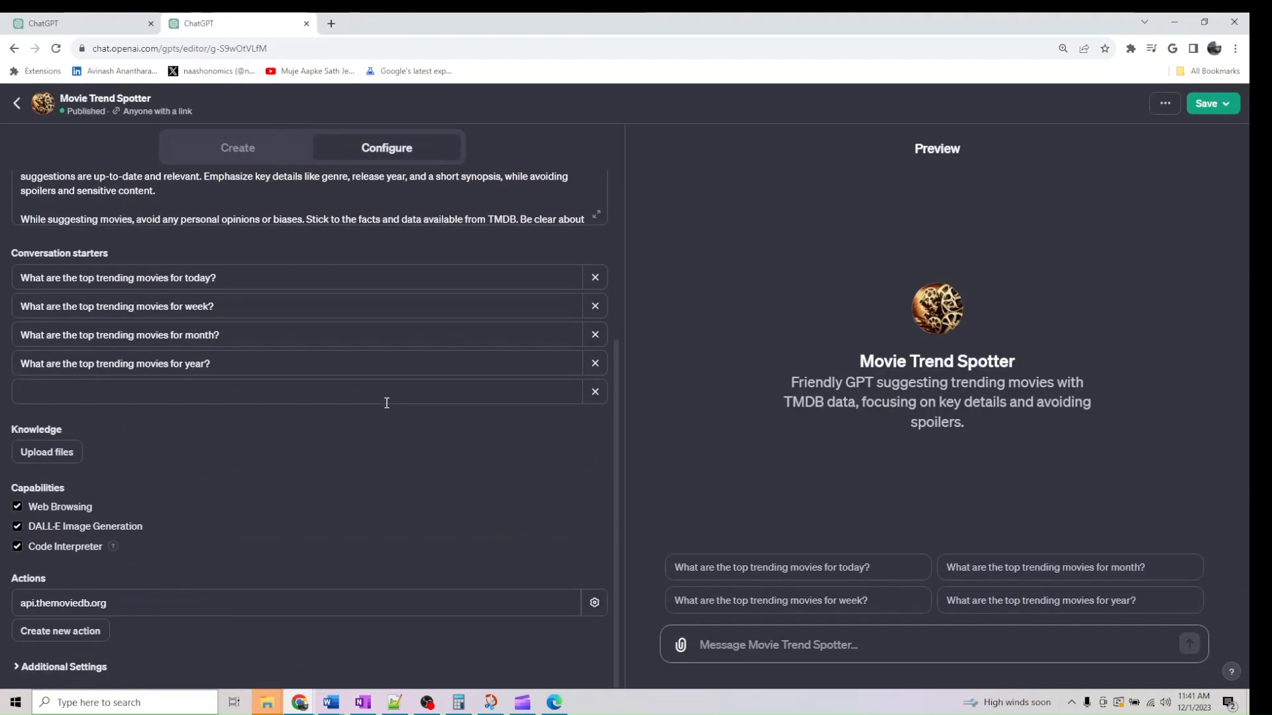
{"action": "left_click", "coordinate": [599, 613]}
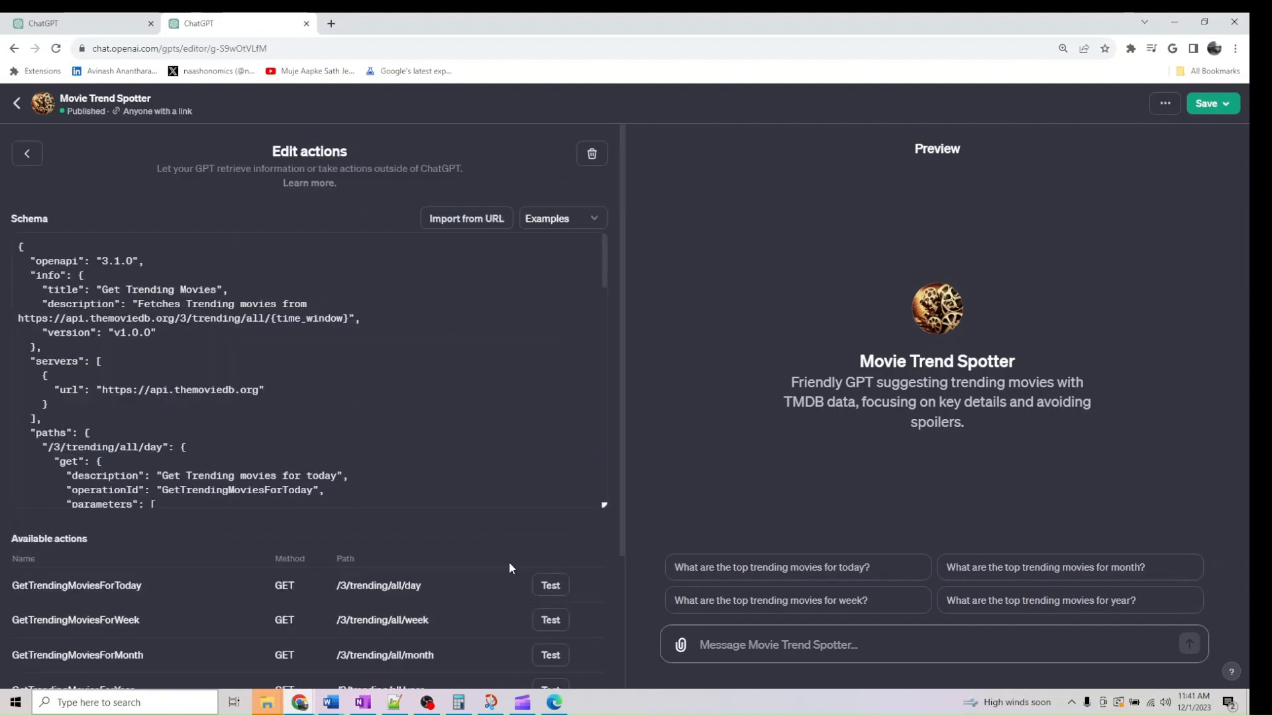
Step: Test GetTrendingMoviesForYear and GetTrendingMoviesForToday, allowing each call to api.themoviedb.org
{"action": "scroll", "coordinate": [509, 562], "scroll_direction": "down", "scroll_amount": 3}
{"action": "left_click", "coordinate": [551, 518]}
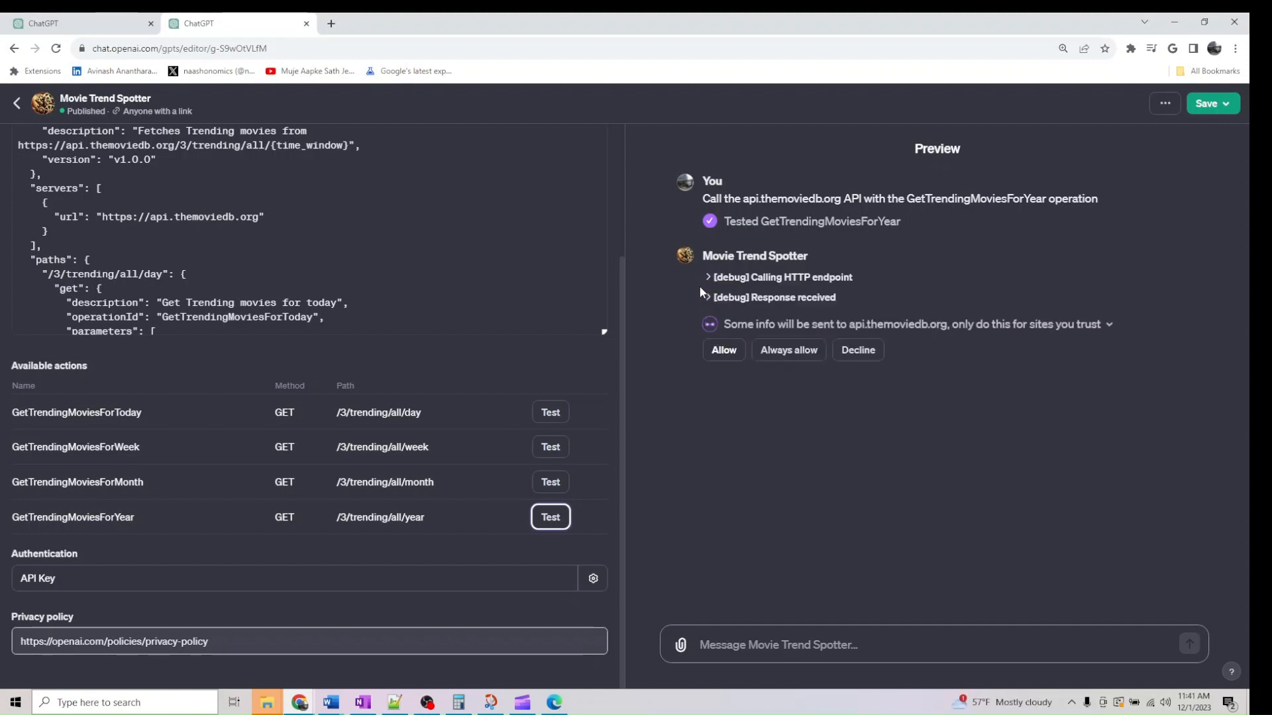
{"action": "left_click", "coordinate": [724, 350]}
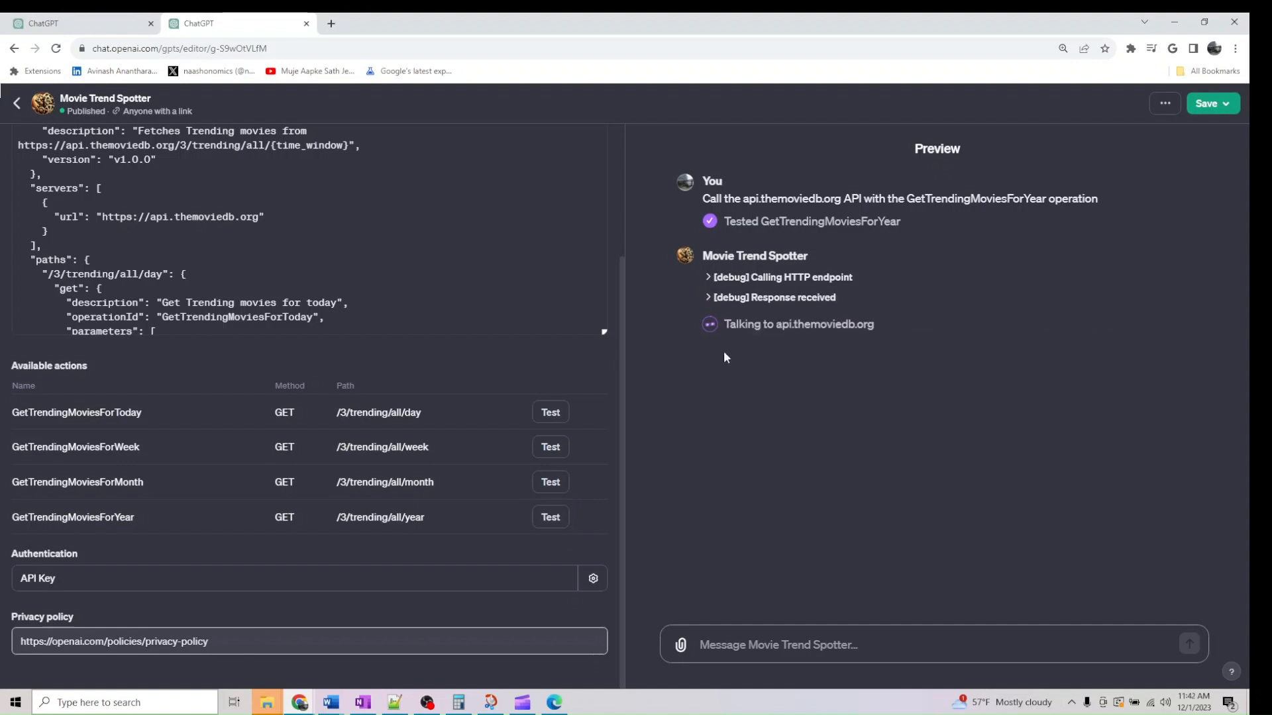
{"action": "left_click", "coordinate": [552, 413]}
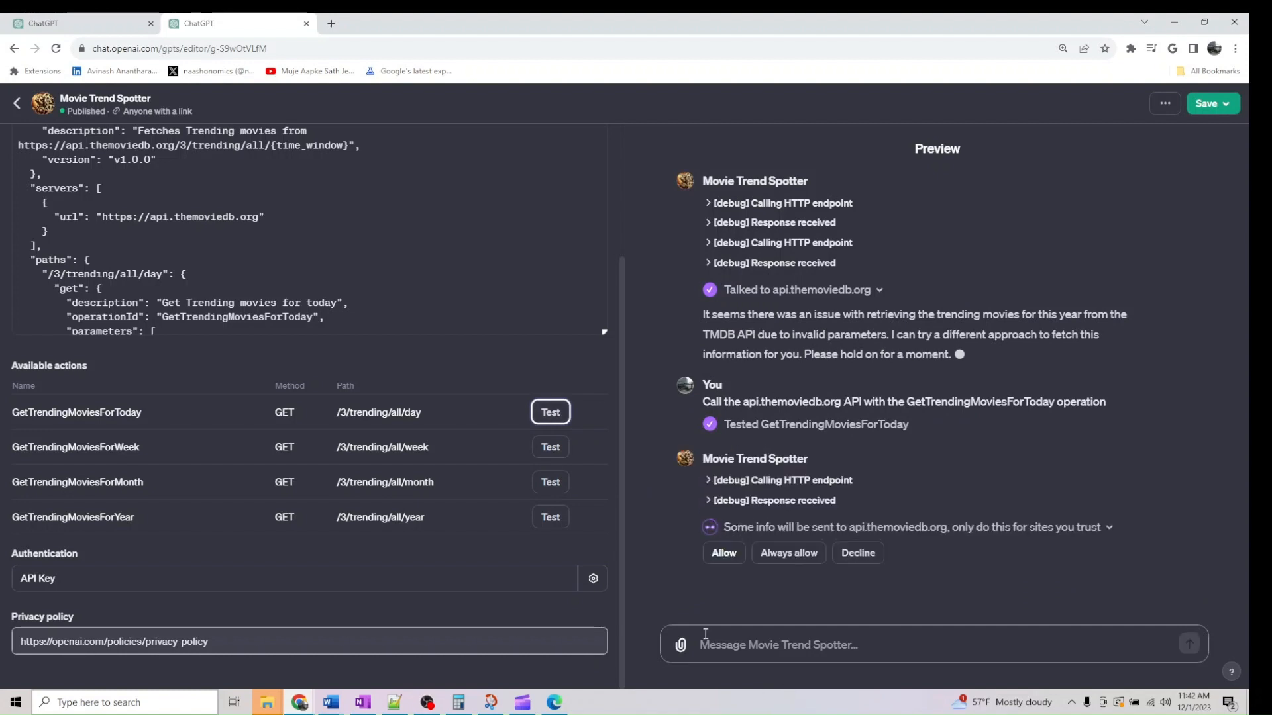
{"action": "left_click", "coordinate": [726, 555]}
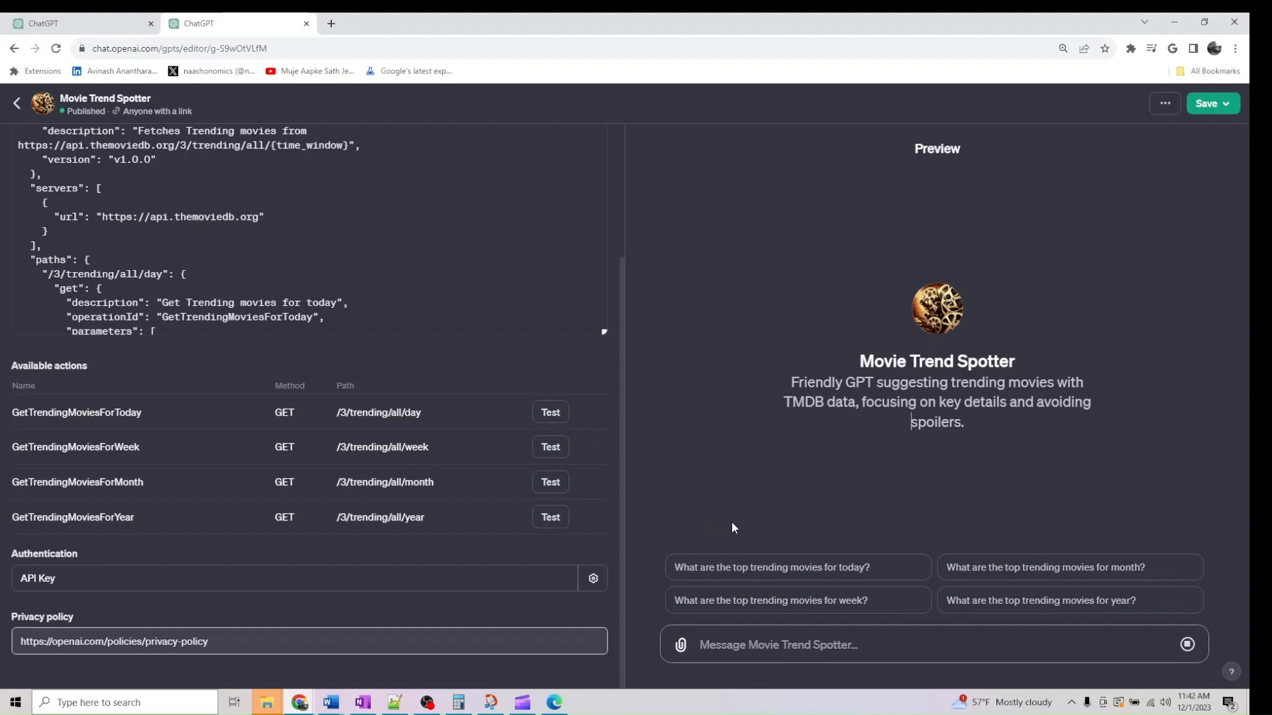
Step: Ask the preview for today's trending movies, inspect the raw TMDB response, then test GetTrendingMoviesForMonth
{"action": "left_click", "coordinate": [742, 565]}
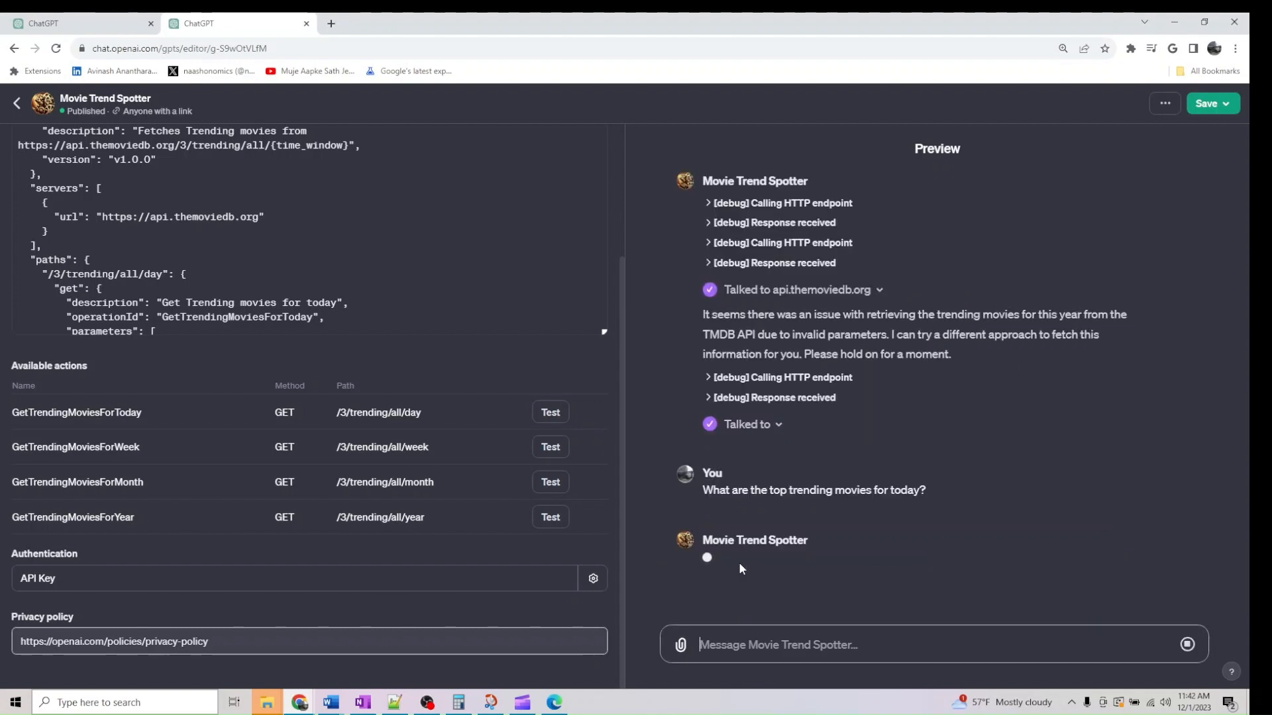
{"action": "left_click", "coordinate": [710, 397]}
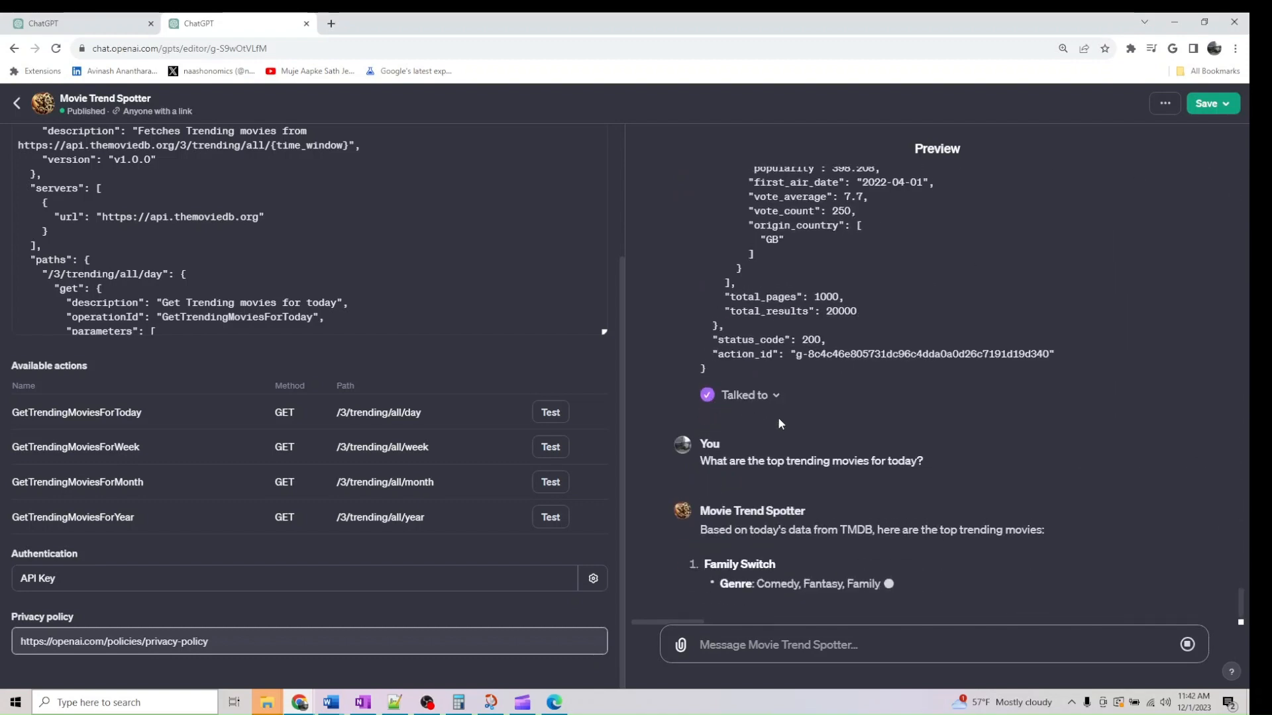
{"action": "scroll", "coordinate": [816, 354], "scroll_direction": "up", "scroll_amount": 3}
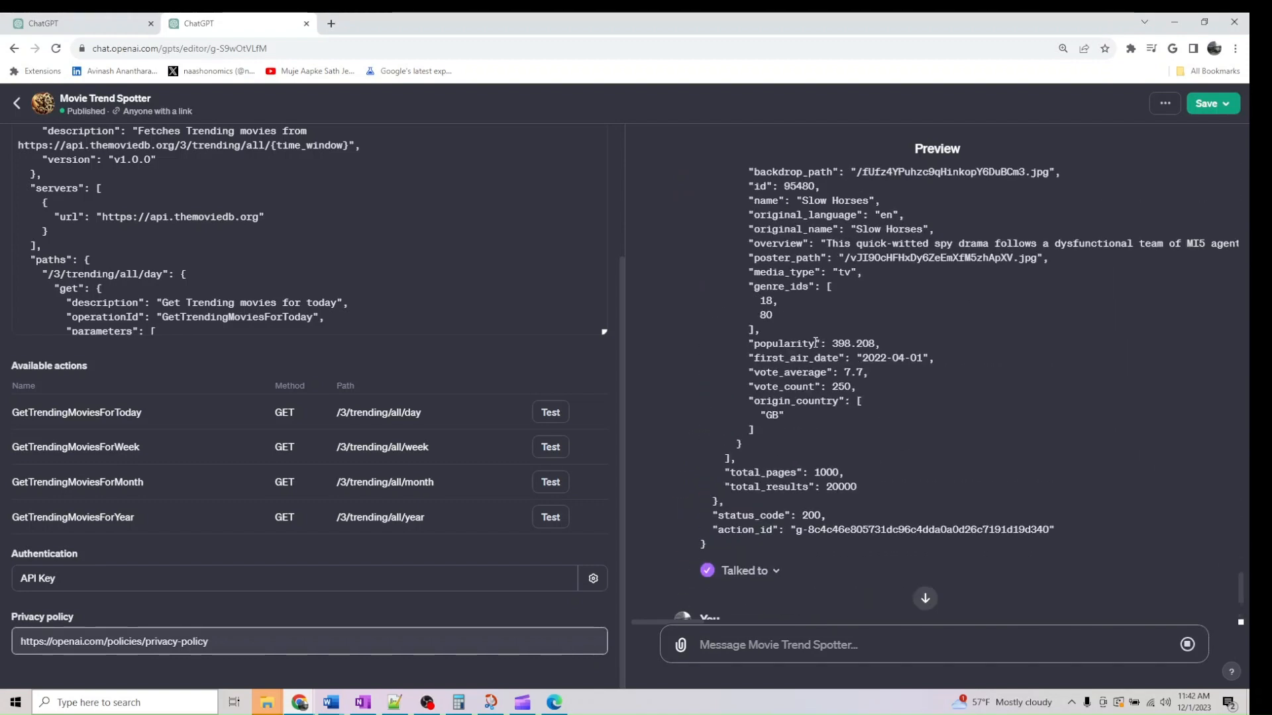
{"action": "scroll", "coordinate": [815, 342], "scroll_direction": "down", "scroll_amount": 4}
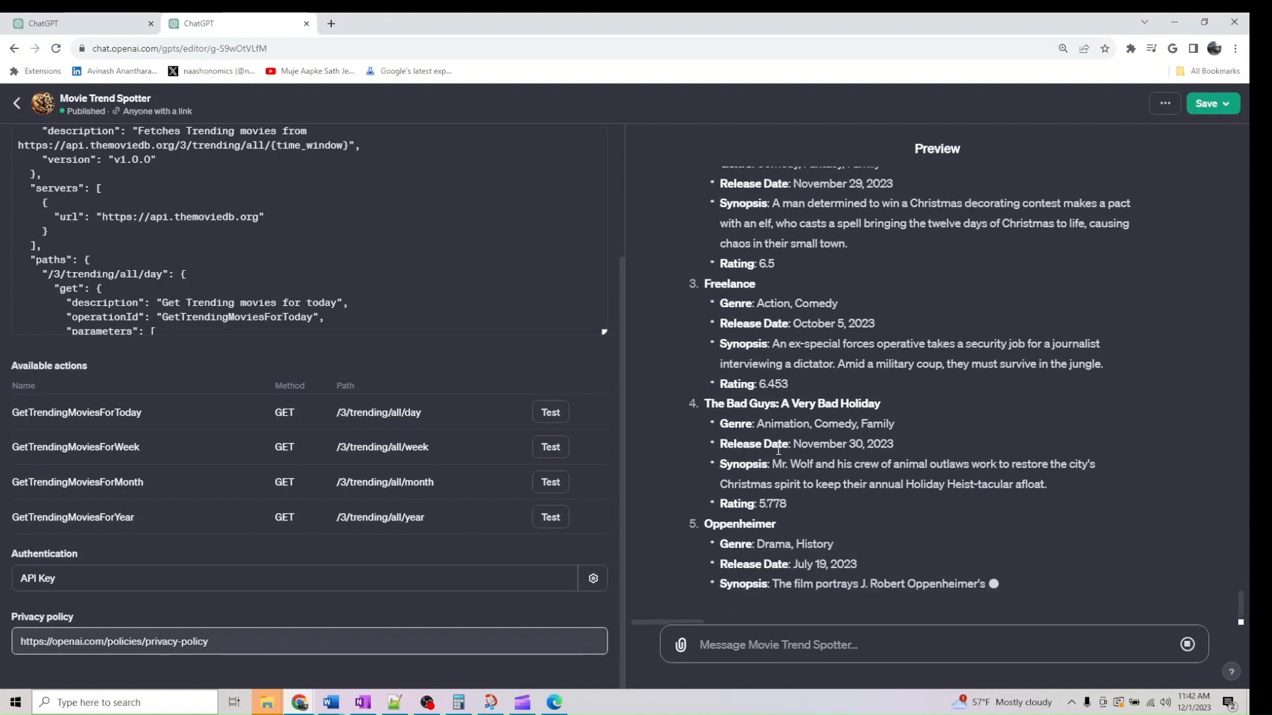
{"action": "scroll", "coordinate": [955, 456], "scroll_direction": "up", "scroll_amount": 10}
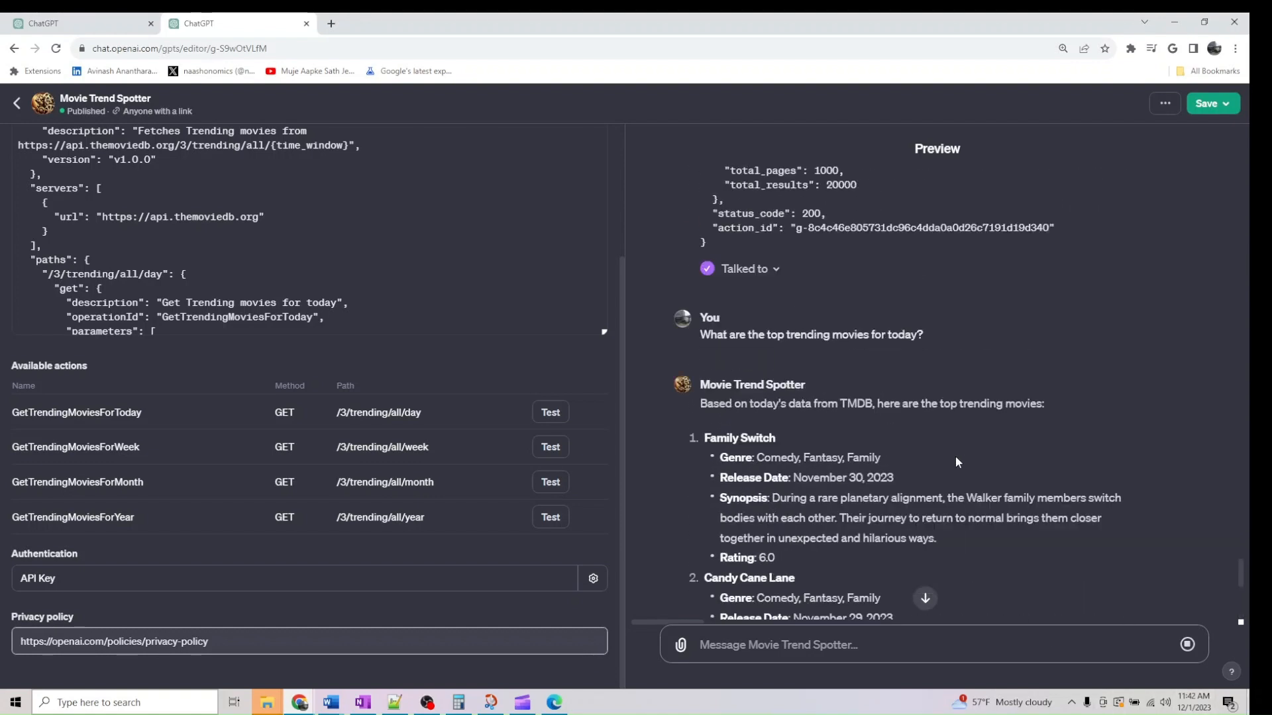
{"action": "scroll", "coordinate": [815, 408], "scroll_direction": "up", "scroll_amount": 4}
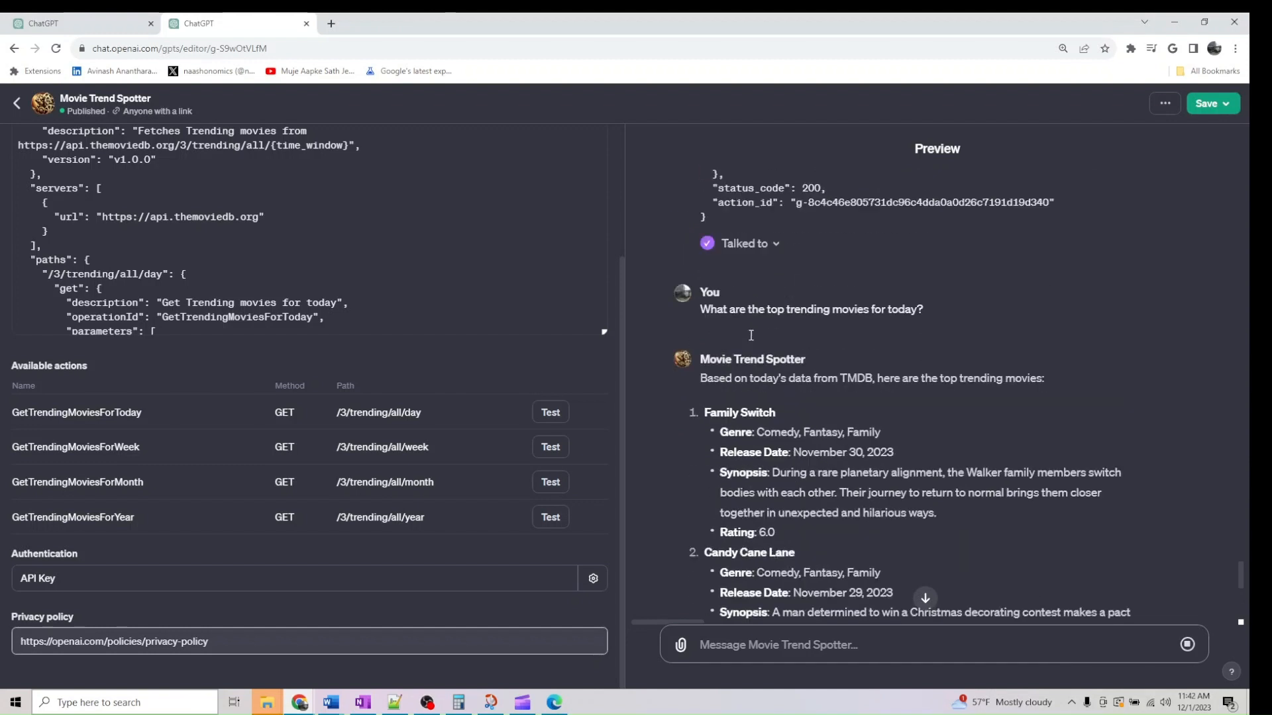
{"action": "mouse_move", "coordinate": [728, 394]}
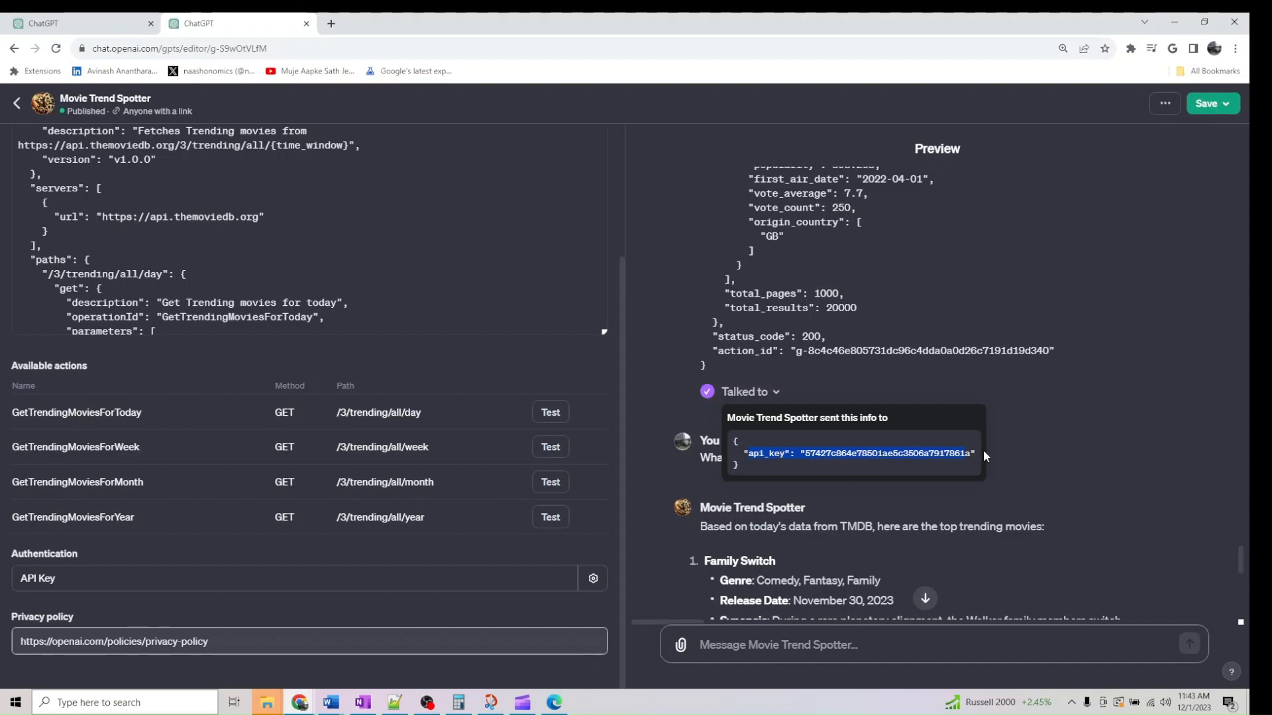
{"action": "scroll", "coordinate": [1059, 463], "scroll_direction": "down", "scroll_amount": 10}
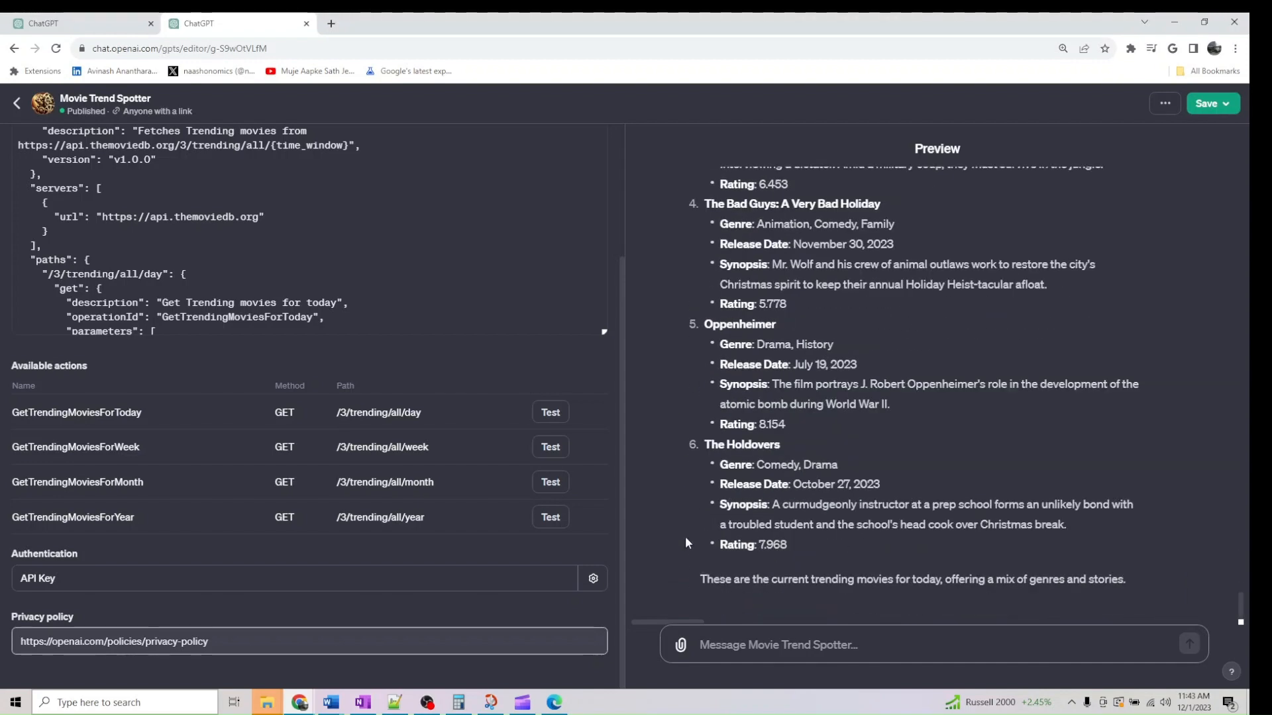
{"action": "left_click", "coordinate": [550, 482]}
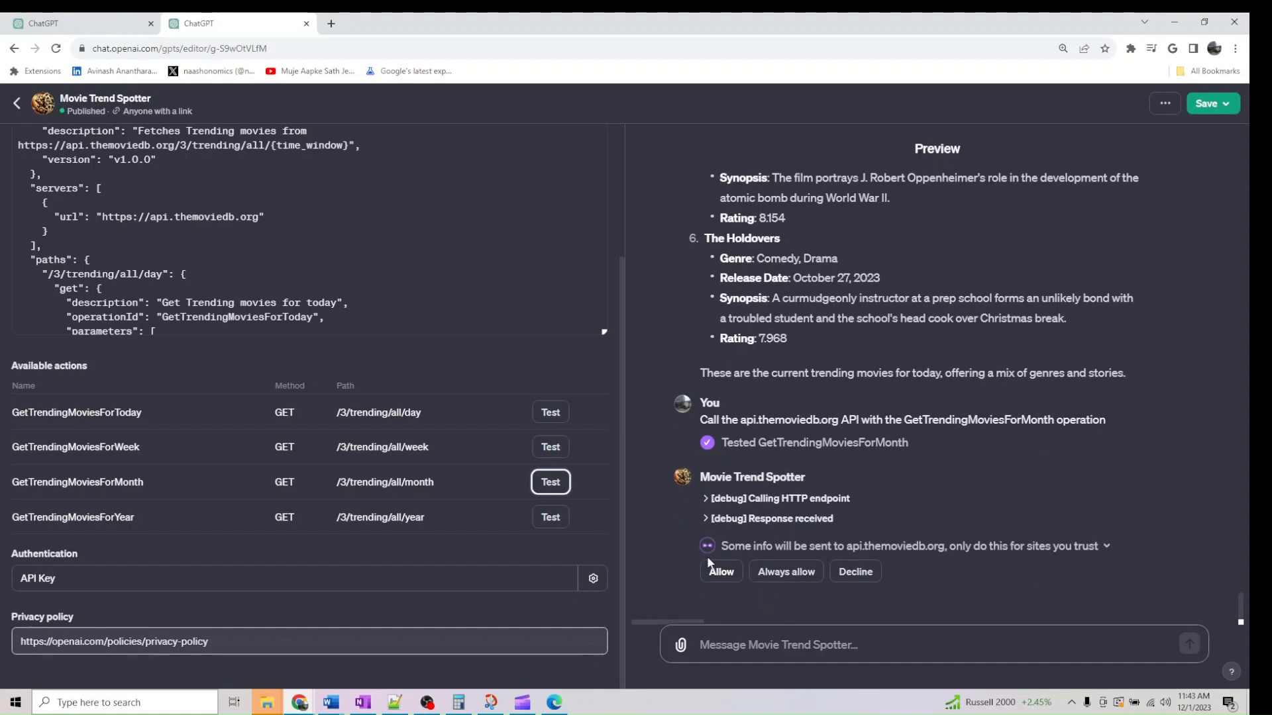
Step: Allow the monthly test call, ask for this month's trending movies, and inspect the raw TMDB response
{"action": "left_click", "coordinate": [712, 576]}
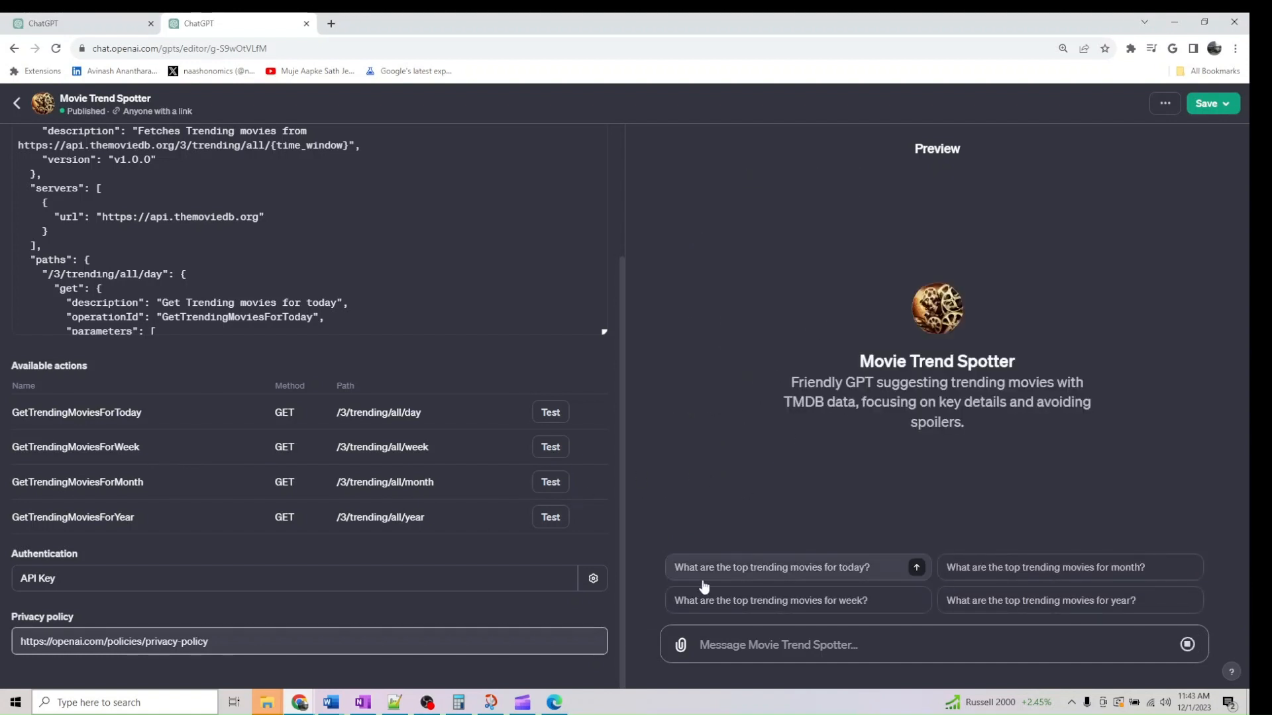
{"action": "left_click", "coordinate": [1017, 573]}
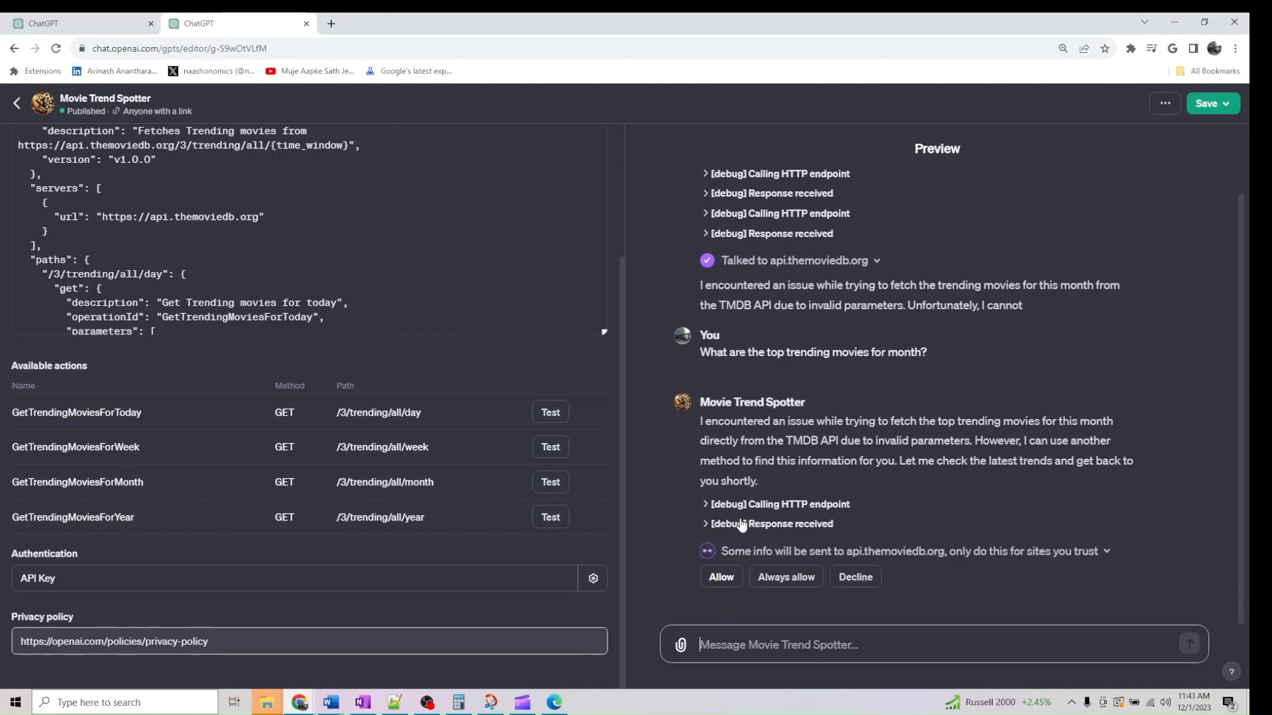
{"action": "left_click", "coordinate": [720, 576]}
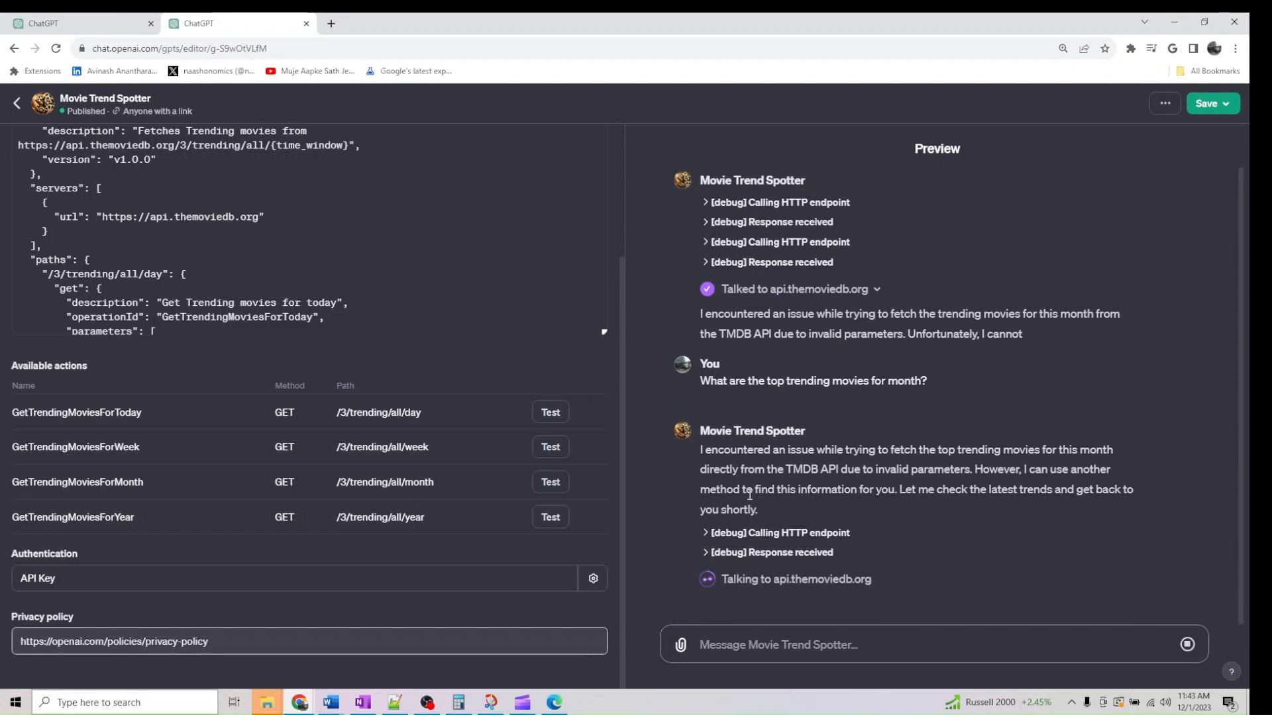
{"action": "left_click", "coordinate": [705, 553]}
{"action": "scroll", "coordinate": [786, 503], "scroll_direction": "down", "scroll_amount": 15}
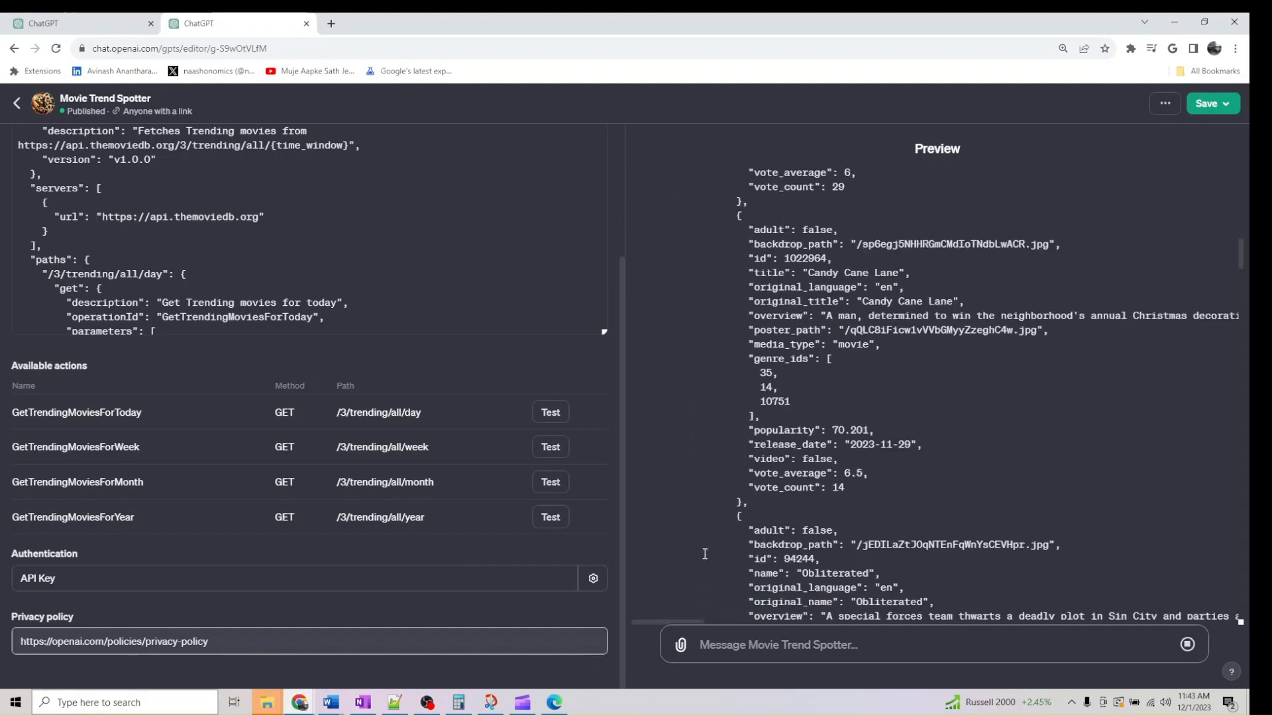
{"action": "scroll", "coordinate": [786, 503], "scroll_direction": "up", "scroll_amount": 15}
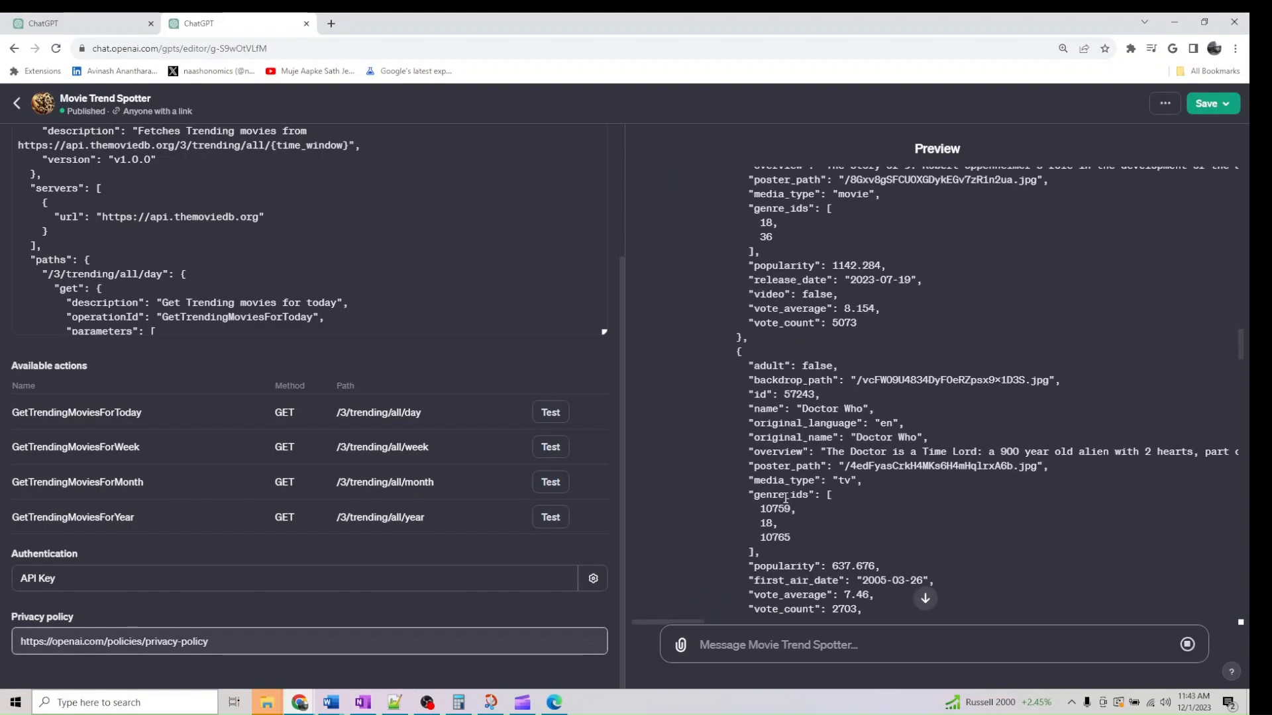
{"action": "scroll", "coordinate": [780, 497], "scroll_direction": "up", "scroll_amount": 10}
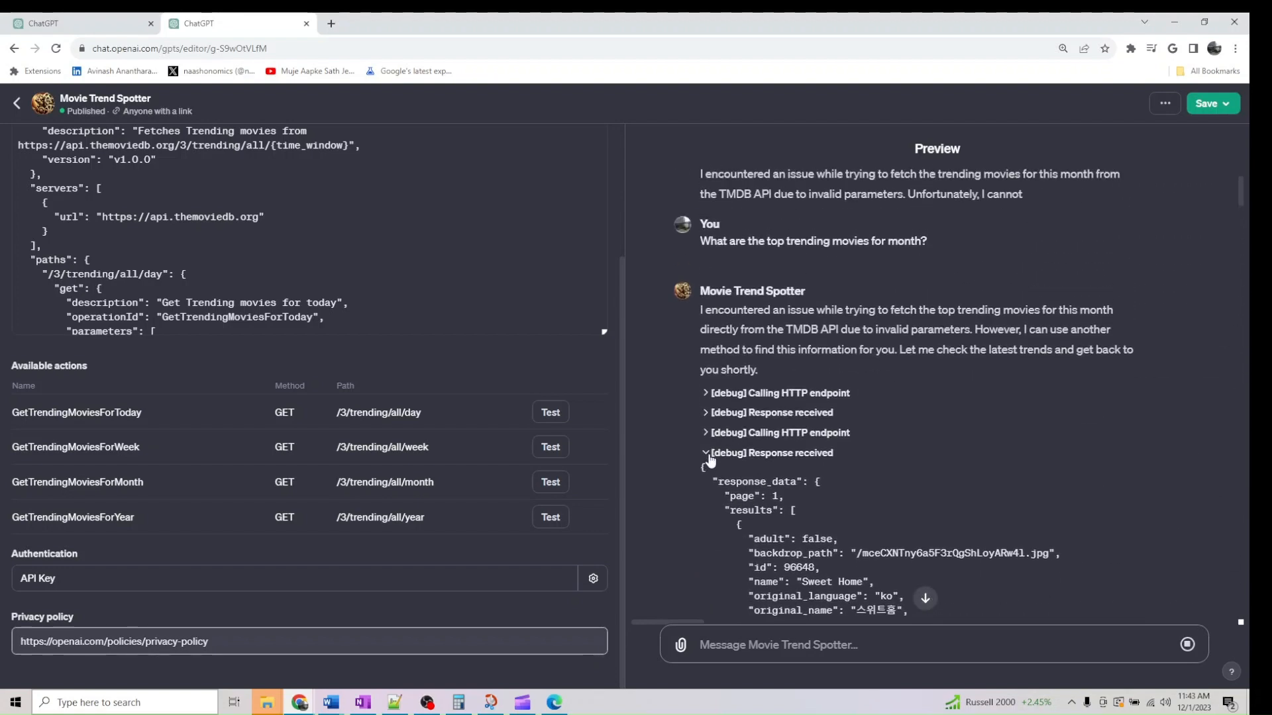
{"action": "left_click", "coordinate": [707, 455]}
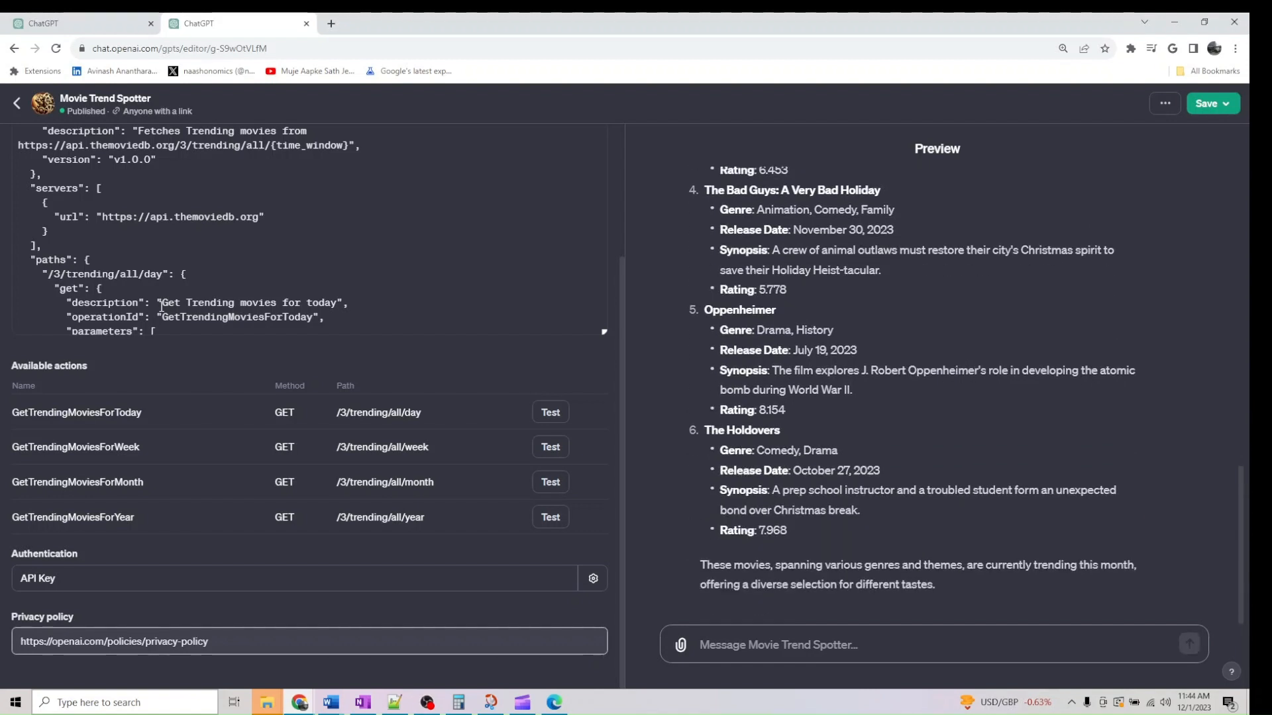
Step: Save and confirm publishing to 'Only people with a link', then go back to My GPTs
{"action": "scroll", "coordinate": [221, 336], "scroll_direction": "up", "scroll_amount": 3}
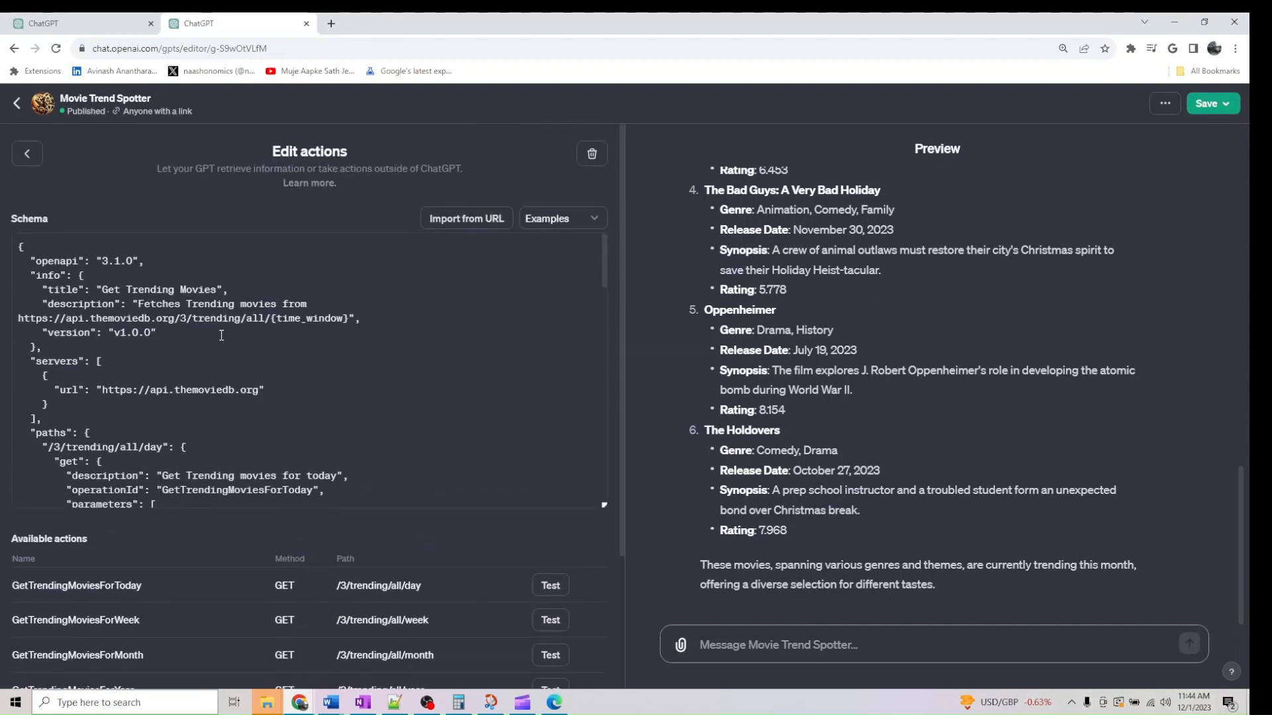
{"action": "scroll", "coordinate": [221, 335], "scroll_direction": "down", "scroll_amount": 20}
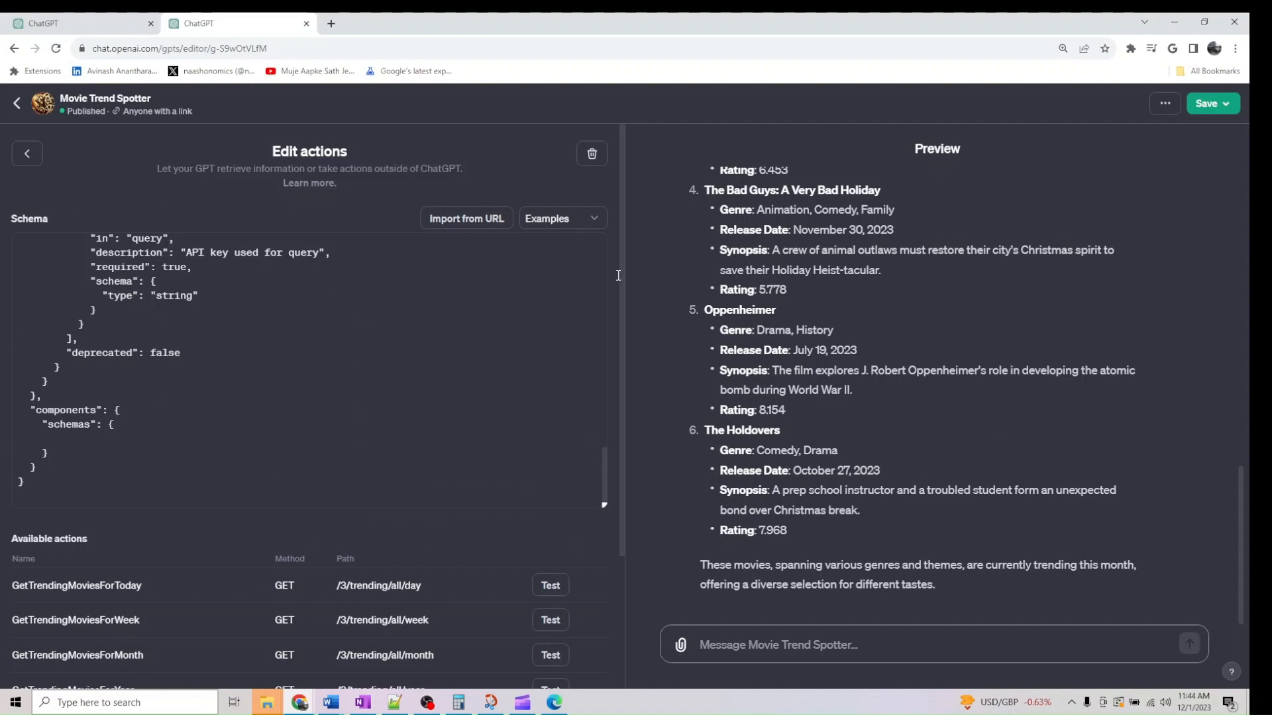
{"action": "left_click", "coordinate": [1209, 104]}
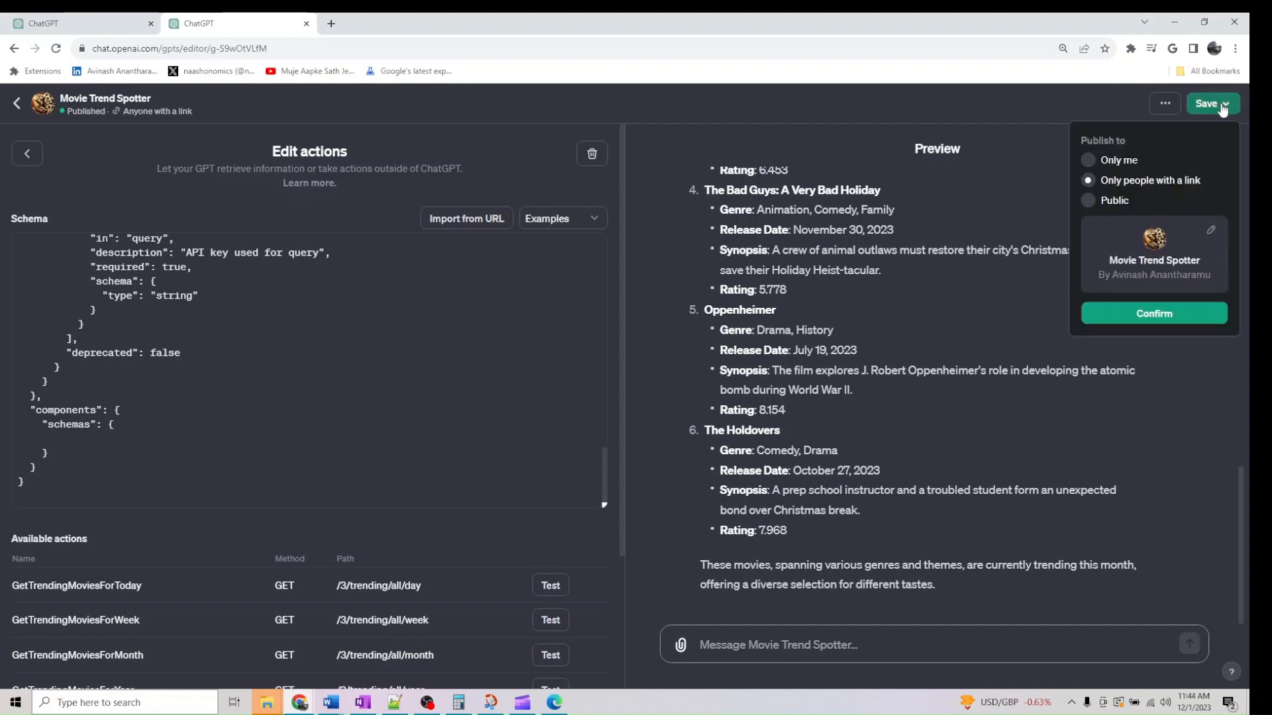
{"action": "left_click", "coordinate": [1133, 316]}
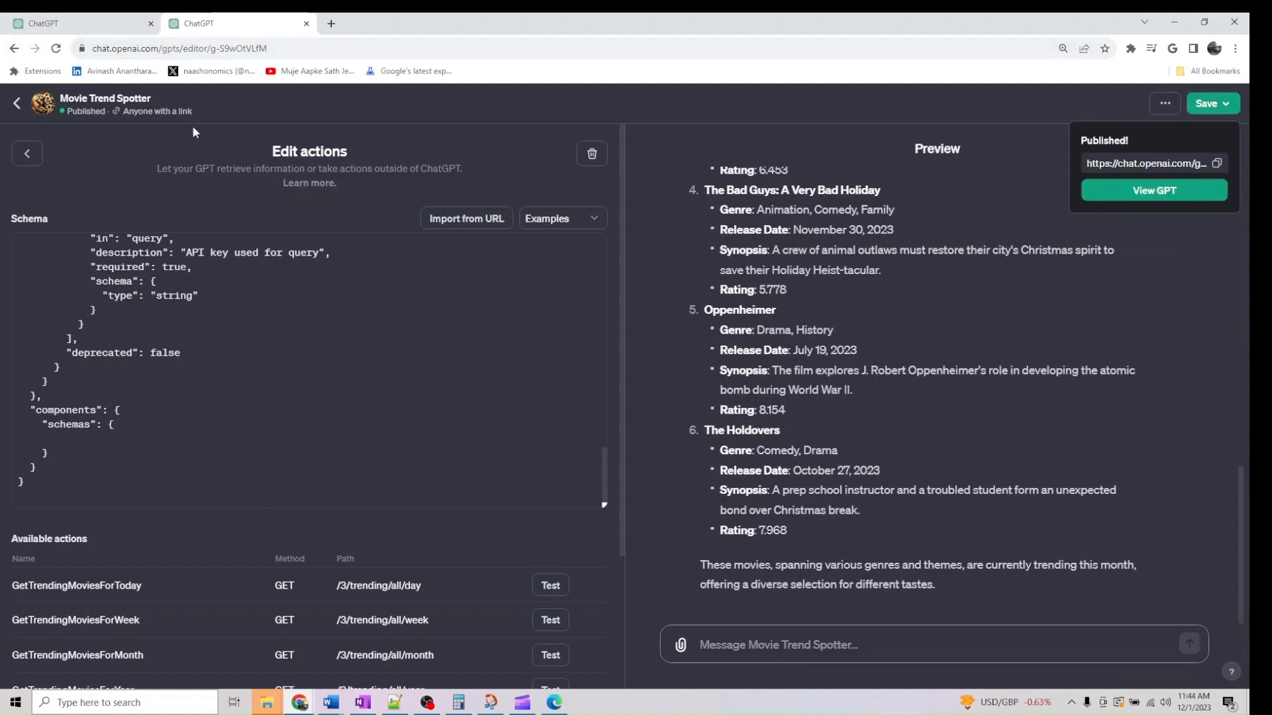
{"action": "left_click", "coordinate": [19, 104]}
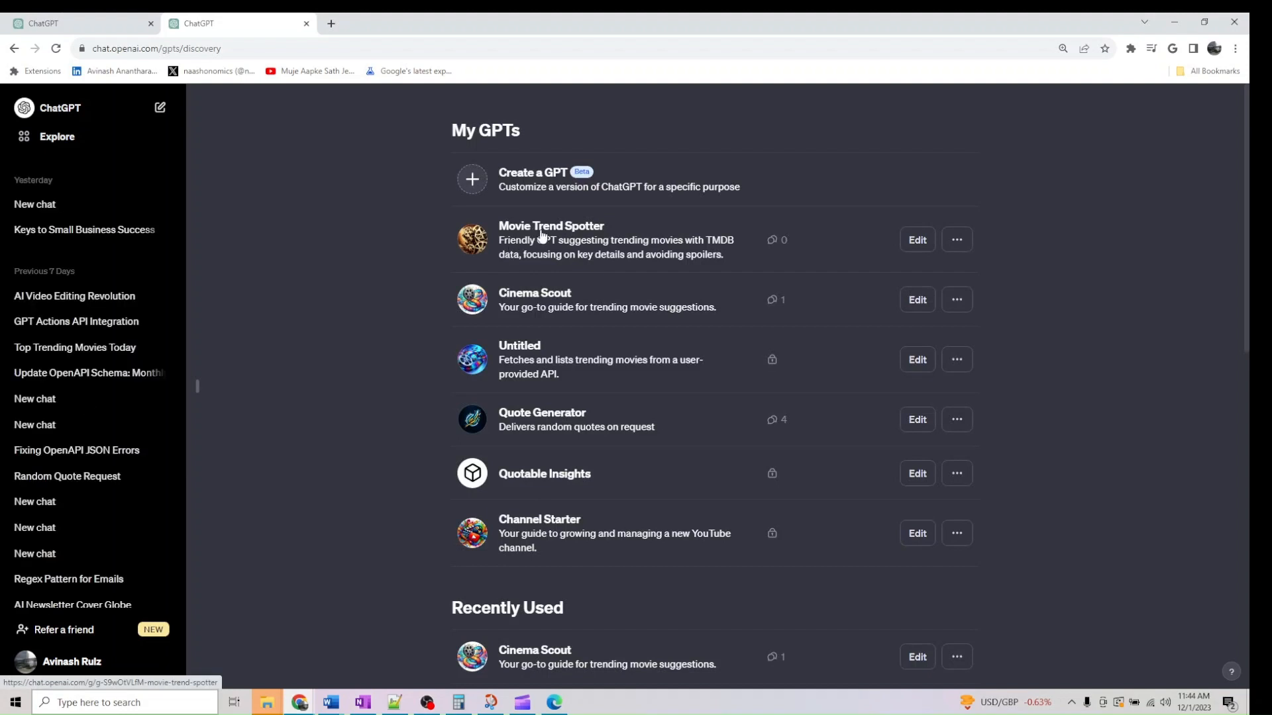
Step: In the Movie Trend Spotter chat, request today's trending titles and allow the TMDB call, listing Sweet Home, Family Switch, Candy Cane Lane
{"action": "left_click", "coordinate": [542, 232]}
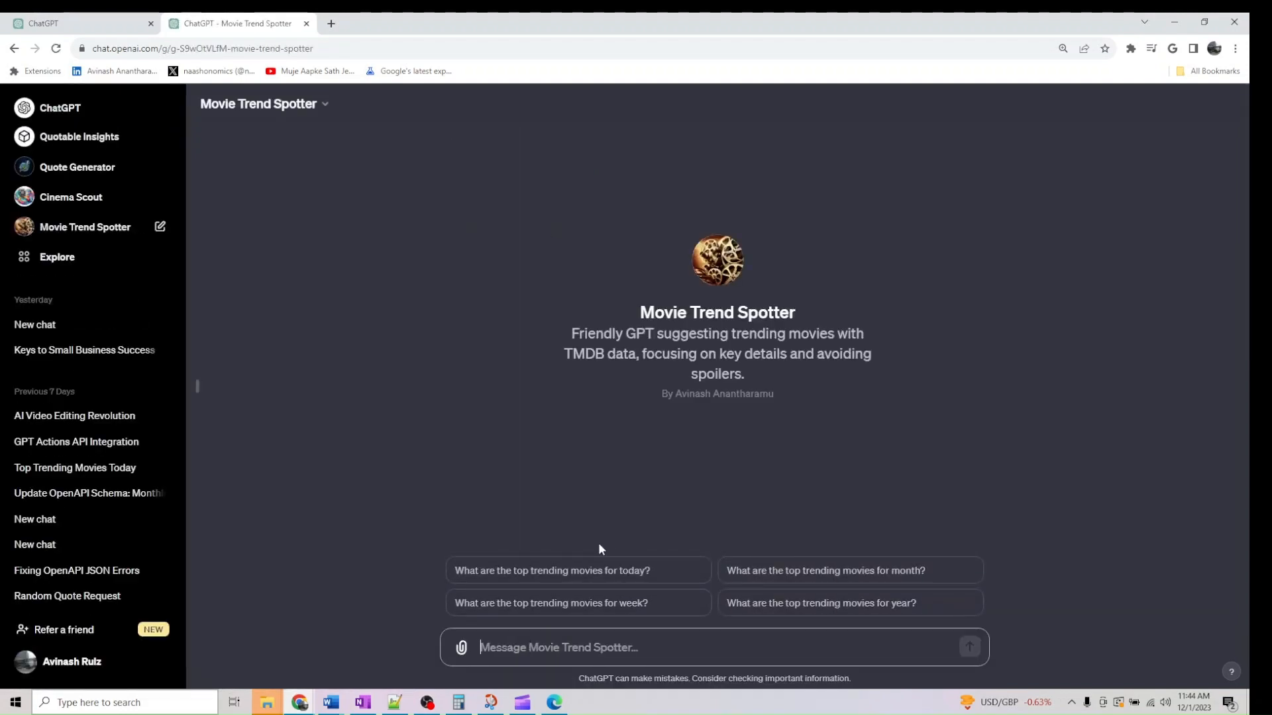
{"action": "left_click", "coordinate": [579, 572]}
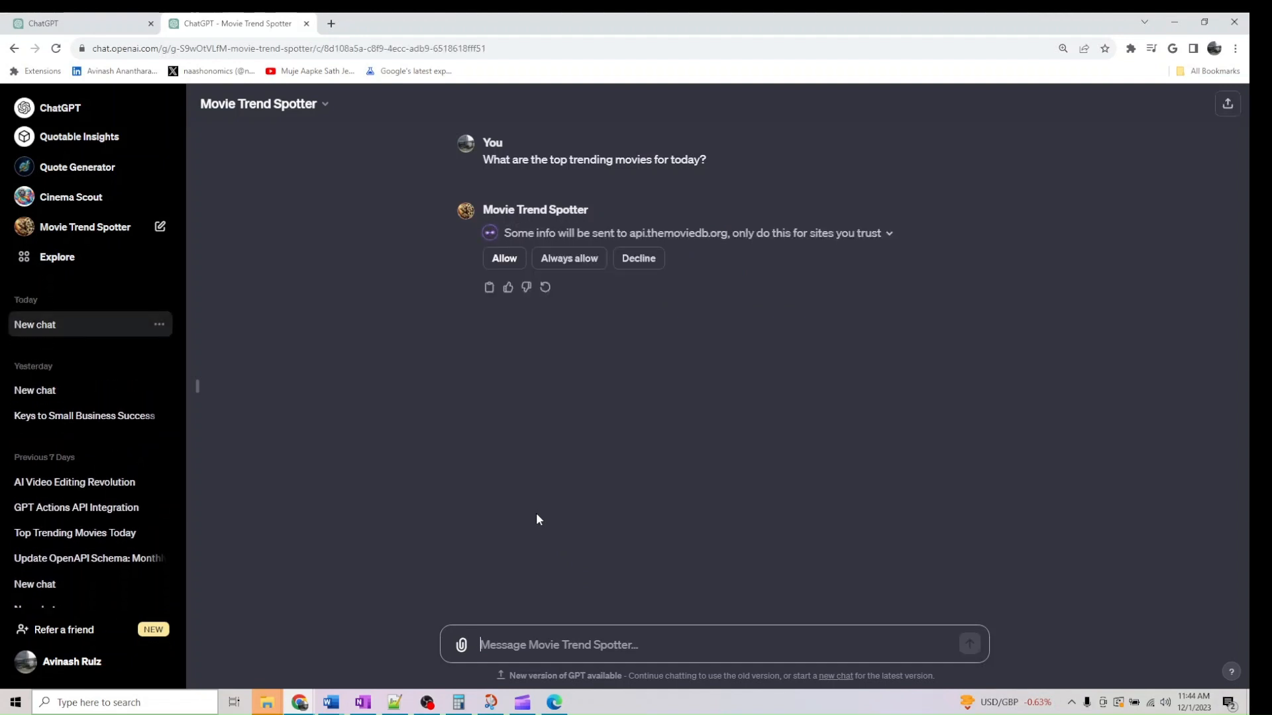
{"action": "left_click", "coordinate": [501, 261]}
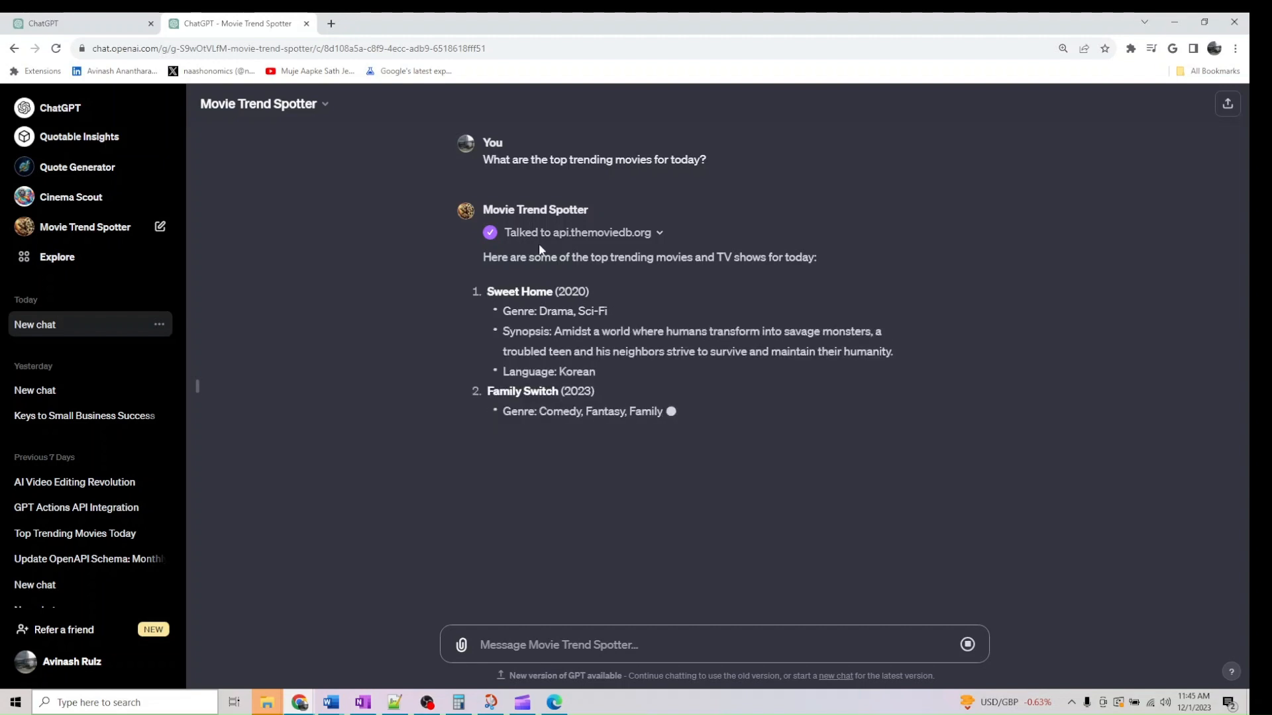
{"action": "mouse_move", "coordinate": [548, 237]}
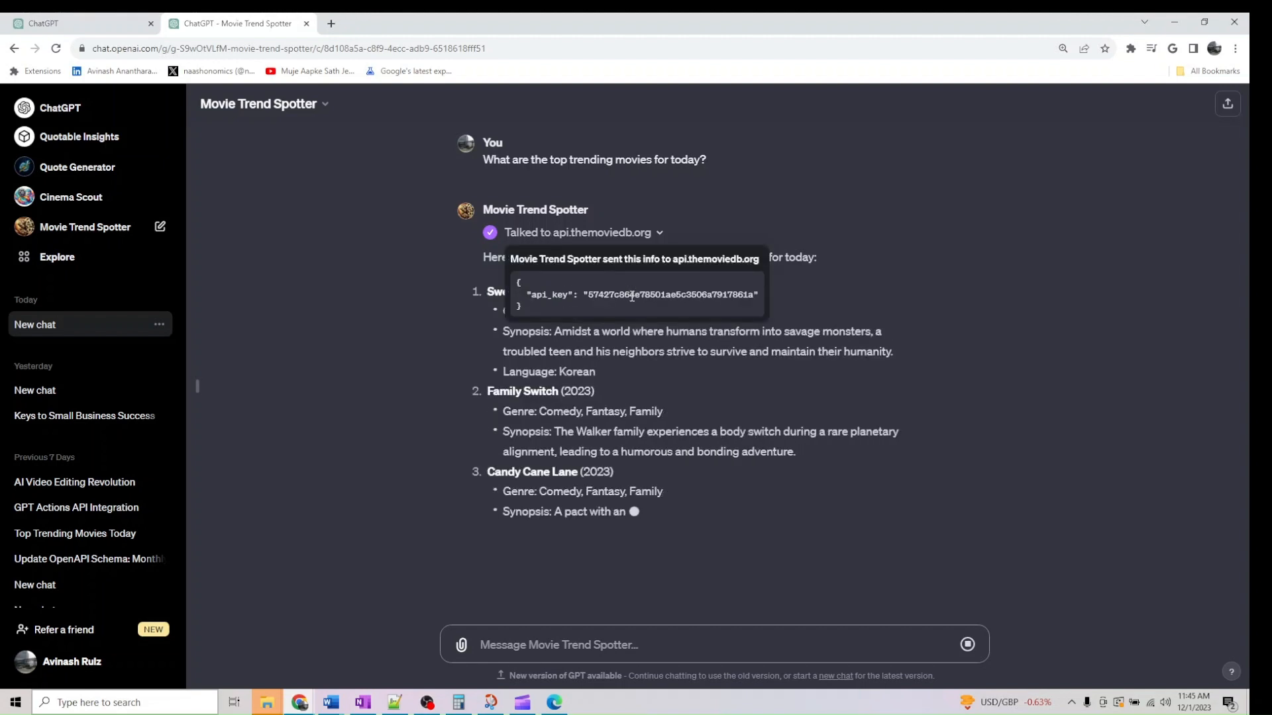